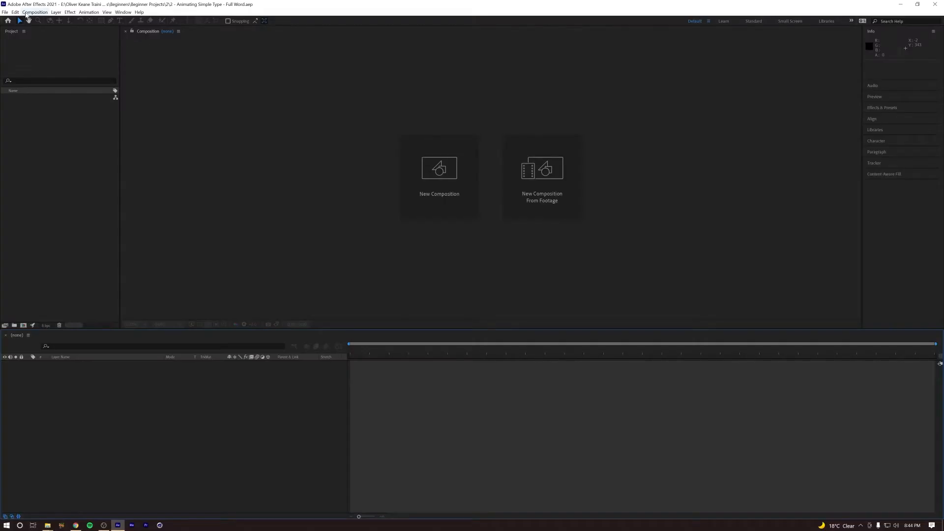
# Create a new composition named "Full Word" with a duration of 10 seconds
pyautogui.click(30, 12)
pyautogui.click(68, 21)
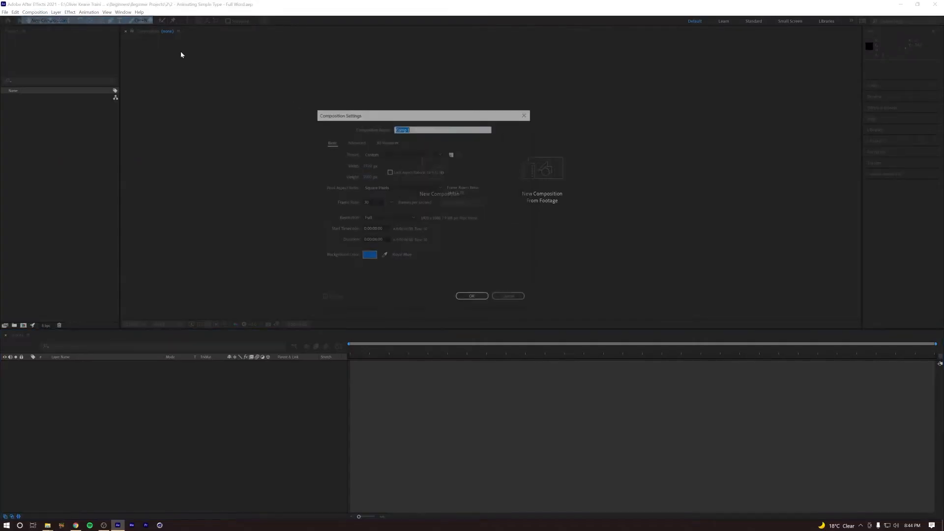
pyautogui.write('Full Word')
pyautogui.click(481, 175)
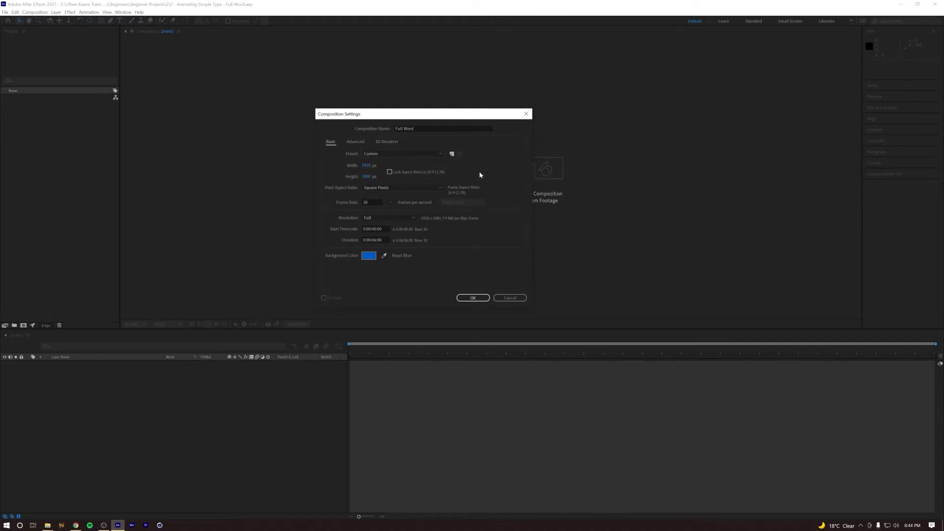
pyautogui.click(373, 239)
pyautogui.write('1000')
pyautogui.write(':')
pyautogui.moveTo(472, 114); pyautogui.dragTo(571, 103)
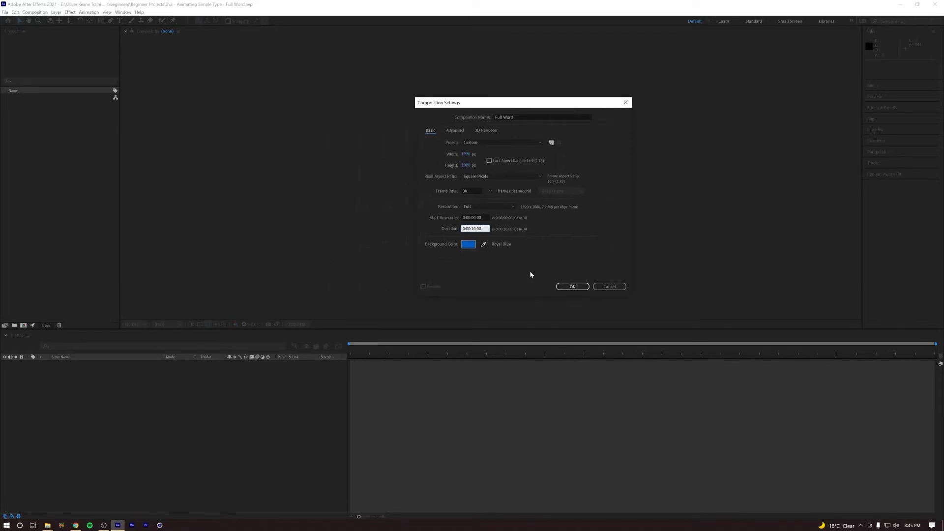
pyautogui.click(574, 287)
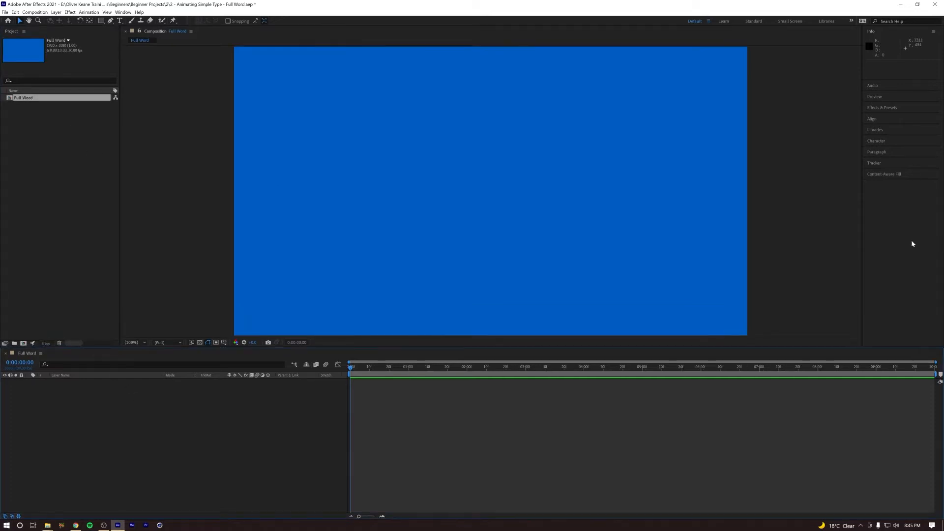
# Start a text layer in the composition with a font size of about 232 px and the Arial Bold font
pyautogui.doubleClick(120, 21)
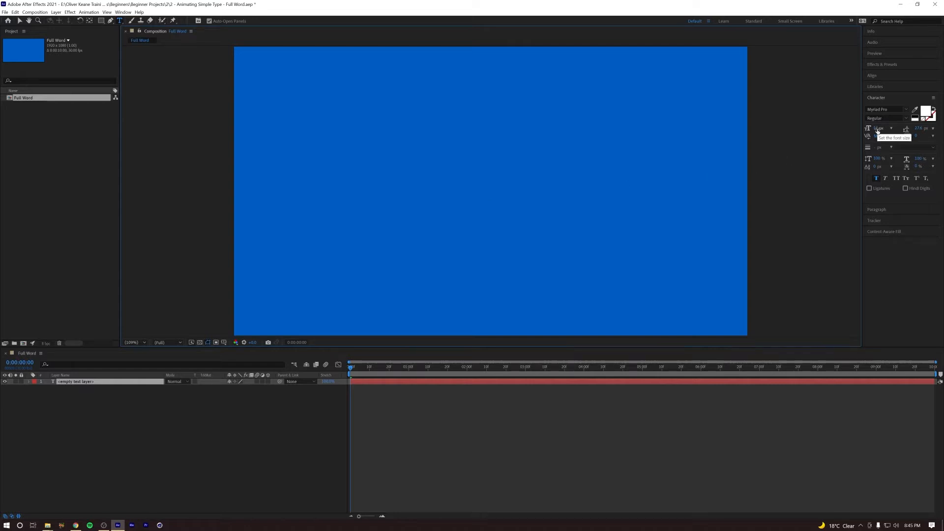
pyautogui.moveTo(878, 129); pyautogui.dragTo(942, 116)
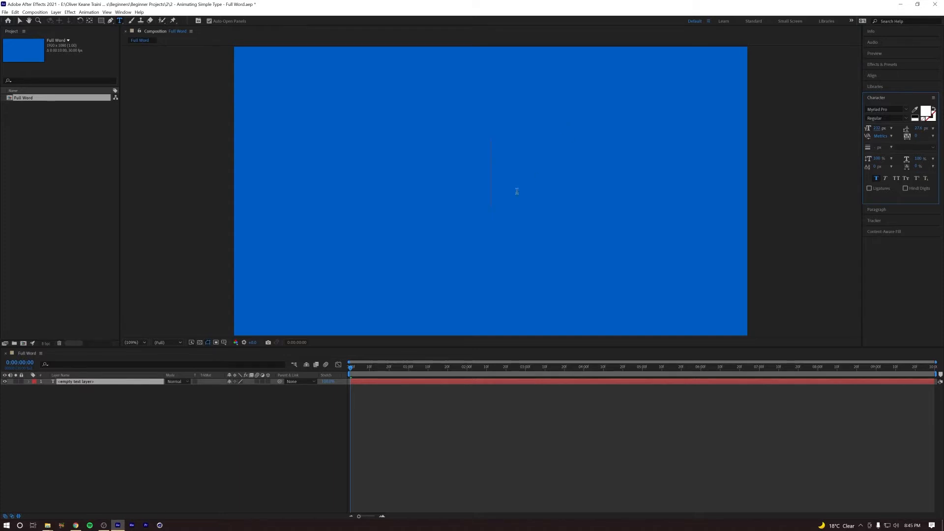
pyautogui.click(889, 109)
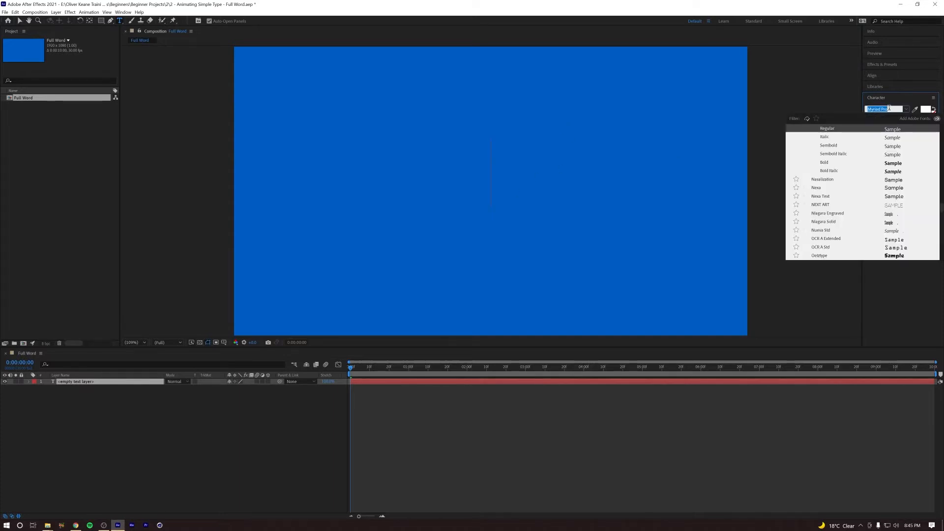
pyautogui.write('Ari')
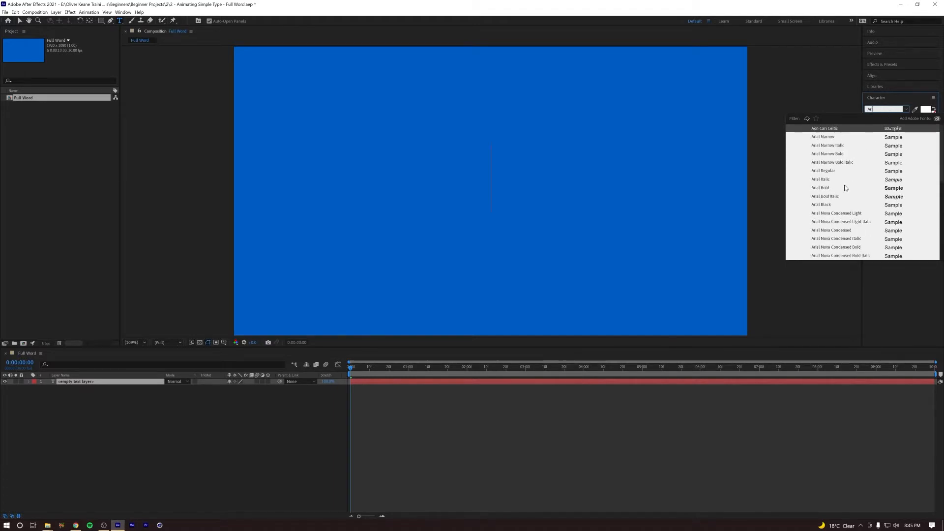
pyautogui.click(826, 187)
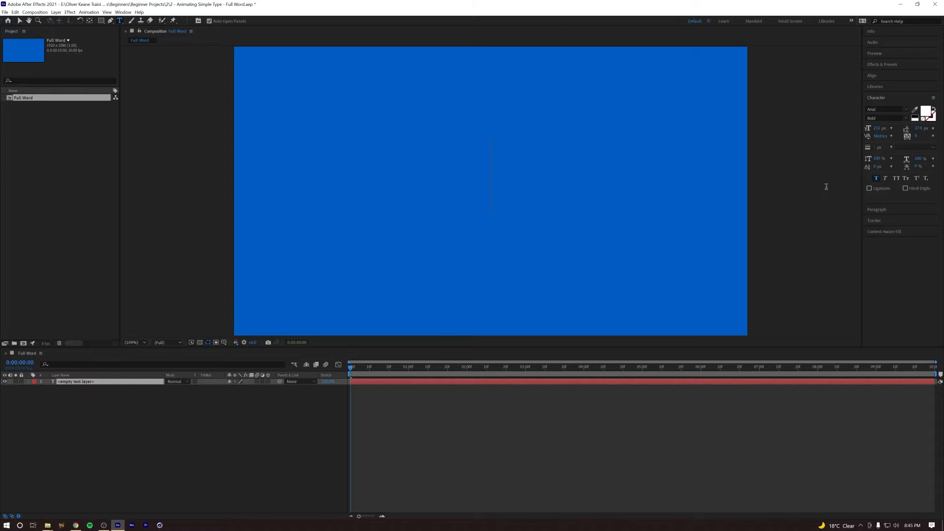
# Enter the word "HELLO" in the new text layer
pyautogui.write('H')
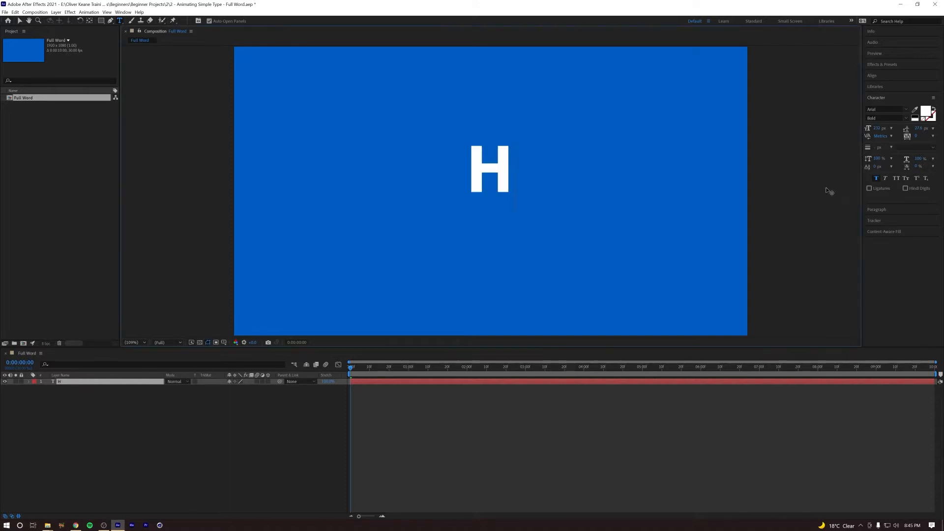
pyautogui.write('ELL')
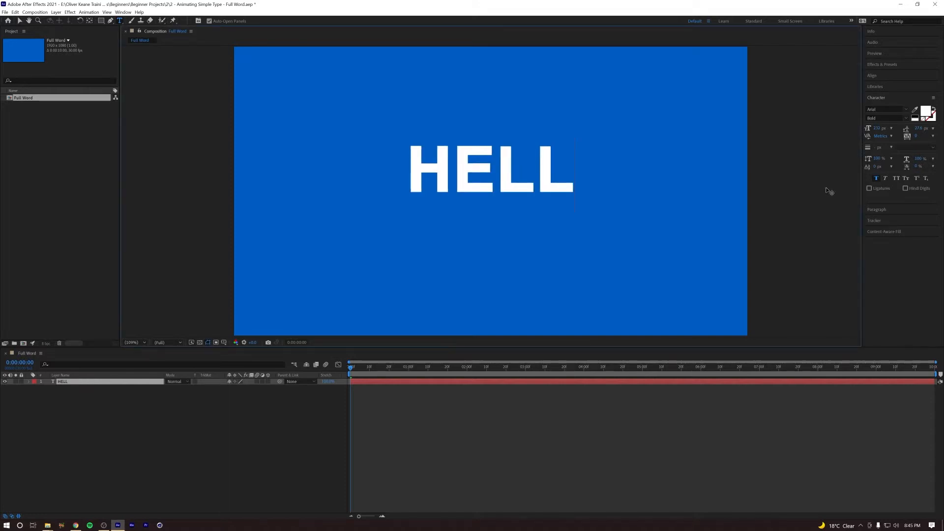
pyautogui.write('O')
# Turn off Faux Bold for the whole word HELLO and change its font style to Regular
pyautogui.moveTo(599, 166); pyautogui.dragTo(379, 172)
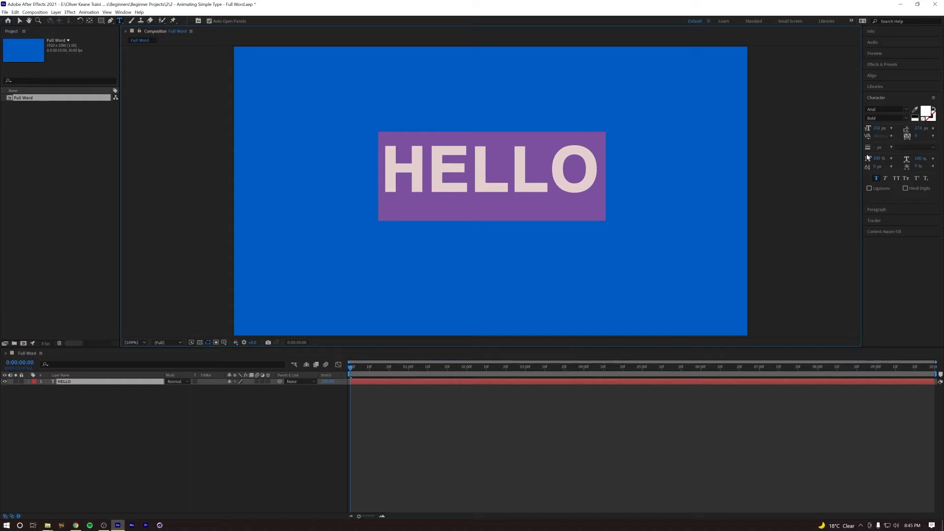
pyautogui.click(876, 179)
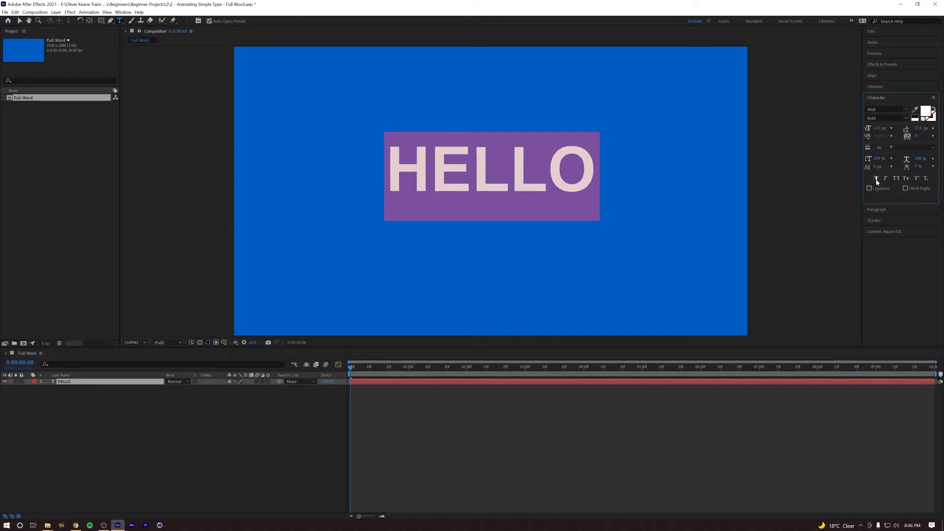
pyautogui.click(876, 180)
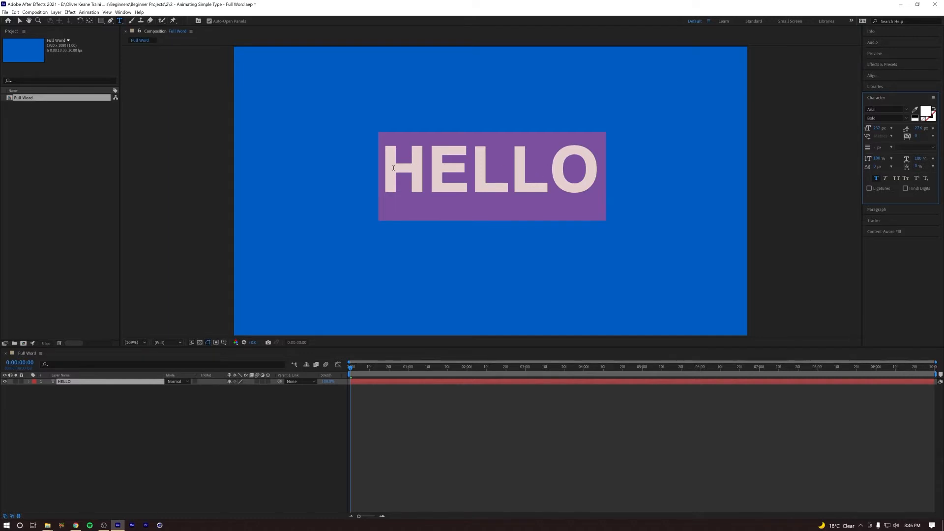
pyautogui.click(878, 179)
pyautogui.click(878, 179)
pyautogui.click(878, 179)
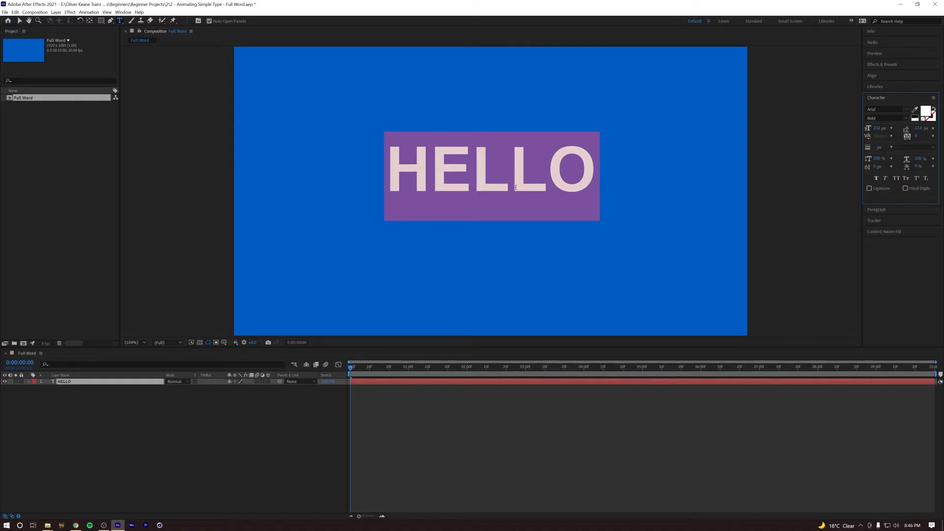
pyautogui.click(908, 120)
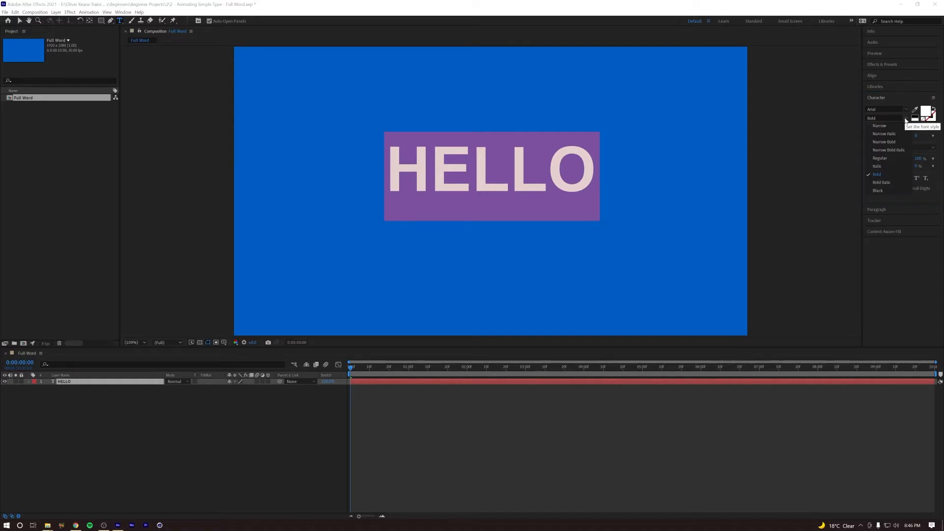
pyautogui.click(884, 159)
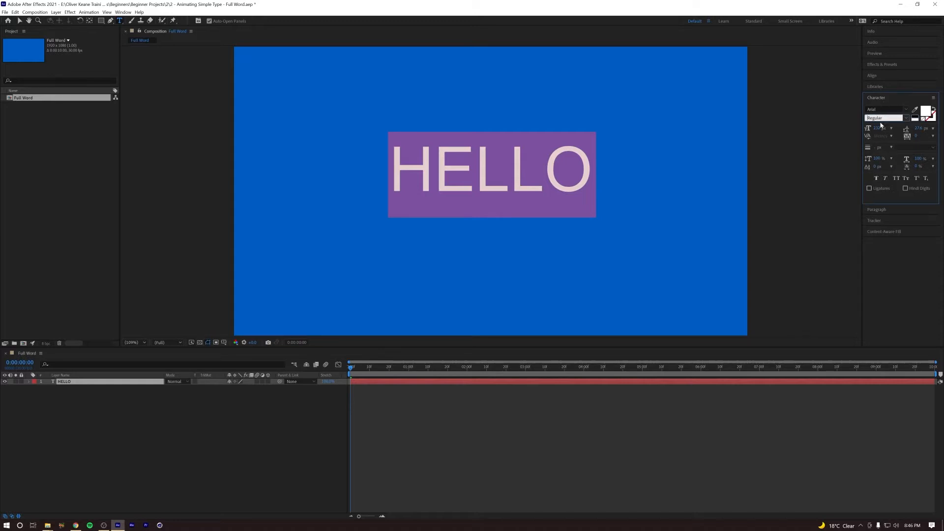
# Enlarge the HELLO text to a font size of about 350 px and finish editing it
pyautogui.moveTo(593, 169); pyautogui.dragTo(385, 169)
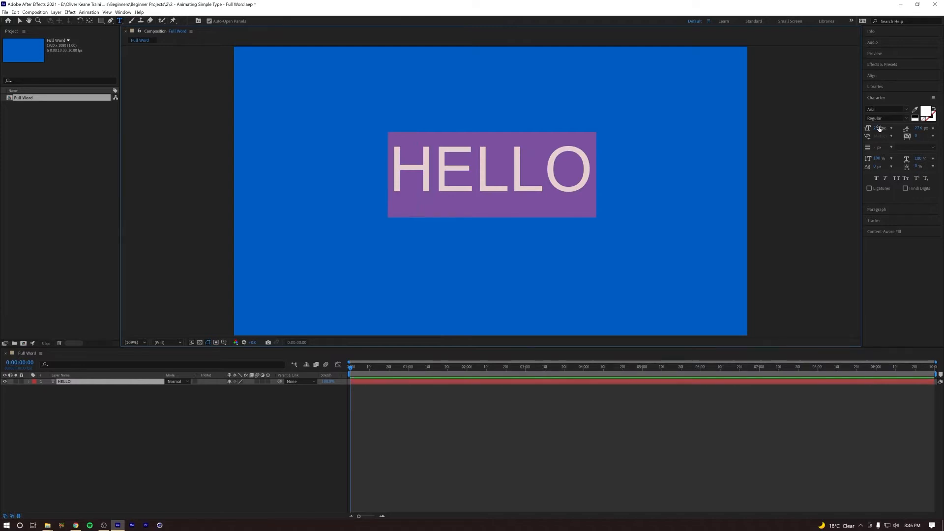
pyautogui.moveTo(877, 130); pyautogui.dragTo(915, 125)
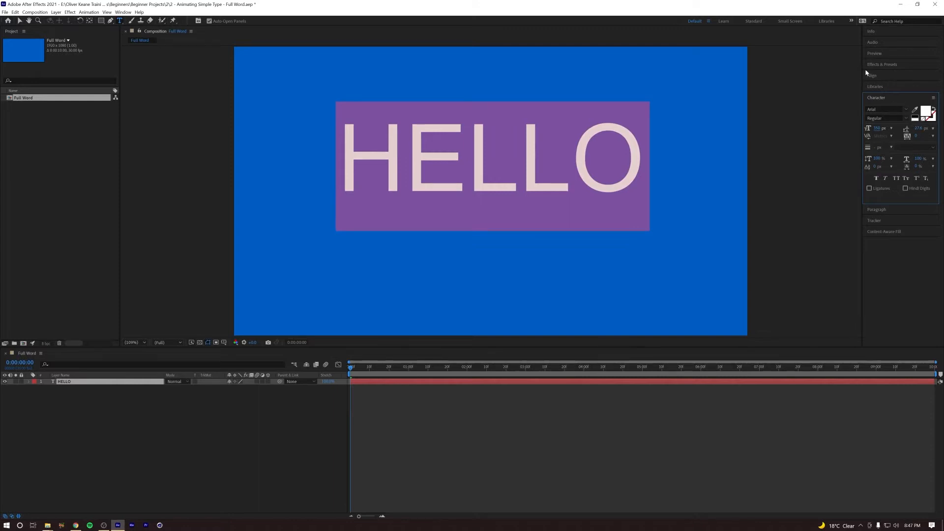
pyautogui.click(475, 145)
pyautogui.click(19, 22)
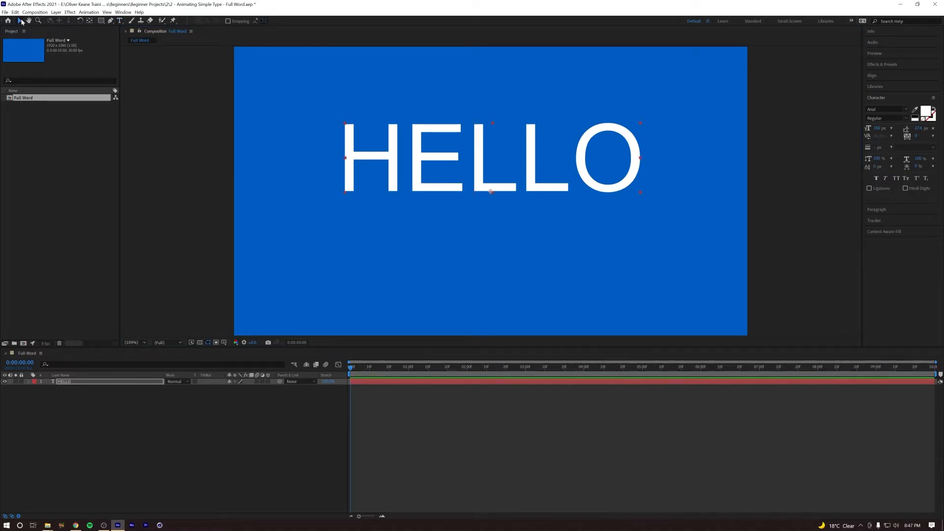
# Align the HELLO layer to the centre of the composition, both horizontally and vertically
pyautogui.click(69, 384)
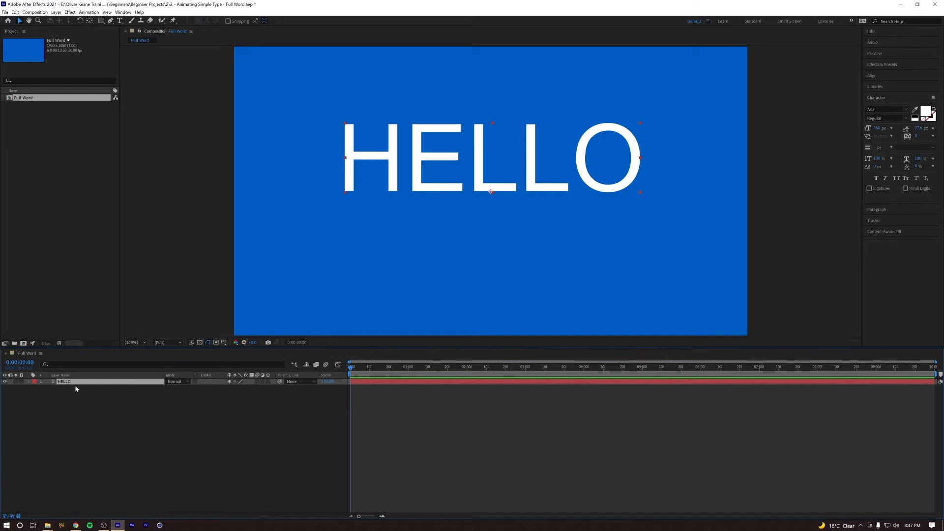
pyautogui.click(873, 77)
pyautogui.click(883, 97)
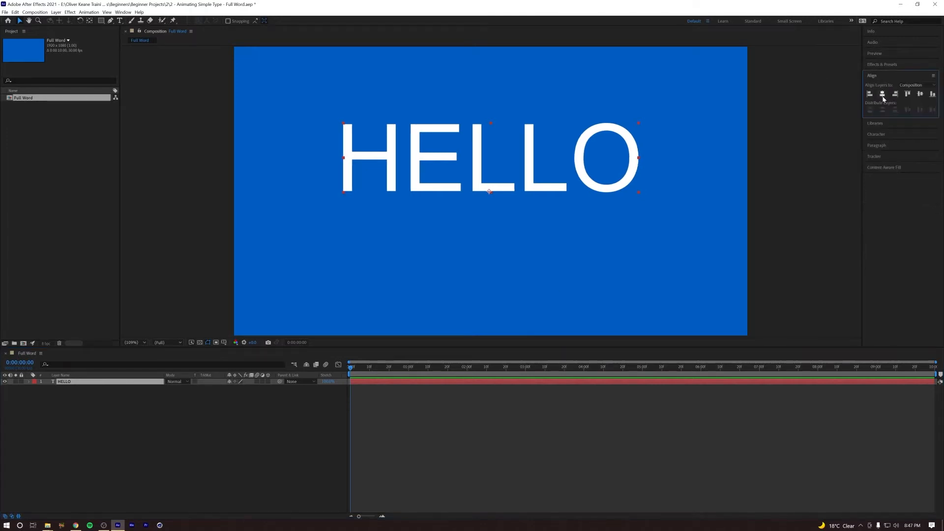
pyautogui.click(921, 94)
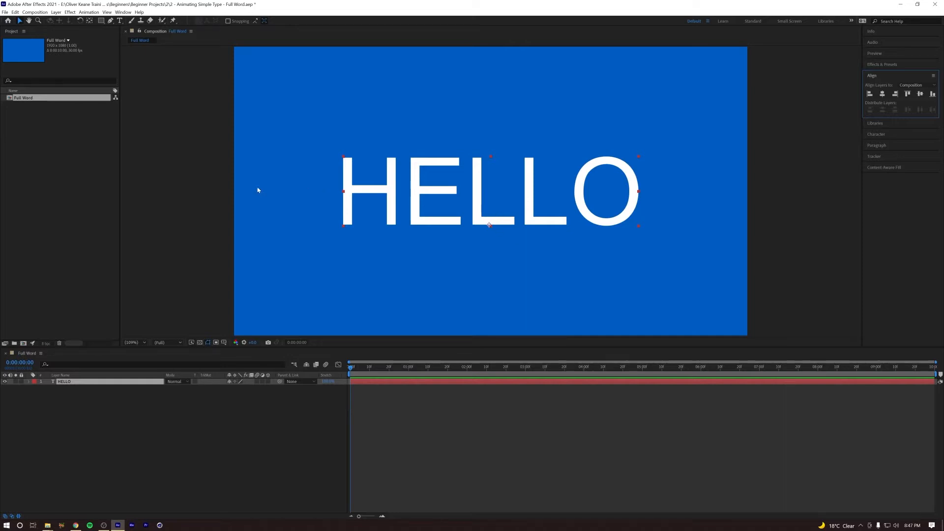
# Move the HELLO layer's anchor point to the centre of the word with the Pan Behind tool
pyautogui.press('y')
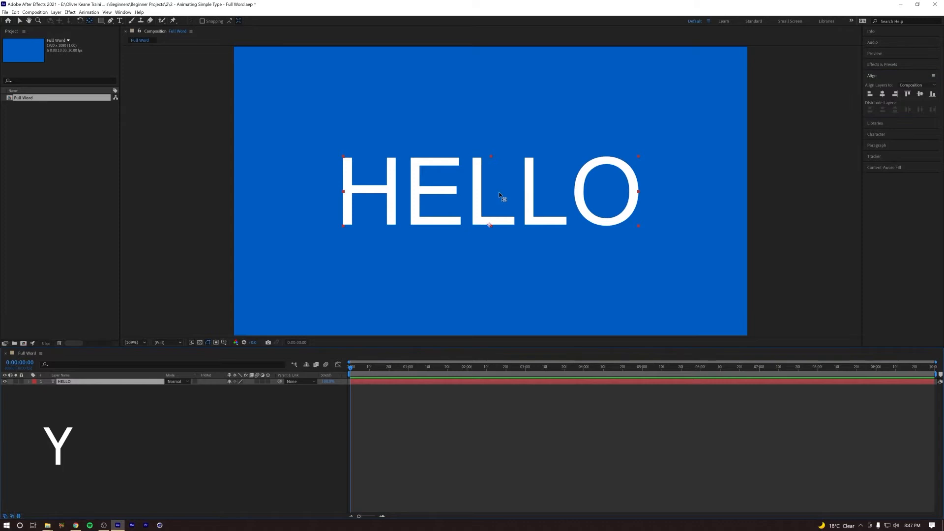
pyautogui.moveTo(489, 226); pyautogui.dragTo(495, 195)
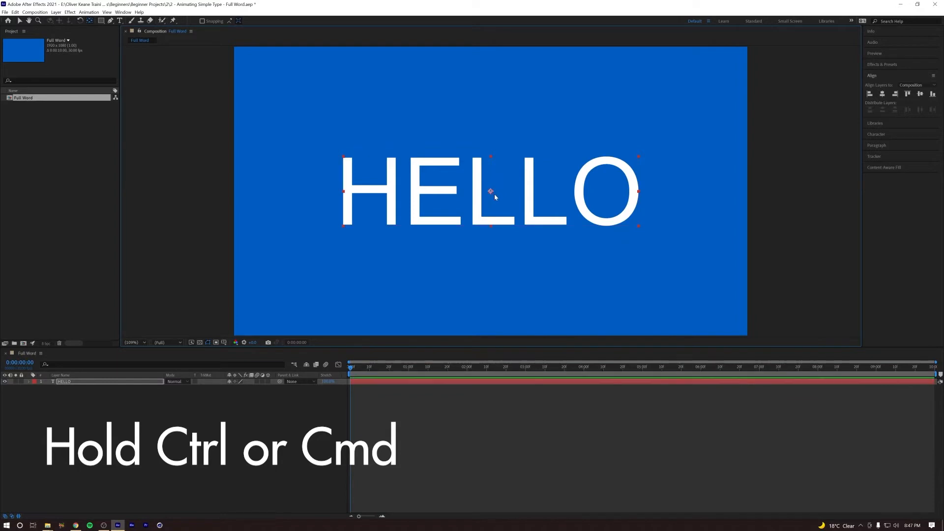
pyautogui.click(234, 422)
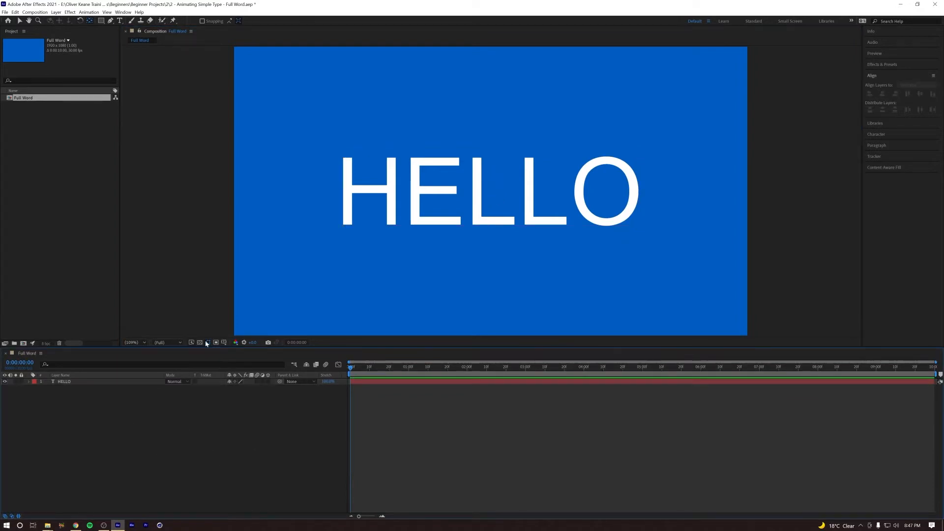
# Show the Title/Action Safe guides and check the HELLO layer's anchor point and placement against them
pyautogui.click(224, 343)
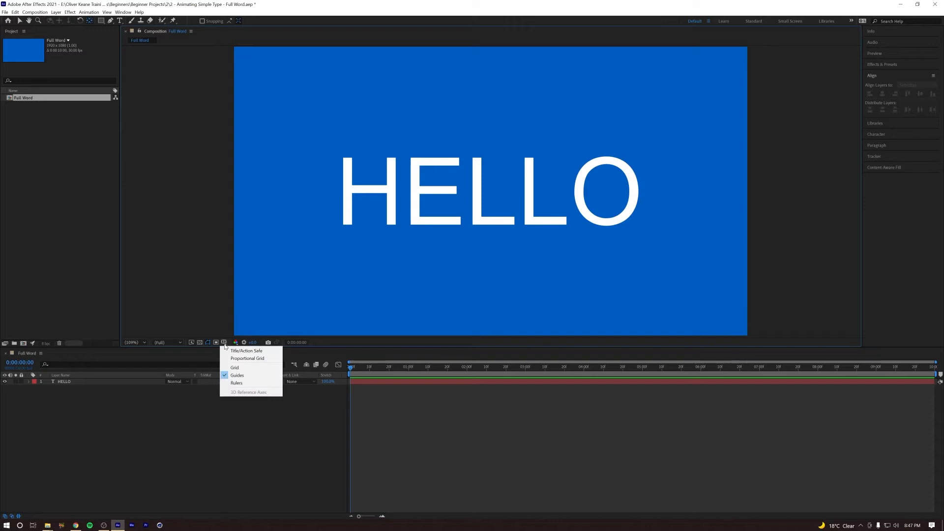
pyautogui.click(237, 351)
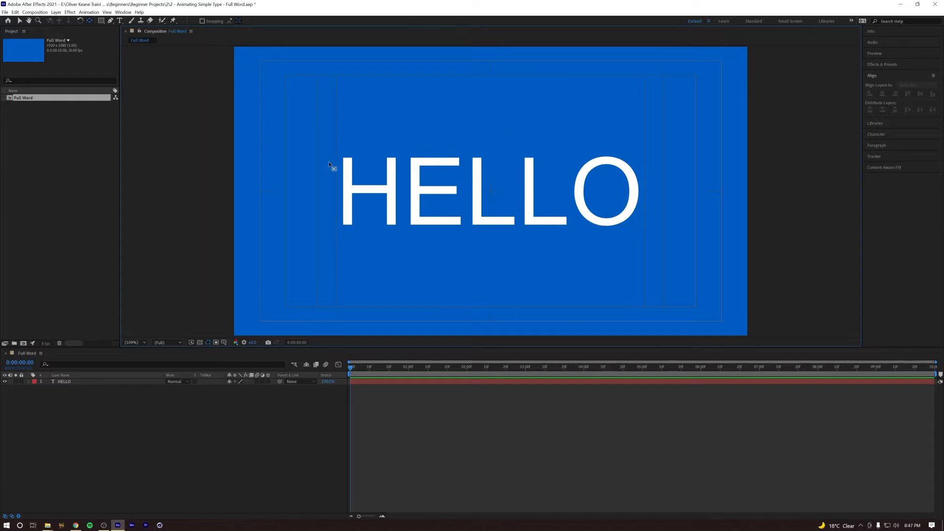
pyautogui.click(65, 381)
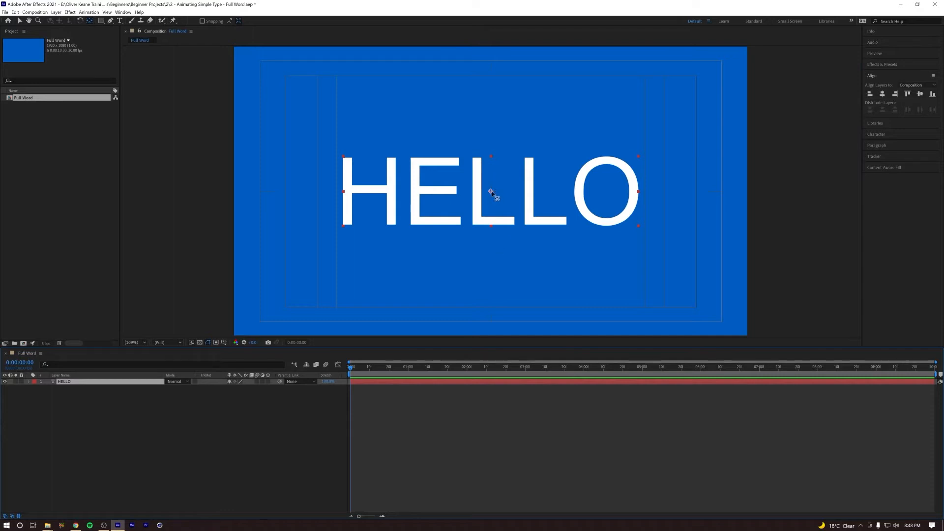
pyautogui.click(109, 415)
pyautogui.click(71, 381)
pyautogui.click(147, 420)
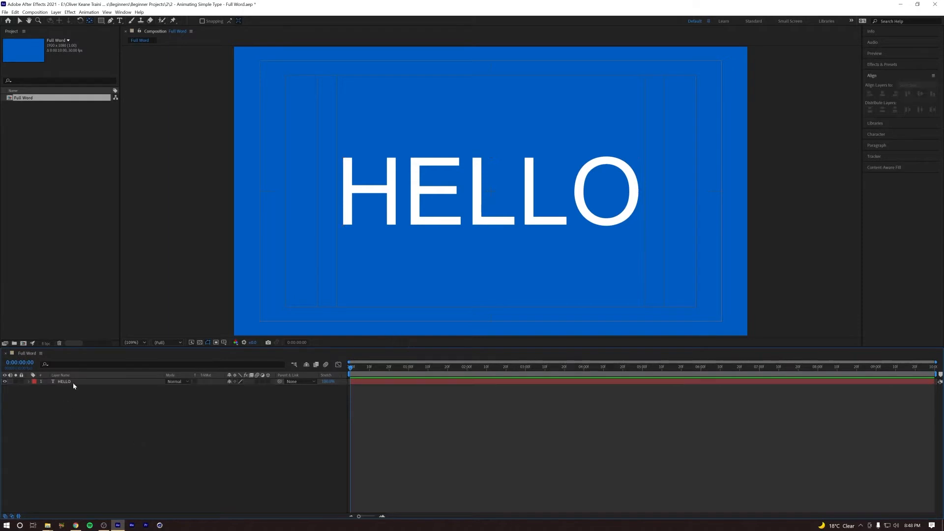
# Set the tracking of the HELLO text to 60
pyautogui.hotkey('ctrl', 'a')
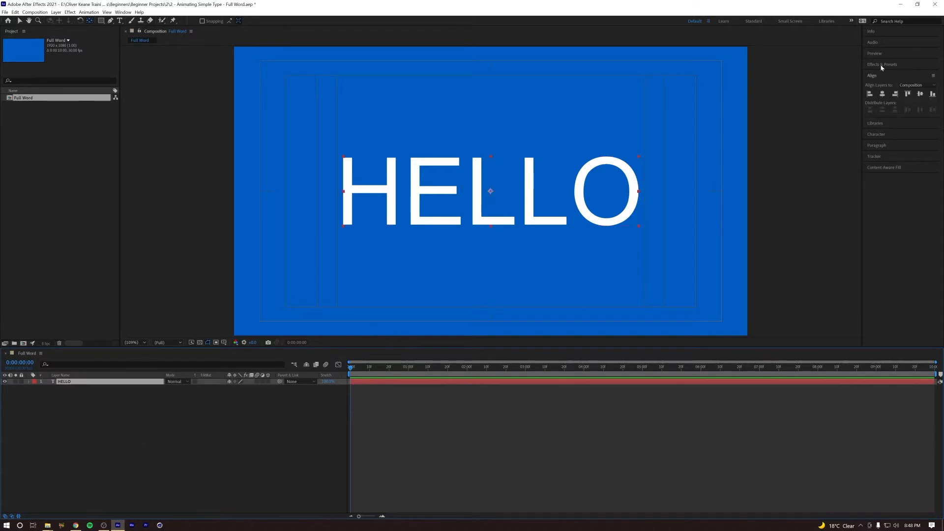
pyautogui.click(877, 135)
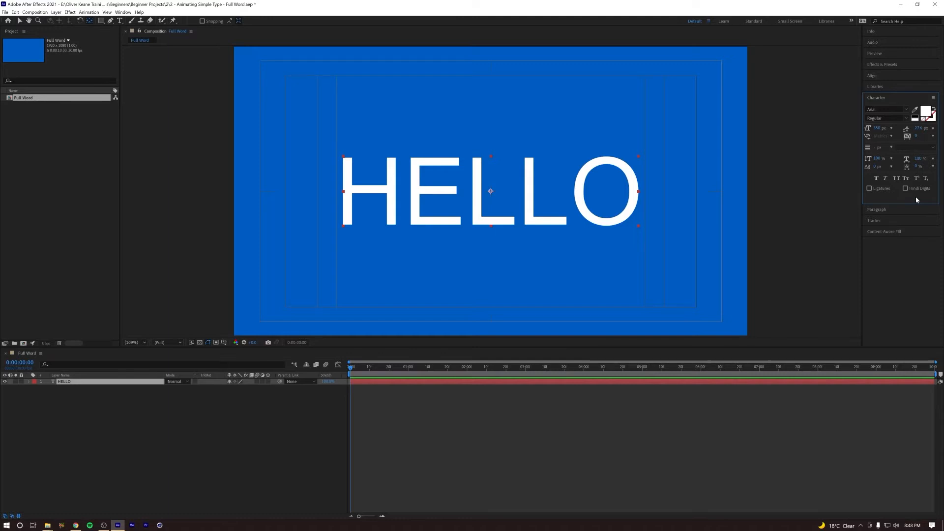
pyautogui.moveTo(919, 135); pyautogui.dragTo(938, 138)
pyautogui.click(916, 136)
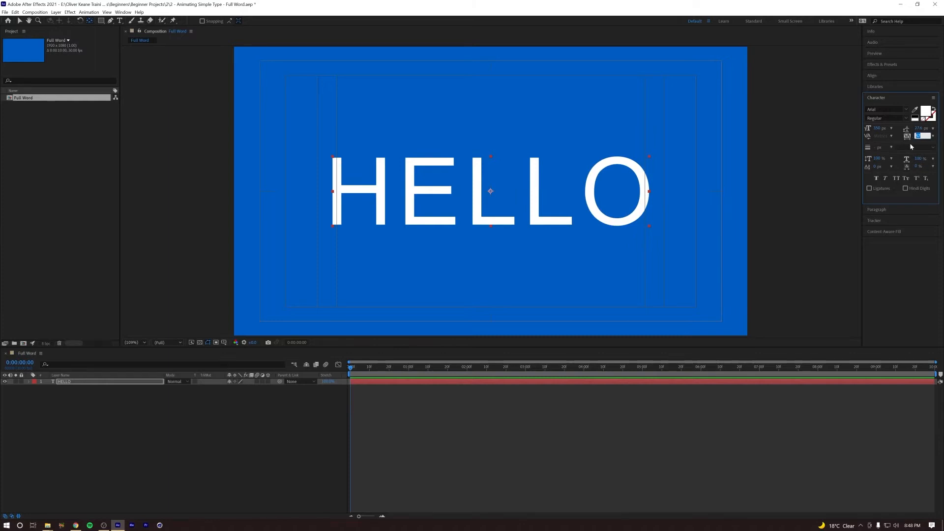
pyautogui.write('60')
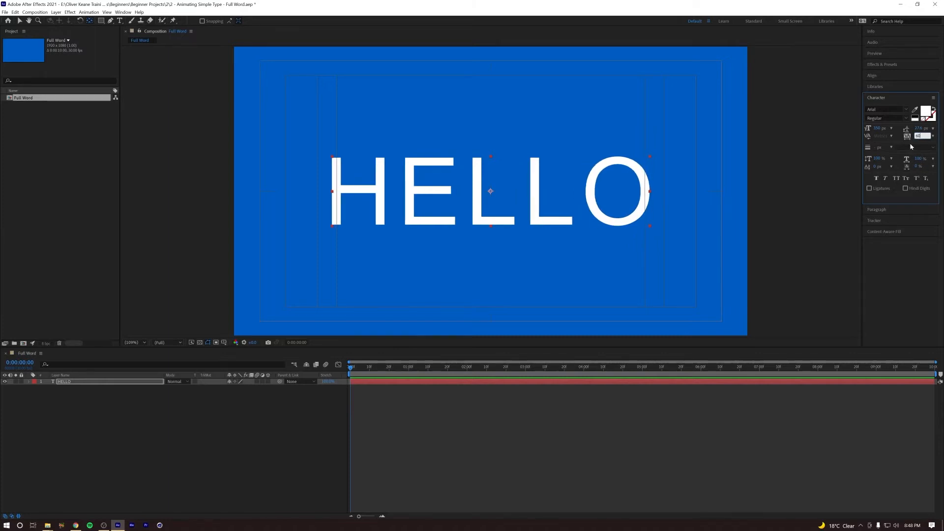
# Bring up the Effects & Presets list and select the HELLO text layer
pyautogui.hotkey('ctrl', '5')
pyautogui.click(64, 382)
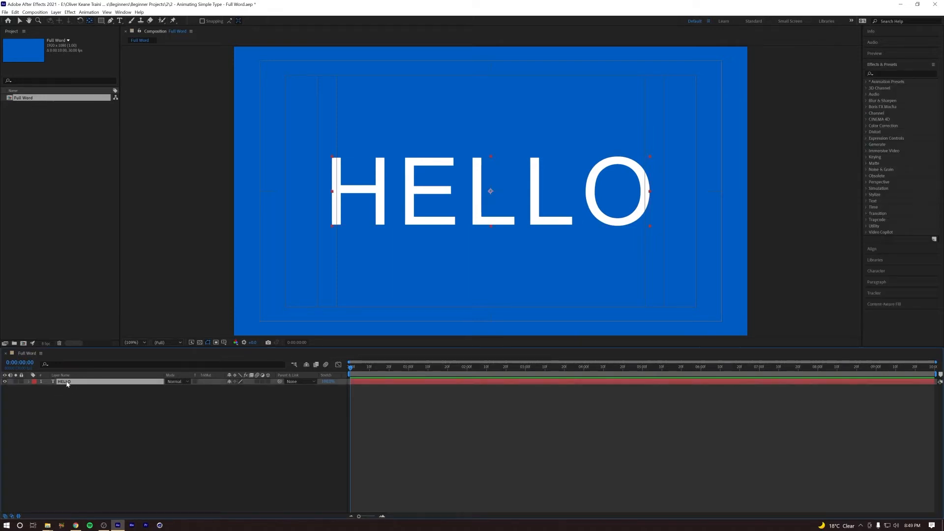
pyautogui.click(56, 12)
pyautogui.moveTo(67, 22)
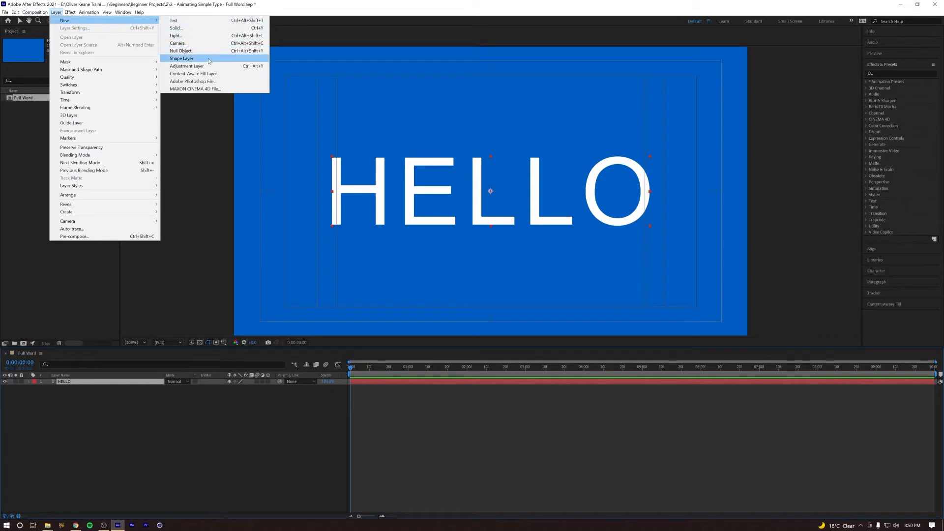
pyautogui.click(68, 400)
pyautogui.click(75, 382)
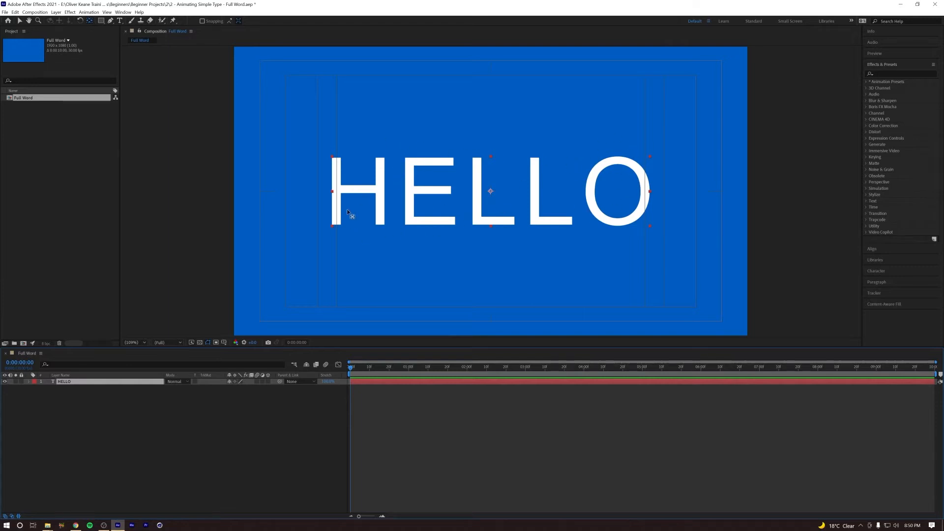
# Create shape outlines from the HELLO text layer
pyautogui.click(66, 393)
pyautogui.click(67, 382)
pyautogui.rightClick(68, 382)
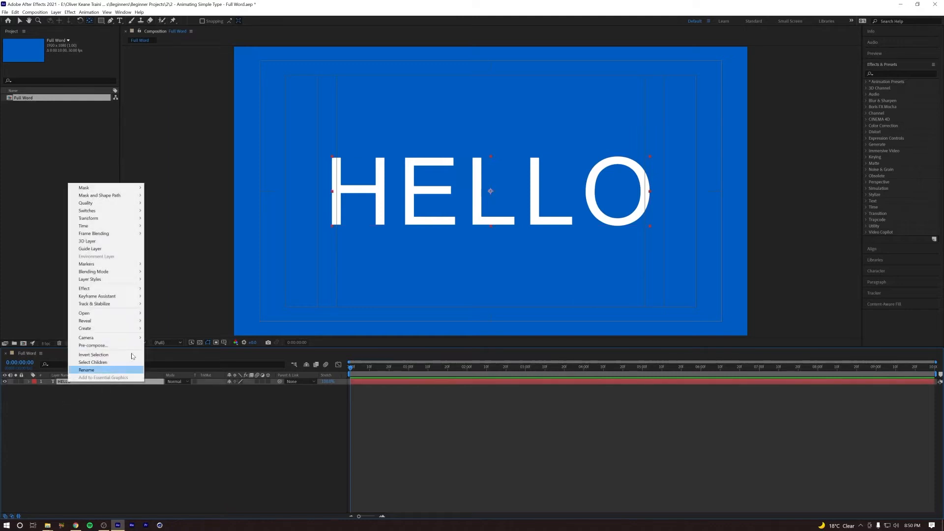
pyautogui.moveTo(113, 333)
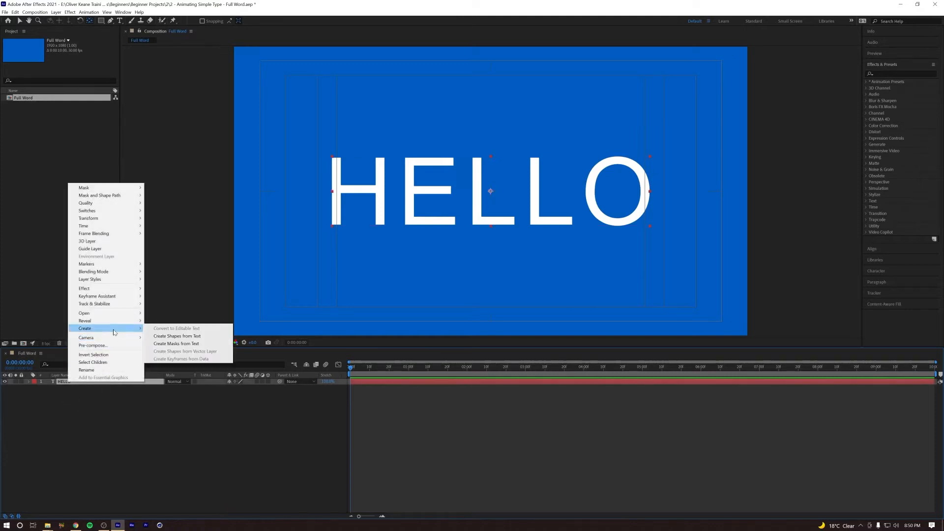
pyautogui.click(177, 337)
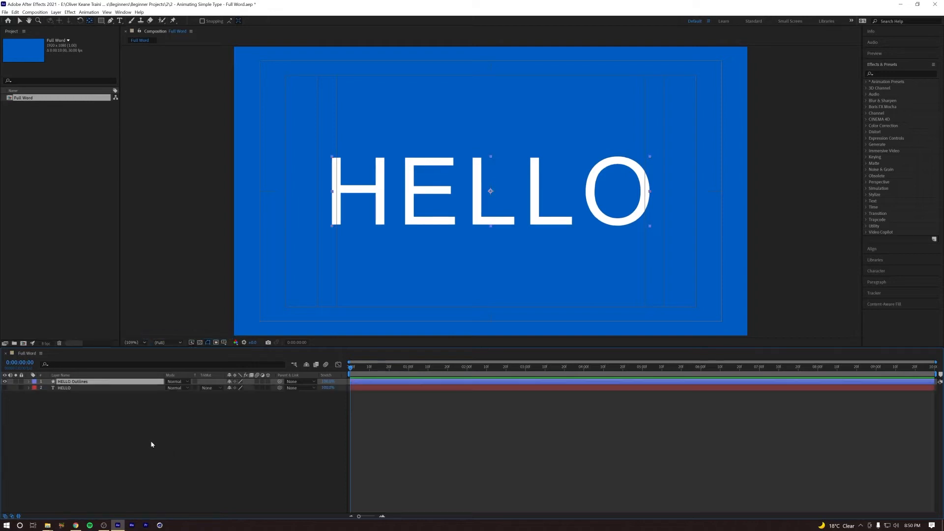
# Change the Full Word composition's background color to orange in its composition settings
pyautogui.click(76, 382)
pyautogui.click(28, 400)
pyautogui.click(34, 12)
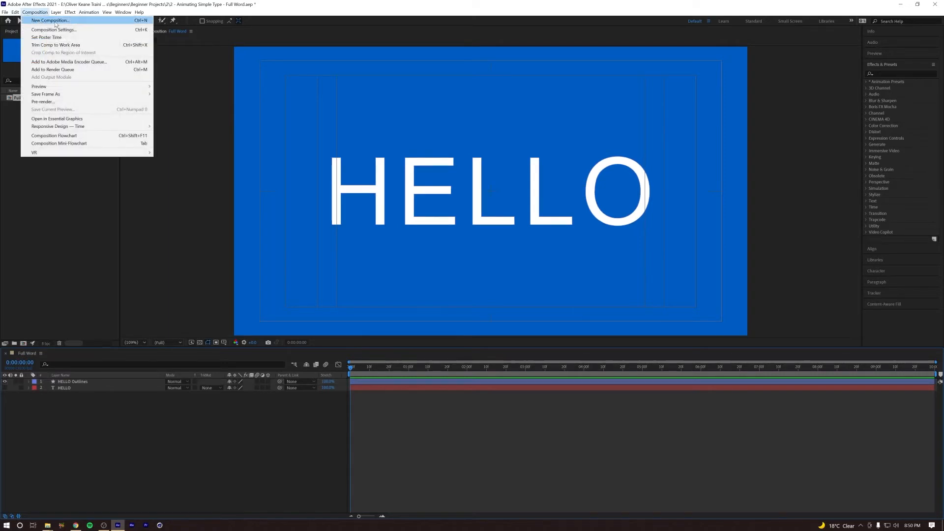
pyautogui.click(54, 30)
pyautogui.moveTo(529, 106); pyautogui.dragTo(750, 95)
pyautogui.click(688, 235)
pyautogui.moveTo(336, 189); pyautogui.dragTo(457, 362)
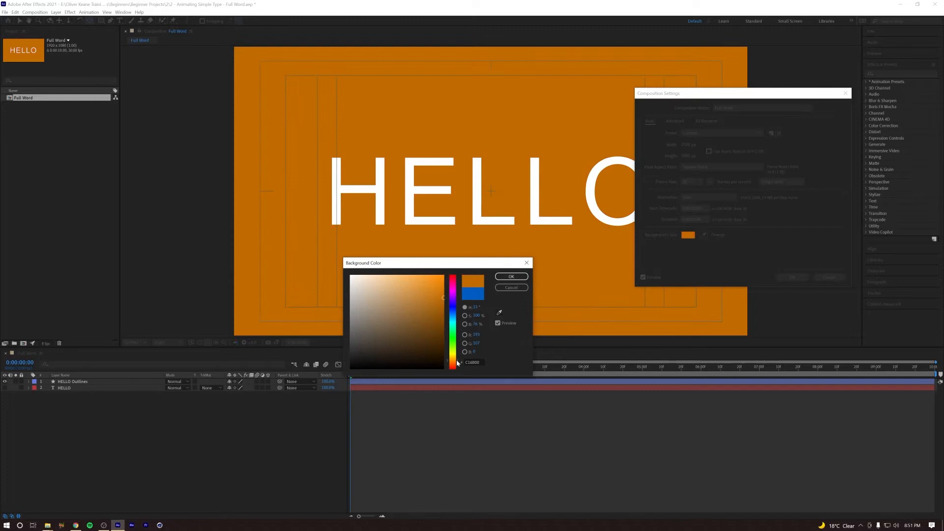
pyautogui.click(502, 275)
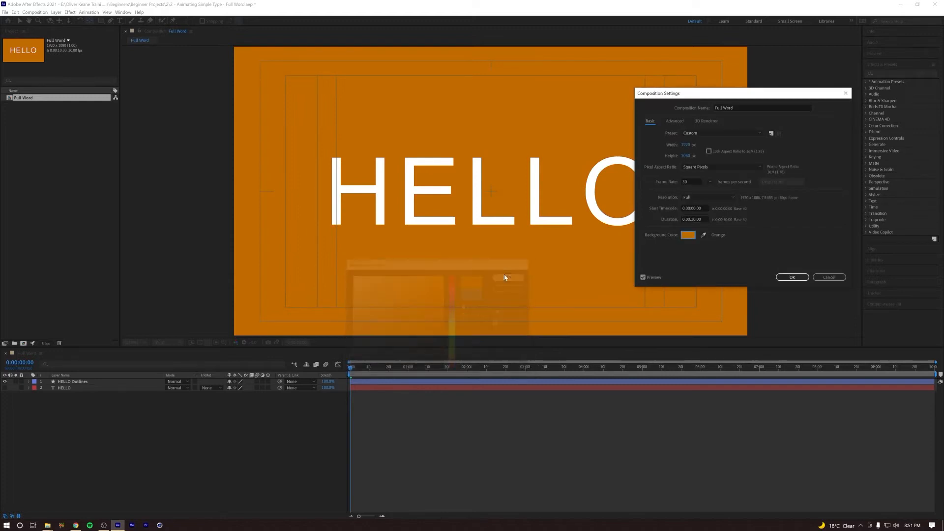
pyautogui.click(792, 277)
# Examine the edges of the HELLO Outlines letters up close, then return the composition view to 100%
pyautogui.click(77, 382)
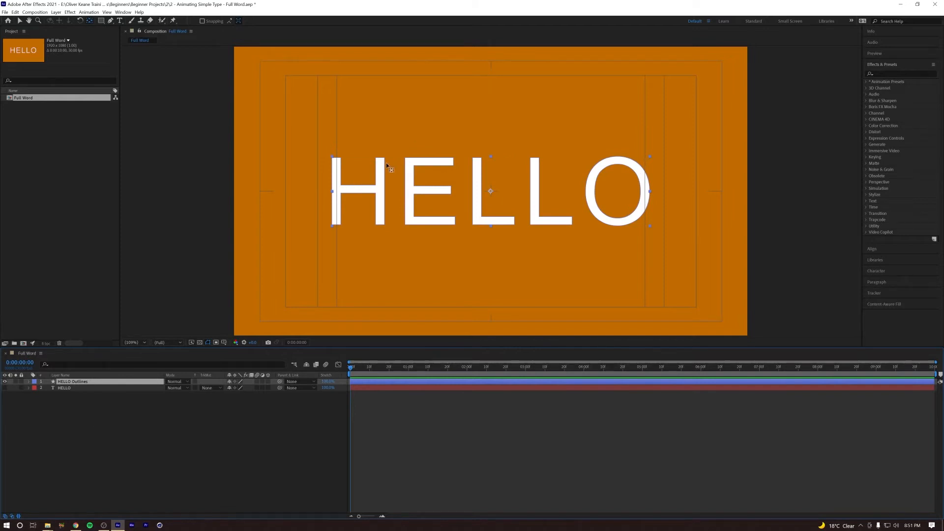
pyautogui.hotkey('ctrl', '=')
pyautogui.hotkey('ctrl', '=')
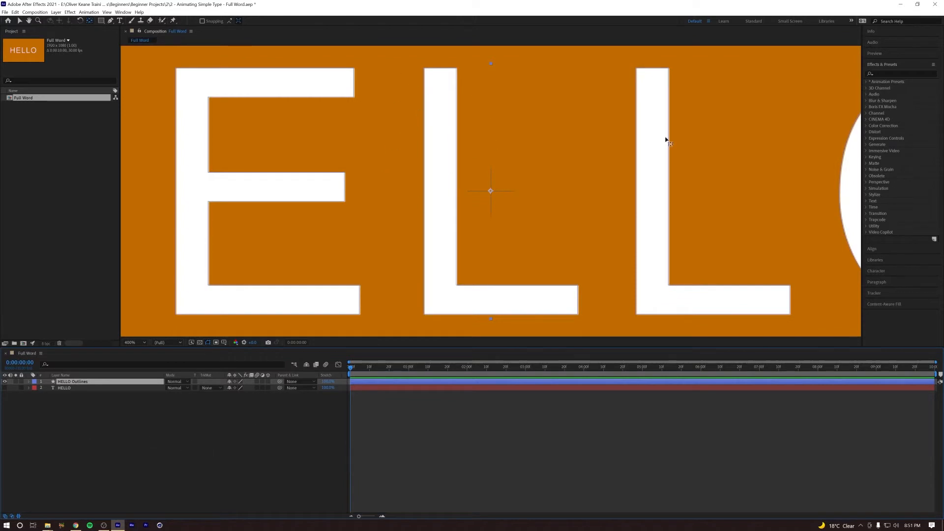
pyautogui.hotkey('ctrl', '-')
pyautogui.hotkey('ctrl', '-')
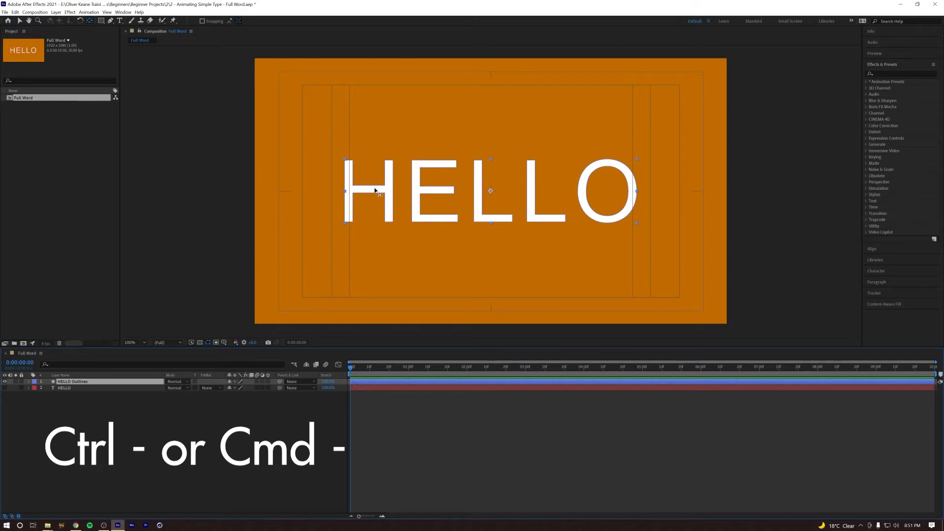
pyautogui.hotkey('ctrl', '-')
pyautogui.hotkey('ctrl', '=')
pyautogui.hotkey('ctrl', '-')
pyautogui.hotkey('ctrl', '=')
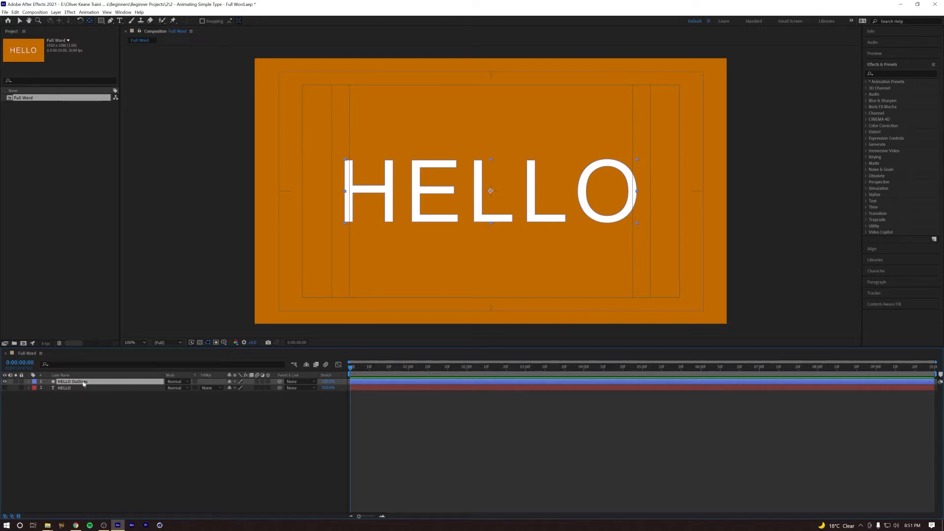
# Expand the contents of HELLO Outlines and inspect the H, E, L, L and O groups one by one
pyautogui.click(29, 383)
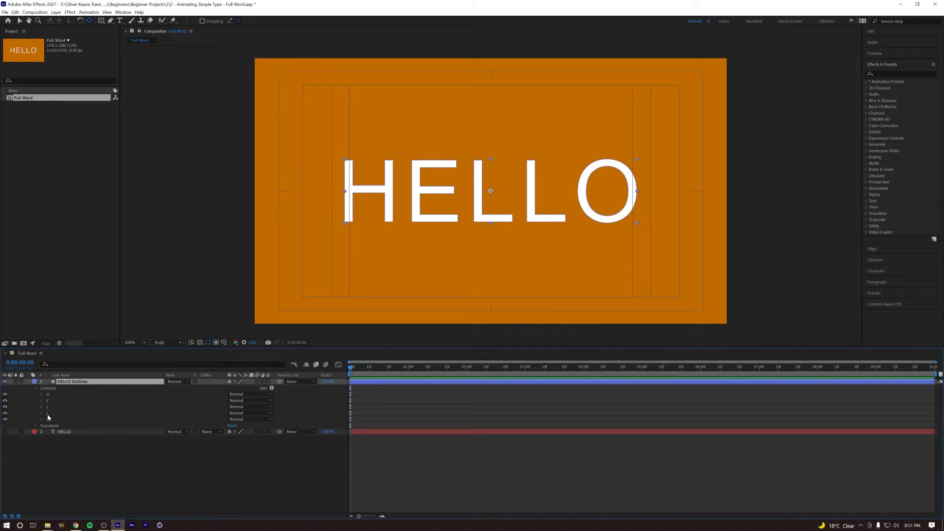
pyautogui.click(47, 395)
pyautogui.click(49, 400)
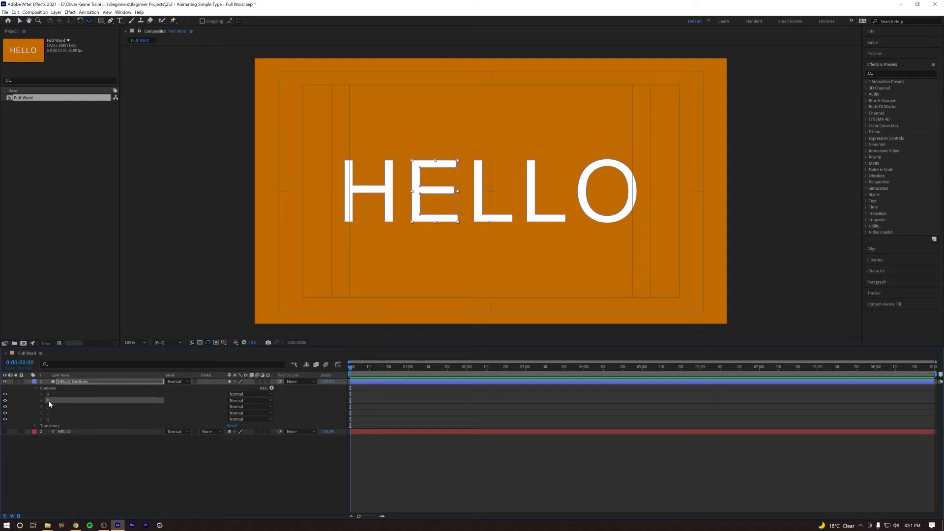
pyautogui.click(47, 406)
pyautogui.click(48, 413)
pyautogui.click(48, 420)
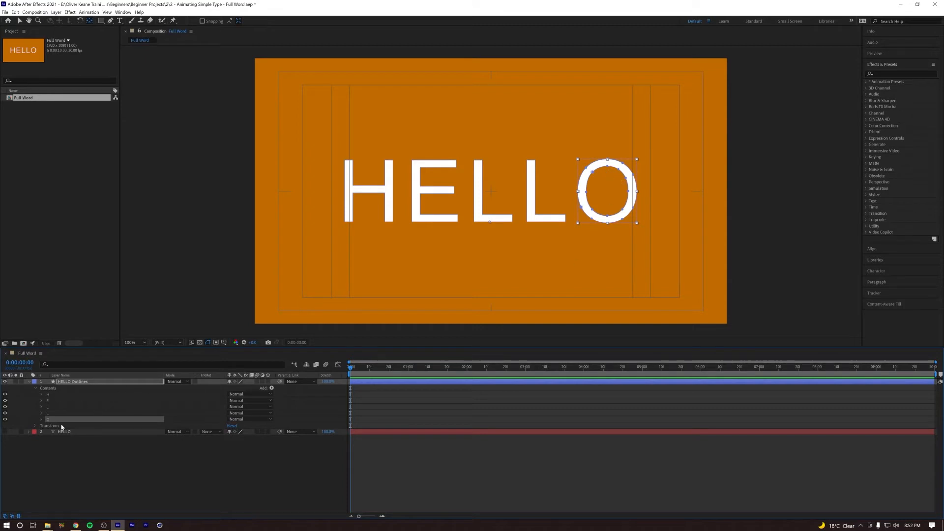
pyautogui.press('u')
pyautogui.click(76, 419)
# Duplicate the HELLO Outlines layer and hide the original outlines layer
pyautogui.click(76, 383)
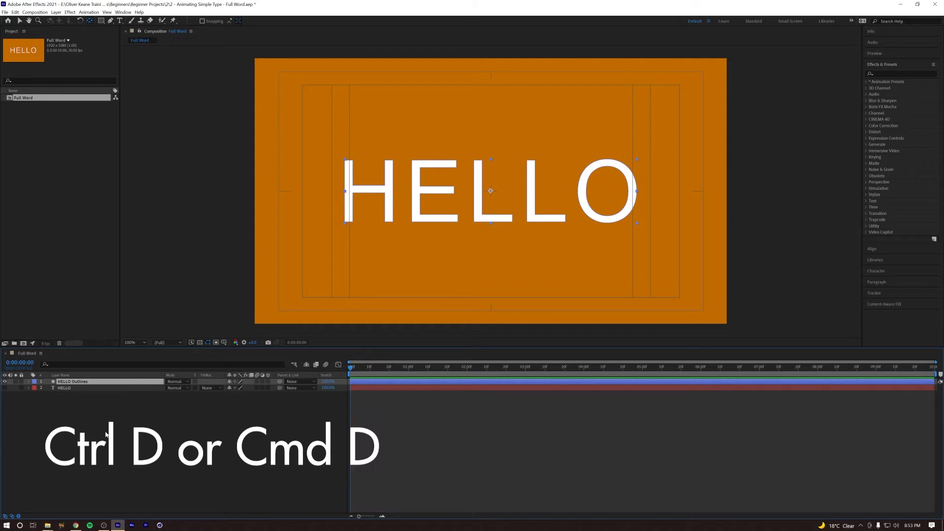
pyautogui.hotkey('ctrl', 'd')
pyautogui.click(5, 402)
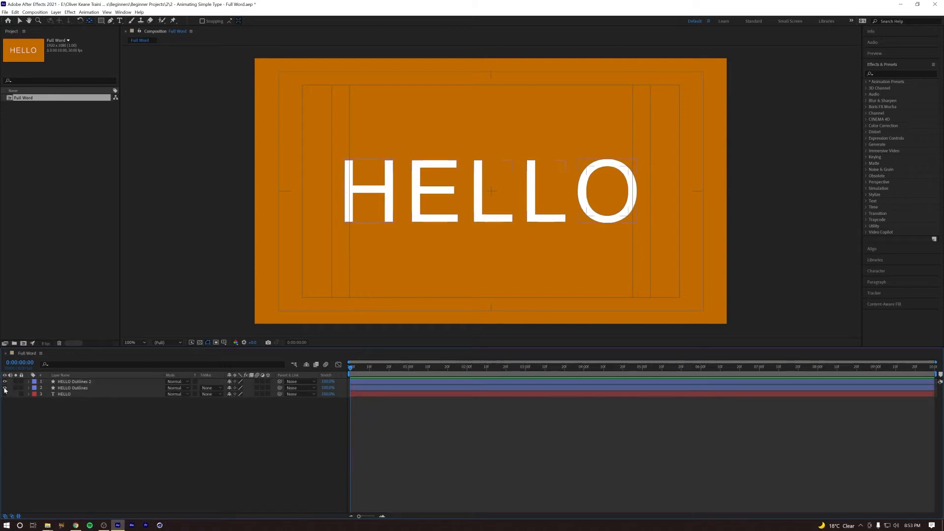
pyautogui.click(5, 388)
pyautogui.click(78, 388)
pyautogui.click(69, 382)
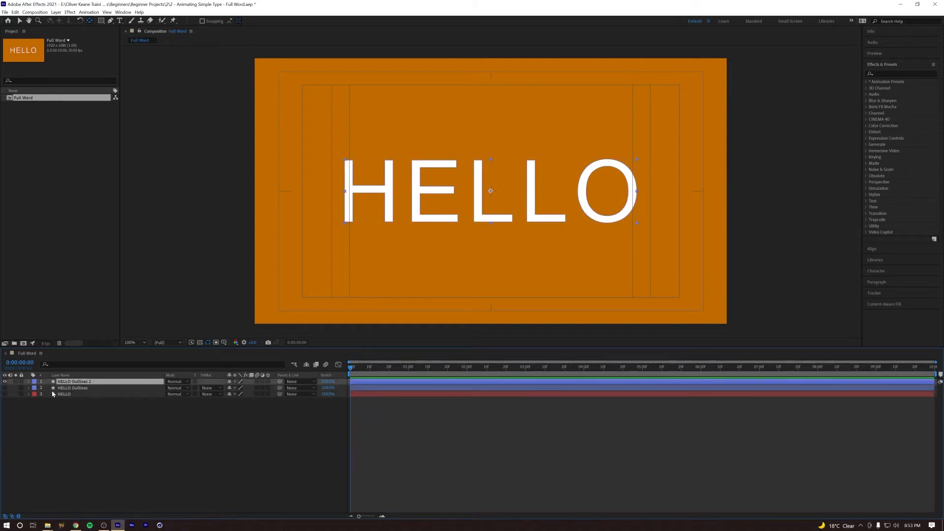
# Delete the H group from the contents of the HELLO Outlines 2 layer
pyautogui.click(28, 381)
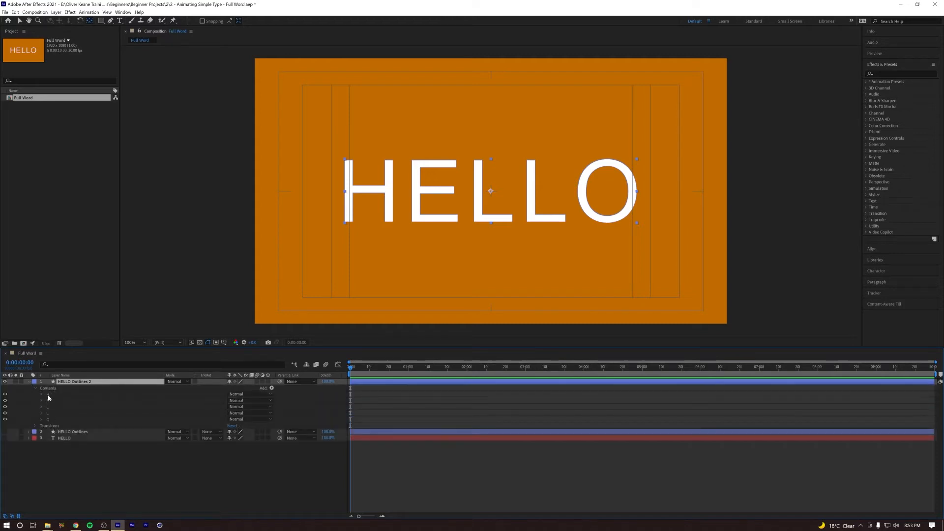
pyautogui.click(48, 395)
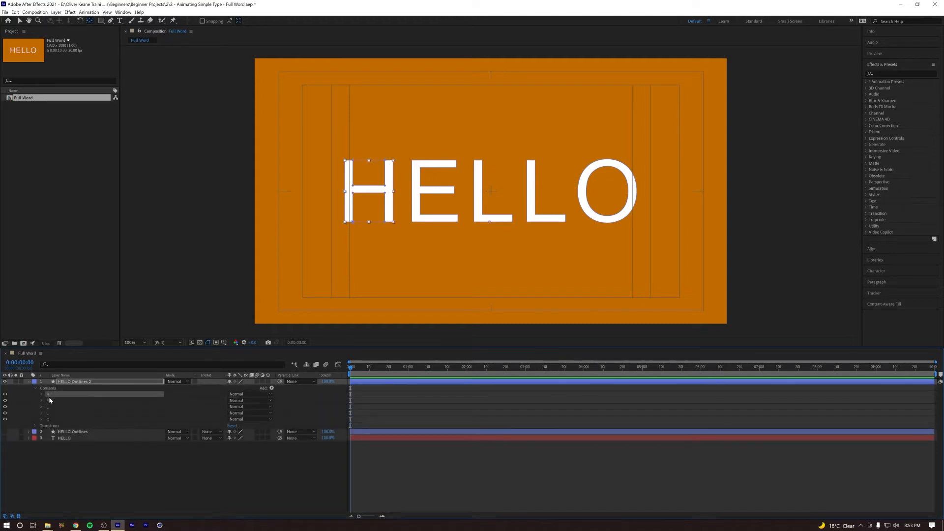
pyautogui.press('BackSpace')
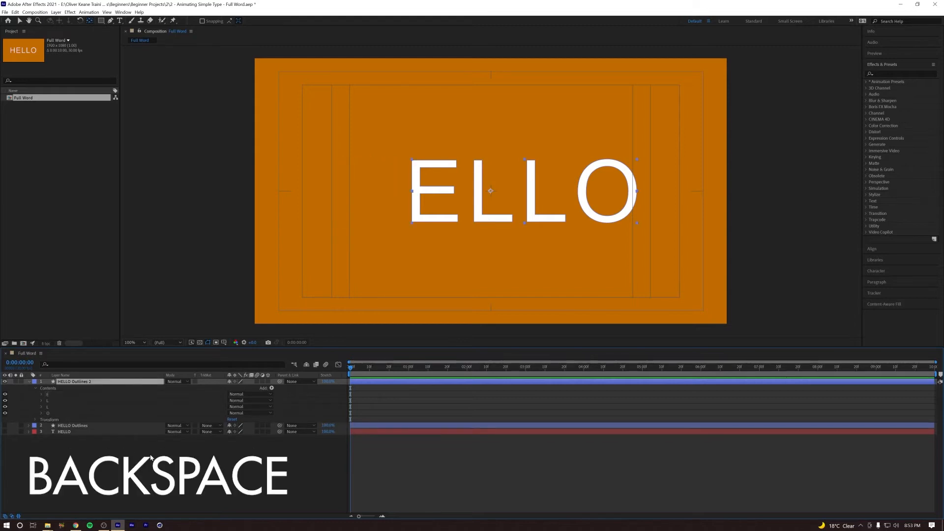
pyautogui.click(28, 382)
# Show HELLO Outlines instead of HELLO Outlines 2 and delete its E, L, L and O groups, keeping only the H
pyautogui.click(66, 389)
pyautogui.moveTo(4, 381); pyautogui.dragTo(5, 388)
pyautogui.click(28, 388)
pyautogui.click(49, 406)
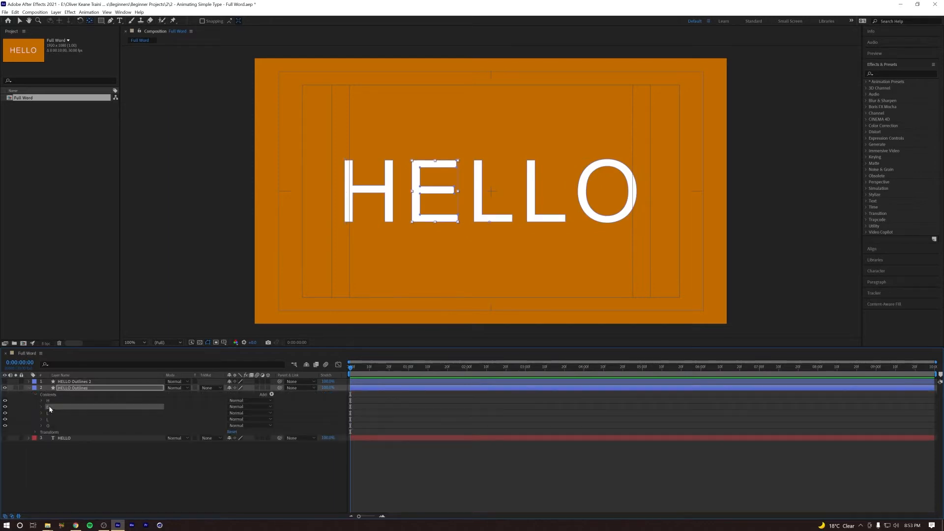
pyautogui.keyDown('shift'); pyautogui.click(49, 413); pyautogui.keyUp('shift')
pyautogui.keyDown('shift'); pyautogui.click(49, 421); pyautogui.keyUp('shift')
pyautogui.keyDown('shift'); pyautogui.click(49, 426); pyautogui.keyUp('shift')
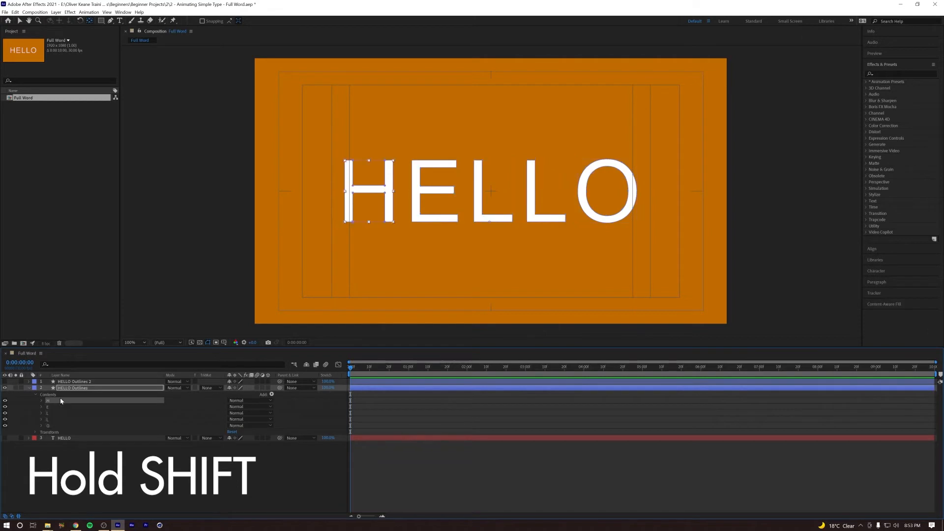
pyautogui.click(49, 407)
pyautogui.keyDown('shift'); pyautogui.click(48, 412); pyautogui.keyUp('shift')
pyautogui.keyDown('shift'); pyautogui.click(49, 420); pyautogui.keyUp('shift')
pyautogui.keyDown('shift'); pyautogui.click(48, 426); pyautogui.keyUp('shift')
pyautogui.press('BackSpace')
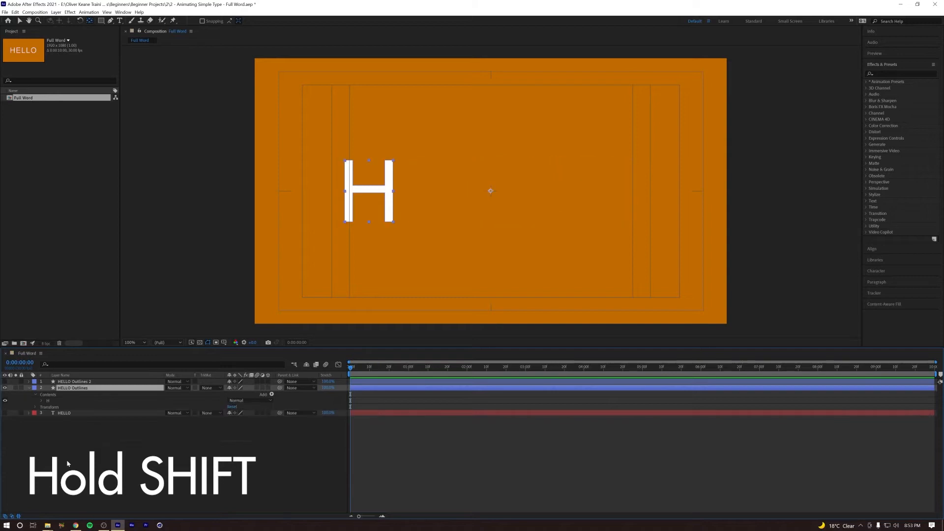
pyautogui.click(29, 389)
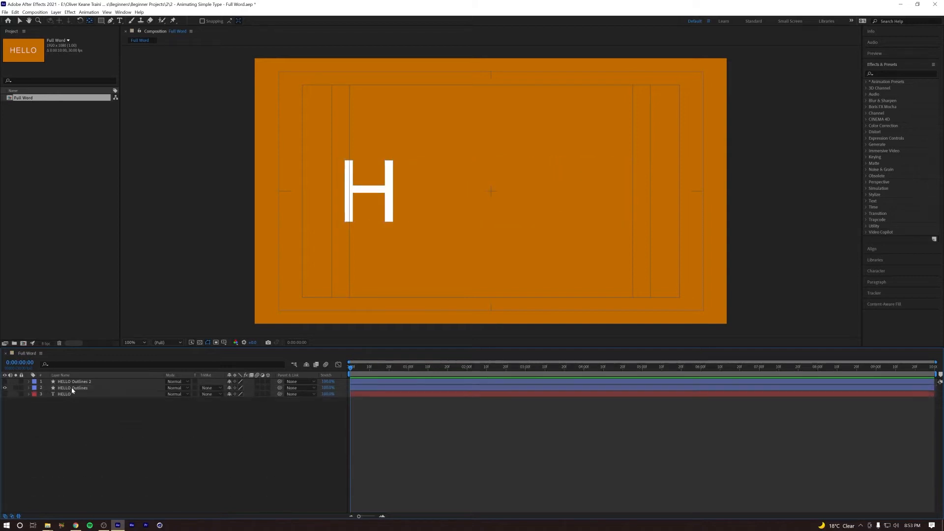
# Show and move HELLO Outlines 2 below HELLO Outlines in the layer stack, and rename it ELLO
pyautogui.click(68, 382)
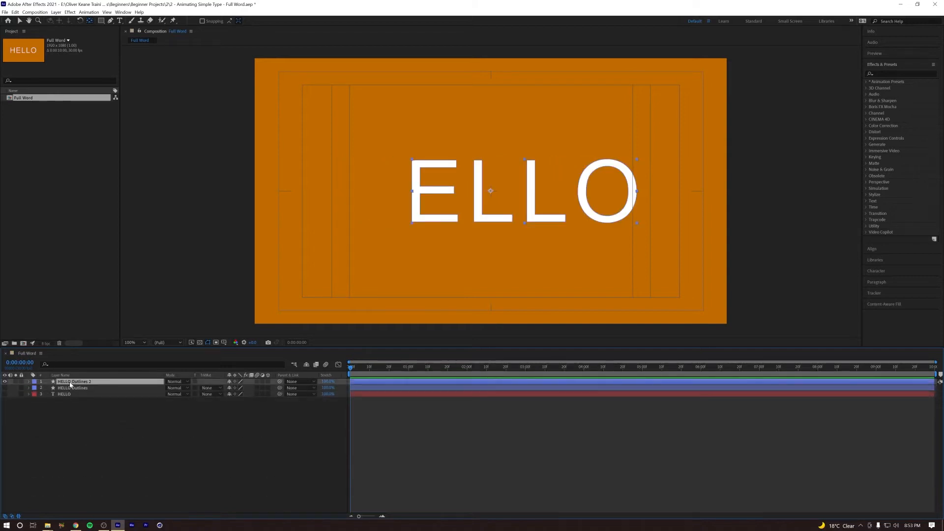
pyautogui.moveTo(71, 385); pyautogui.dragTo(73, 393)
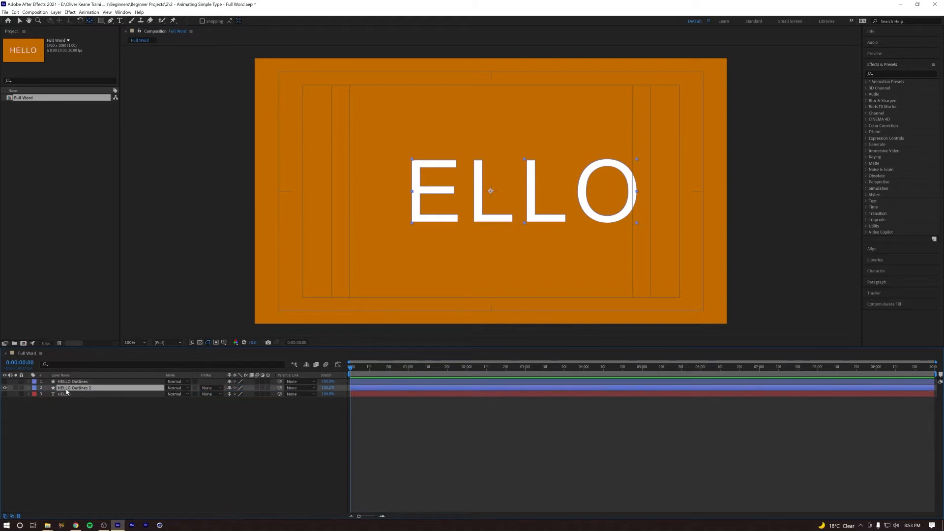
pyautogui.press('Return')
pyautogui.click(92, 388)
pyautogui.press('BackSpace')
pyautogui.press('BackSpace')
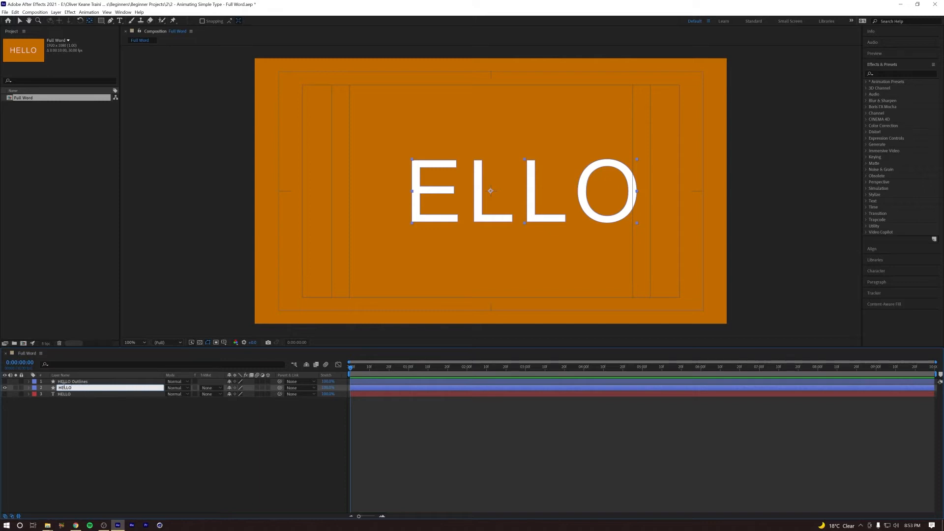
pyautogui.press('Delete')
pyautogui.click(72, 402)
# Show the HELLO Outlines layer instead of ELLO and rename it H
pyautogui.click(64, 382)
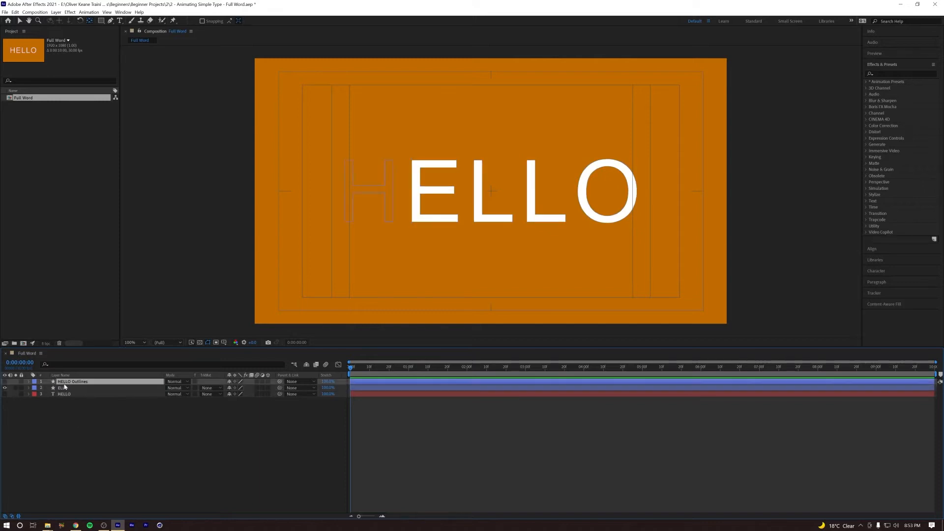
pyautogui.click(4, 382)
pyautogui.click(4, 388)
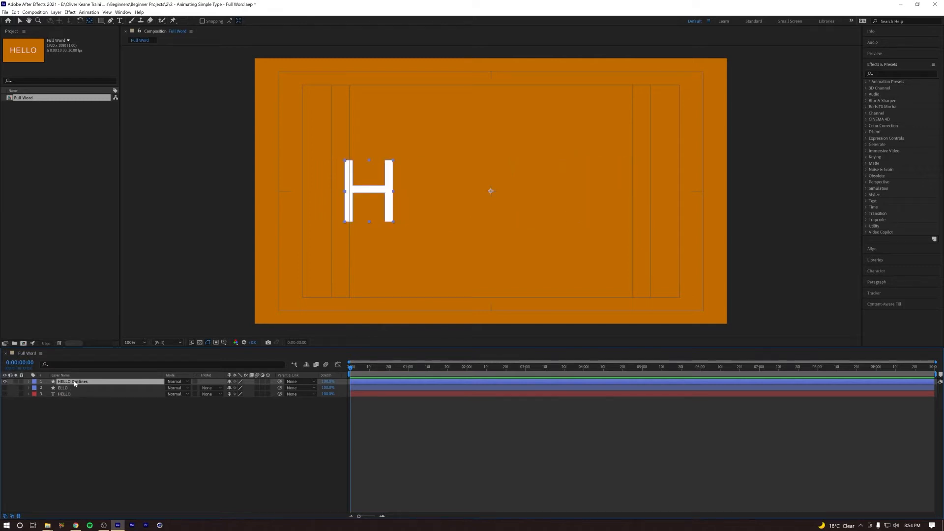
pyautogui.press('Return')
pyautogui.moveTo(90, 382); pyautogui.dragTo(62, 381)
pyautogui.press('BackSpace')
pyautogui.click(97, 428)
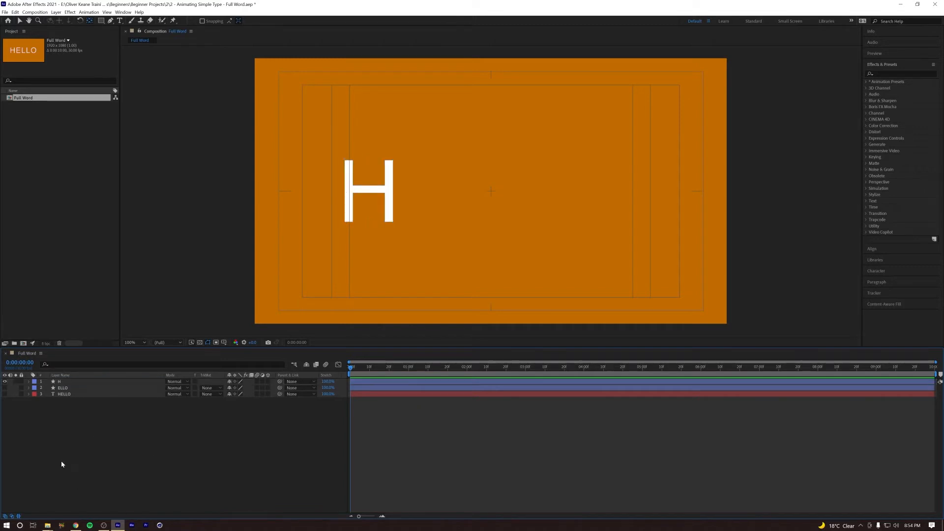
# Move the H layer's anchor point to the centre of the letter with the Pan Behind tool
pyautogui.click(61, 382)
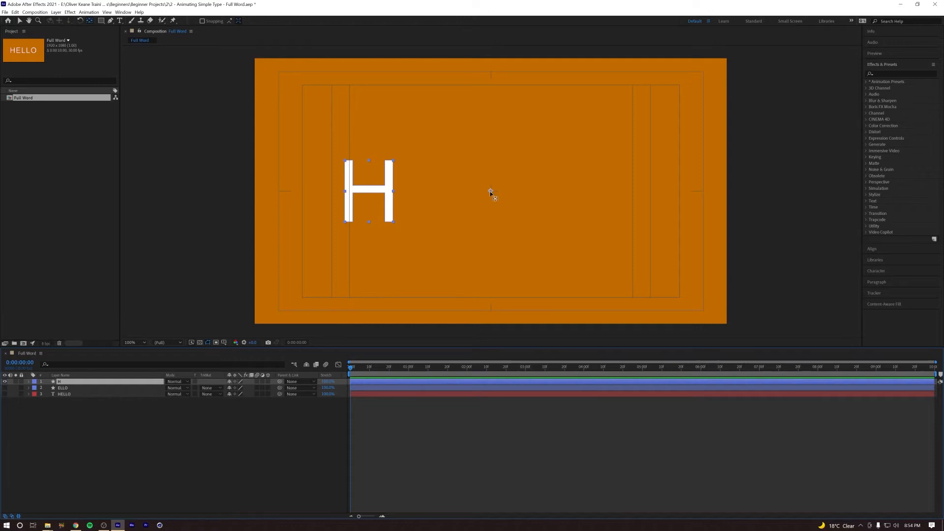
pyautogui.press('y')
pyautogui.moveTo(491, 192); pyautogui.dragTo(370, 192)
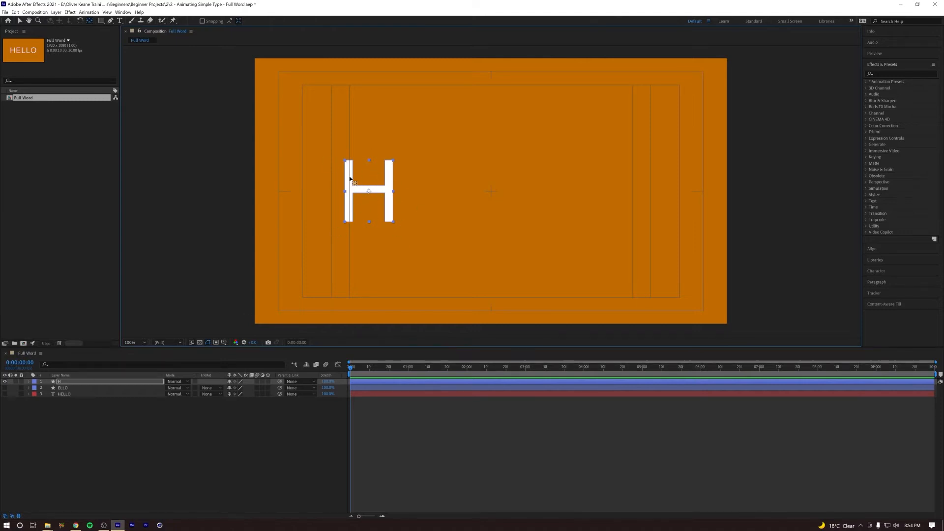
pyautogui.click(143, 429)
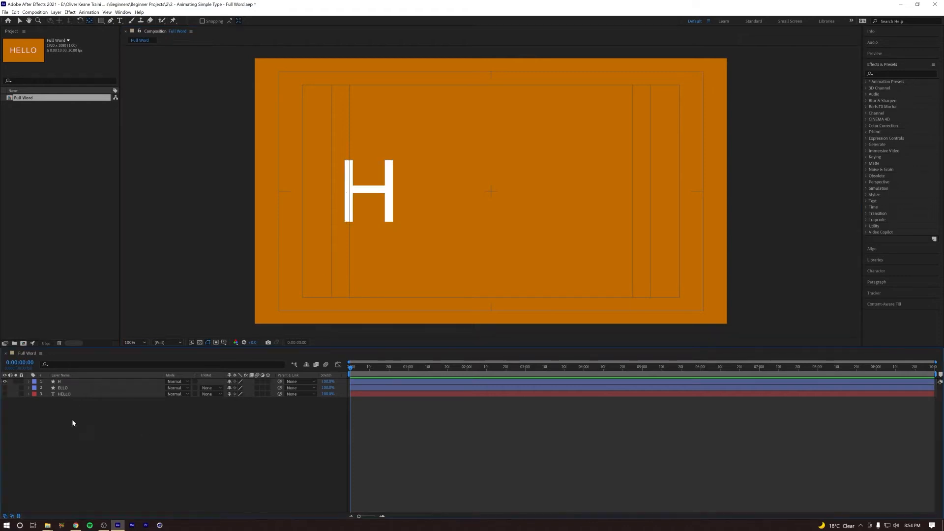
# Show only the ELLO layer and move its anchor point to the centre of its letters with the Pan Behind tool
pyautogui.click(60, 388)
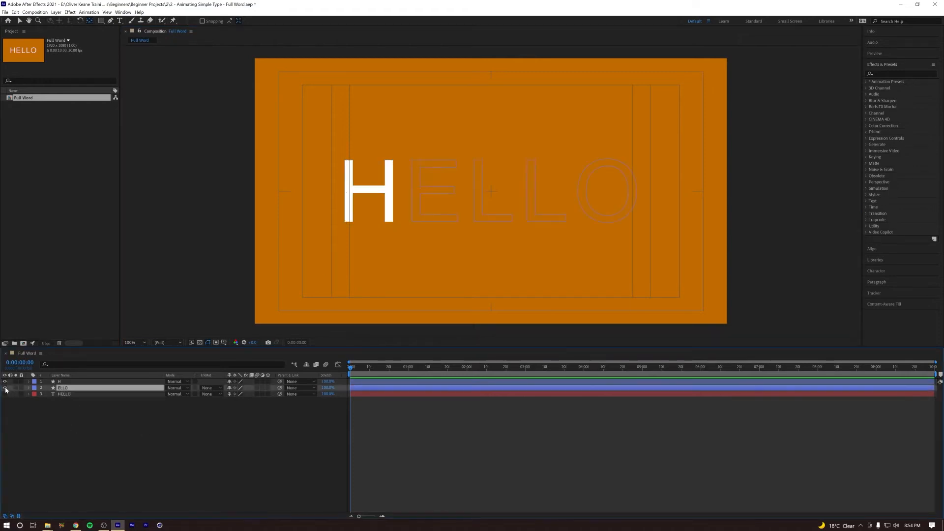
pyautogui.click(6, 387)
pyautogui.click(5, 382)
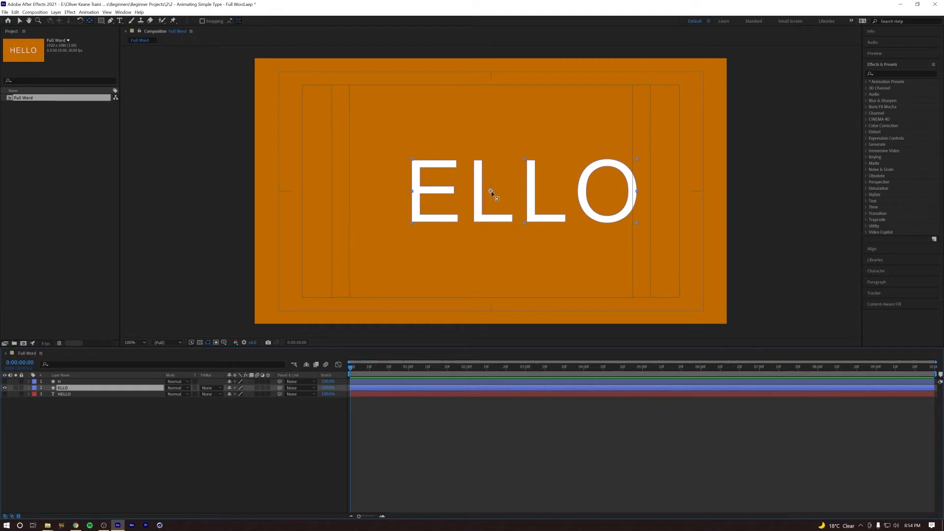
pyautogui.press('y')
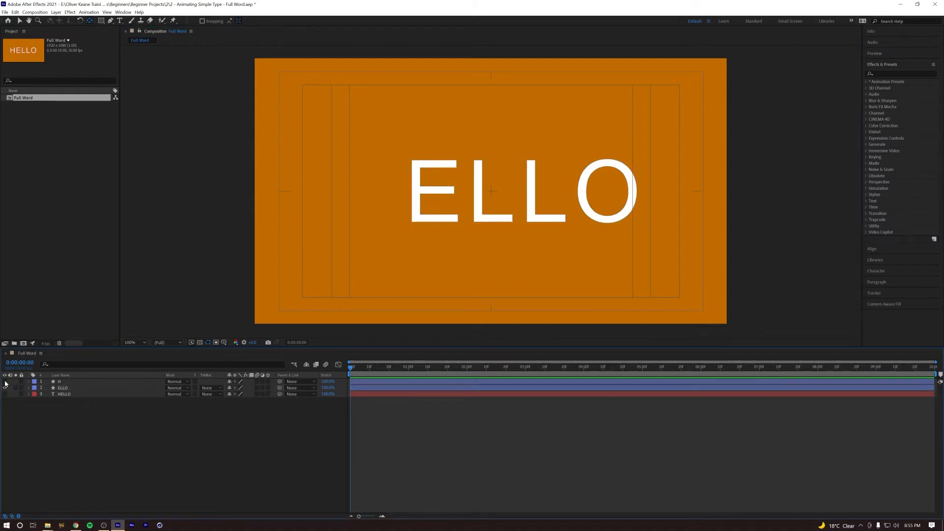
# Show only the H layer and expand its contents down to the letter's Path property
pyautogui.click(5, 382)
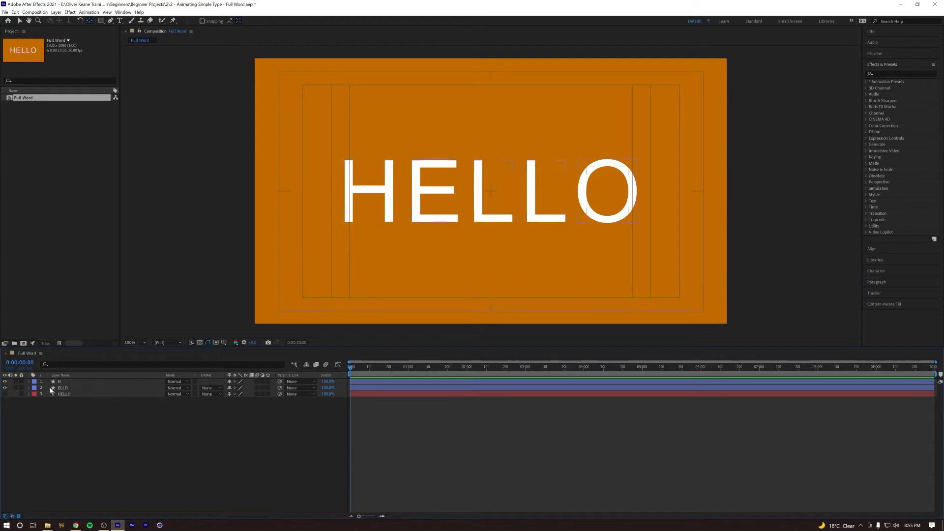
pyautogui.click(5, 388)
pyautogui.click(59, 382)
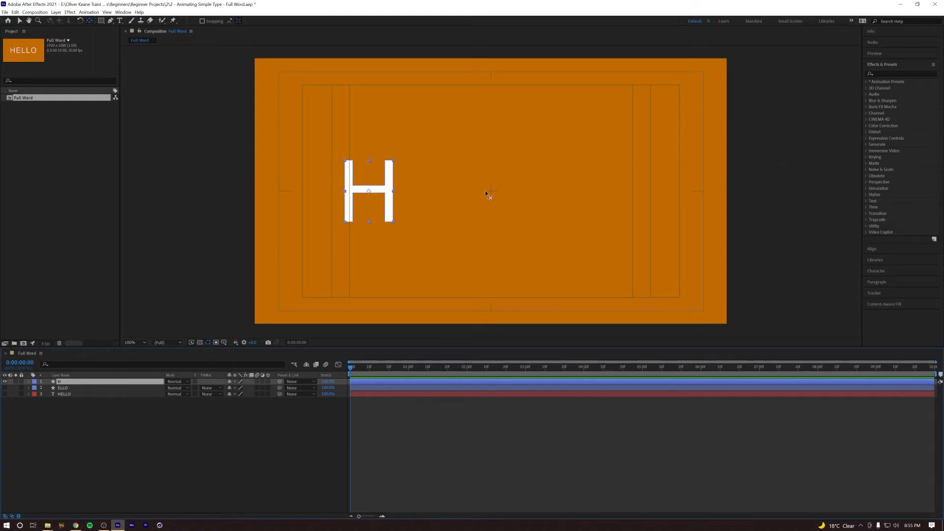
pyautogui.click(29, 382)
pyautogui.click(35, 388)
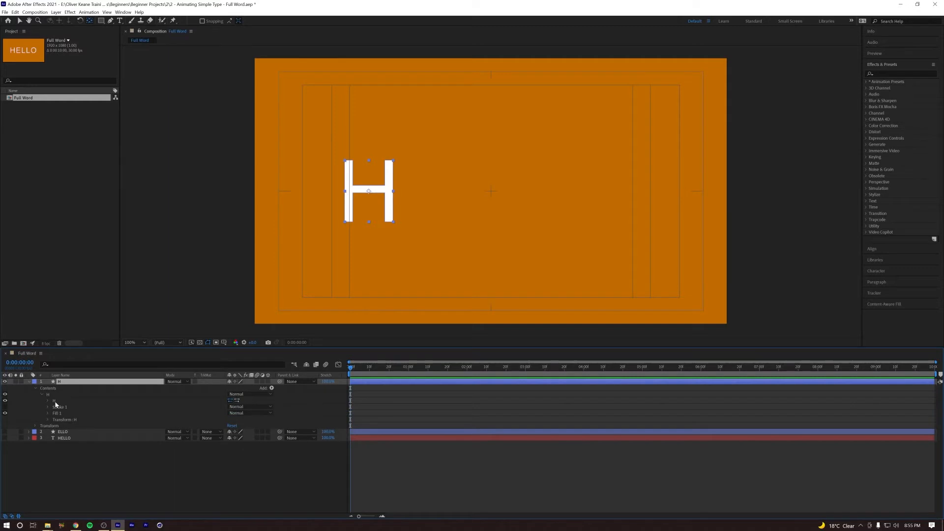
pyautogui.click(55, 401)
pyautogui.click(47, 401)
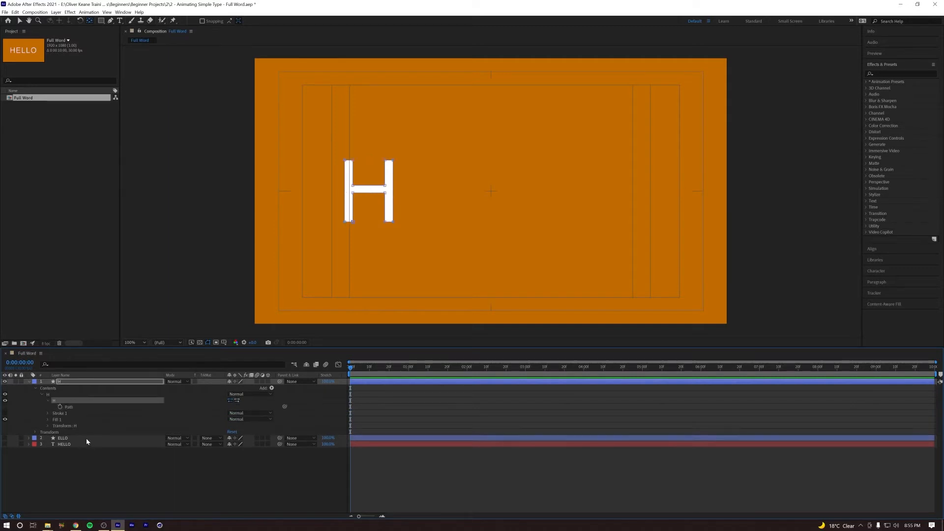
pyautogui.click(69, 407)
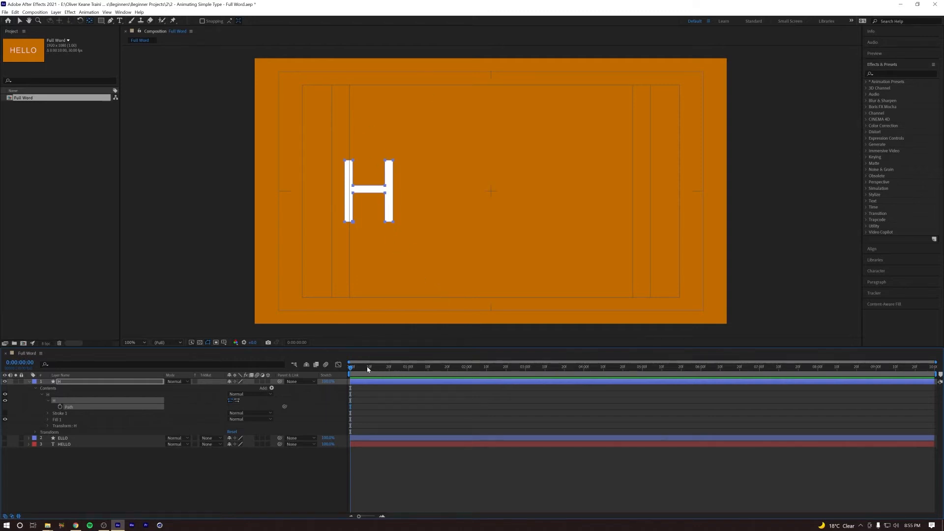
# Keyframe the H's Path in its current shape and move that keyframe to 1 second
pyautogui.click(60, 406)
pyautogui.moveTo(351, 408); pyautogui.dragTo(411, 408)
pyautogui.click(409, 369)
pyautogui.click(410, 408)
pyautogui.press('Home')
# At 0 seconds, select the points of the H's right stem and move them horizontally past the composition's right edge
pyautogui.click(18, 21)
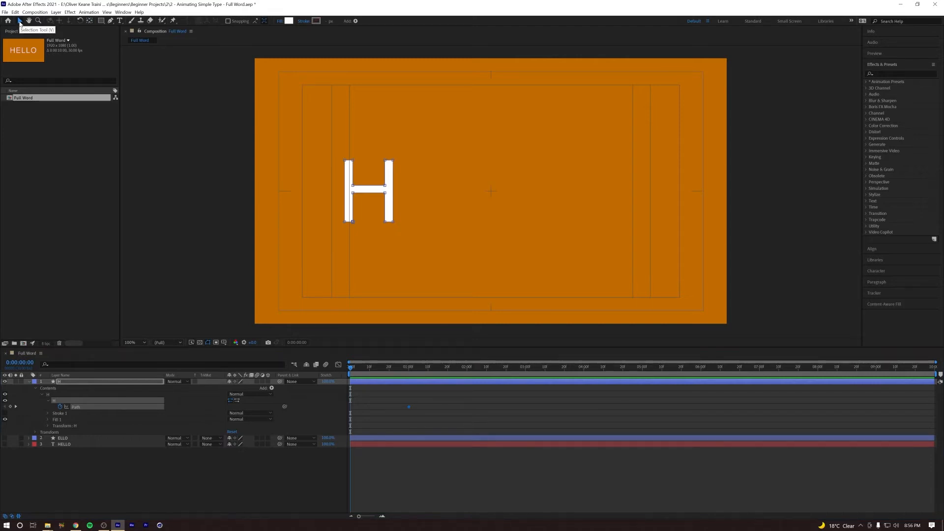
pyautogui.moveTo(377, 148); pyautogui.dragTo(406, 241)
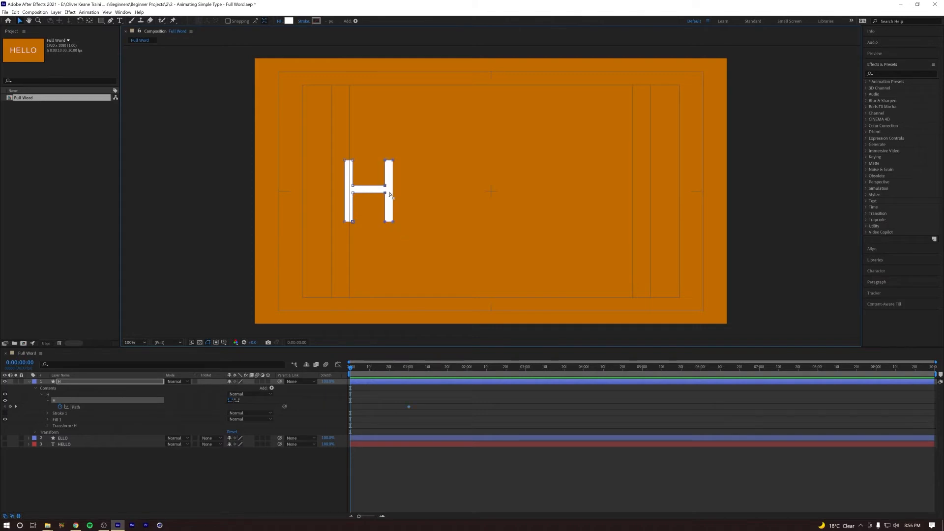
pyautogui.moveTo(394, 163); pyautogui.dragTo(772, 174)
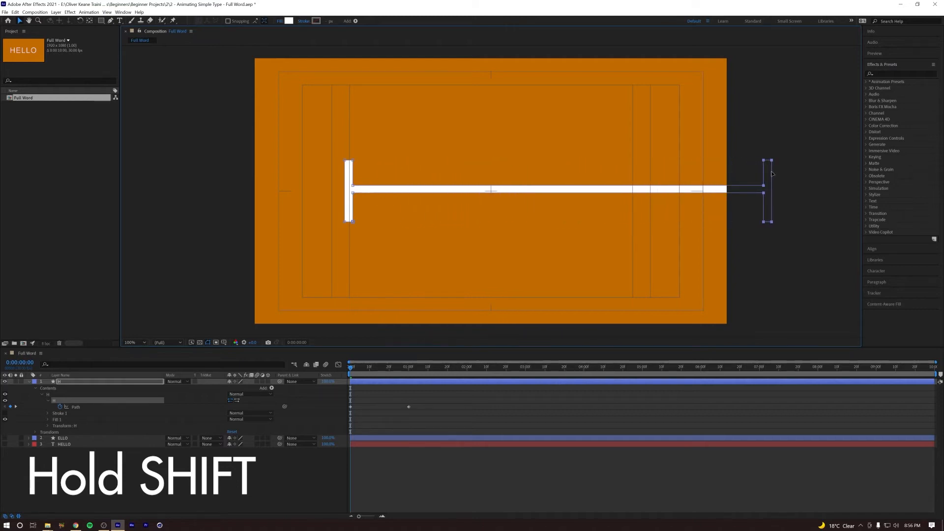
pyautogui.click(289, 472)
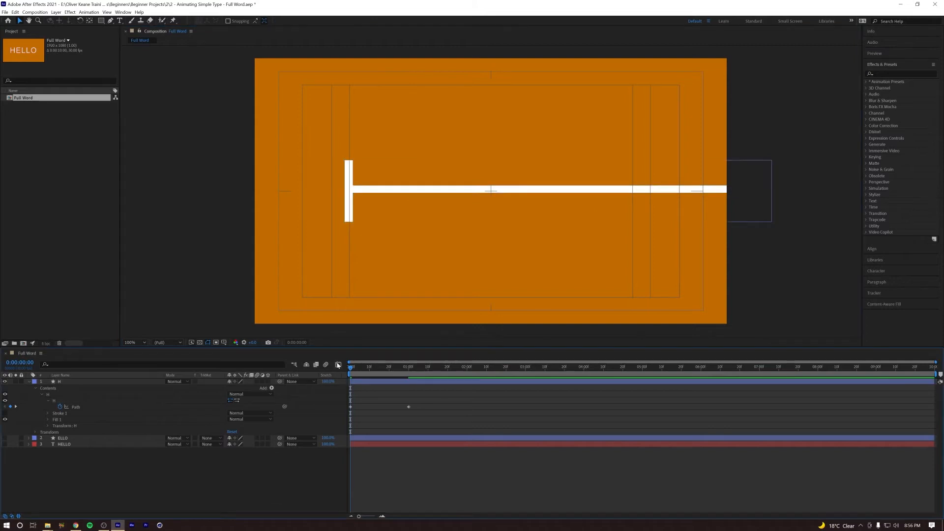
# Preview the H's stretch animation from the start of the composition
pyautogui.moveTo(380, 372)
pyautogui.mouseDown()
pyautogui.moveTo(410, 372)
pyautogui.moveTo(320, 372)
pyautogui.mouseUp()
pyautogui.press('space')
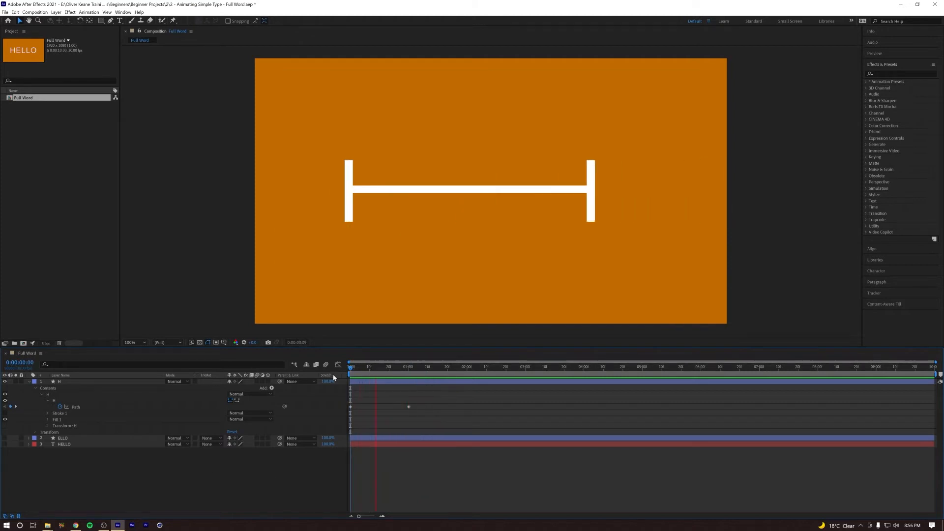
pyautogui.press('space')
# Try easing only the H's Path keyframe at 1 second, preview it, and undo the easing
pyautogui.click(408, 407)
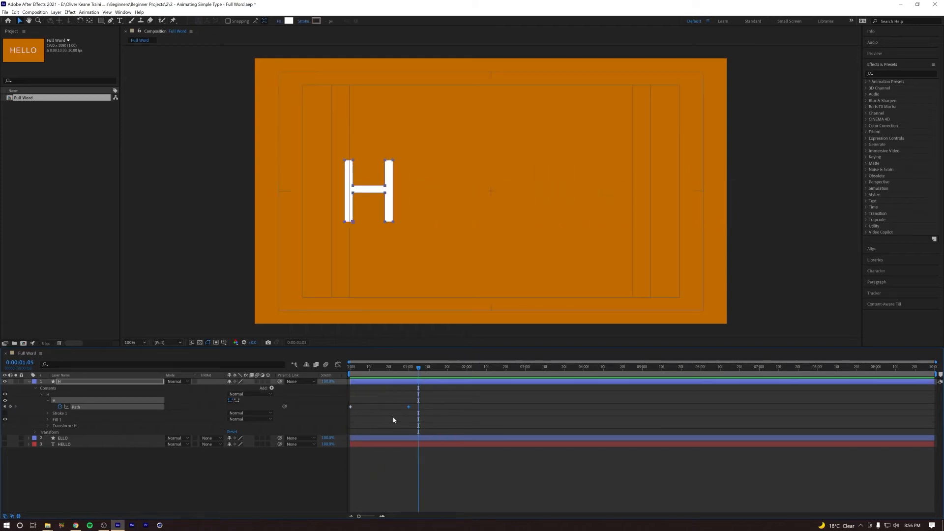
pyautogui.rightClick(411, 412)
pyautogui.moveTo(433, 489)
pyautogui.click(517, 453)
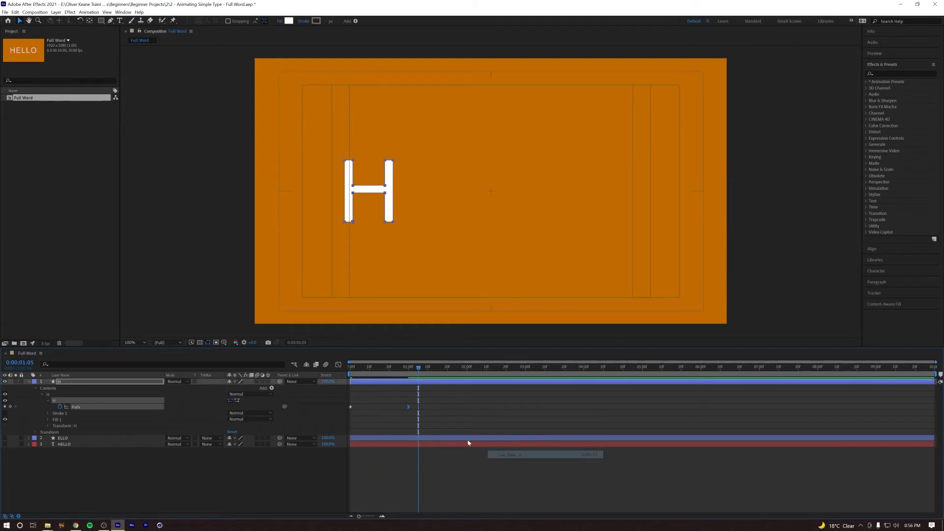
pyautogui.moveTo(408, 375); pyautogui.dragTo(418, 382)
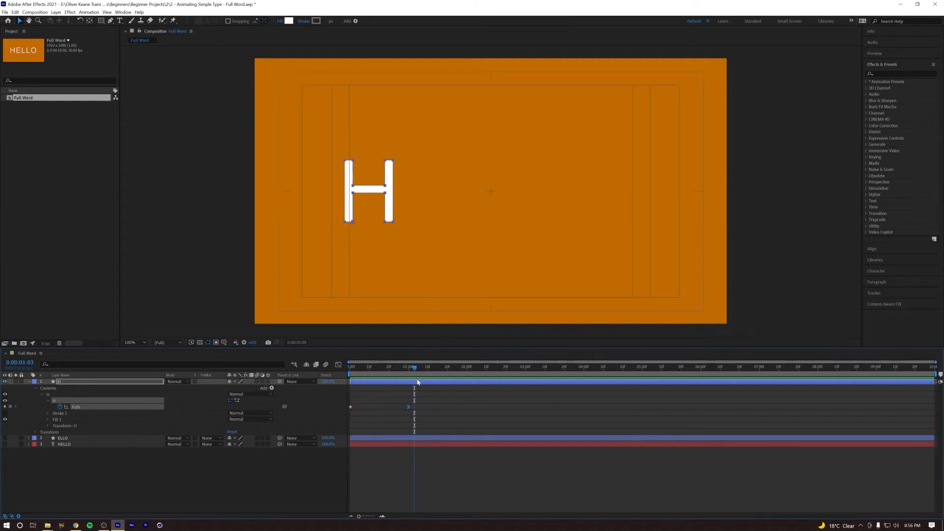
pyautogui.press('space')
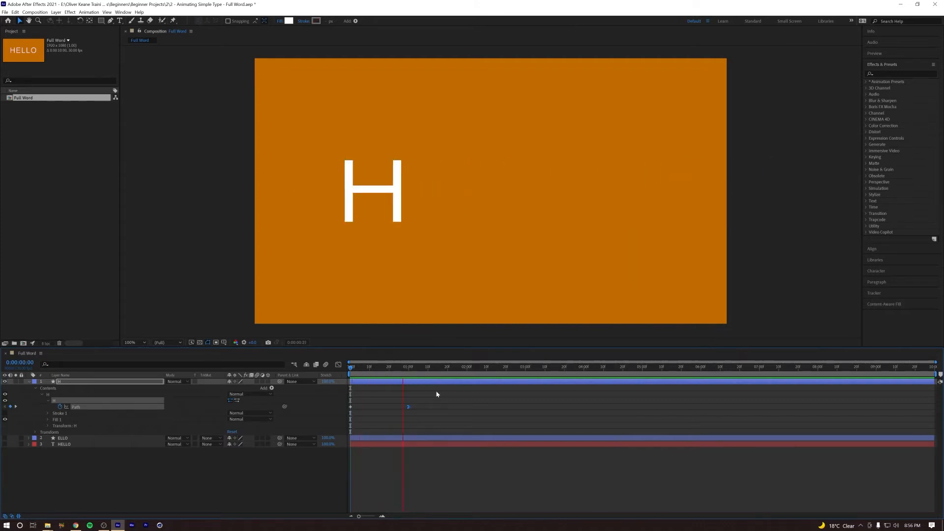
pyautogui.hotkey('ctrl', 'z')
pyautogui.press('space')
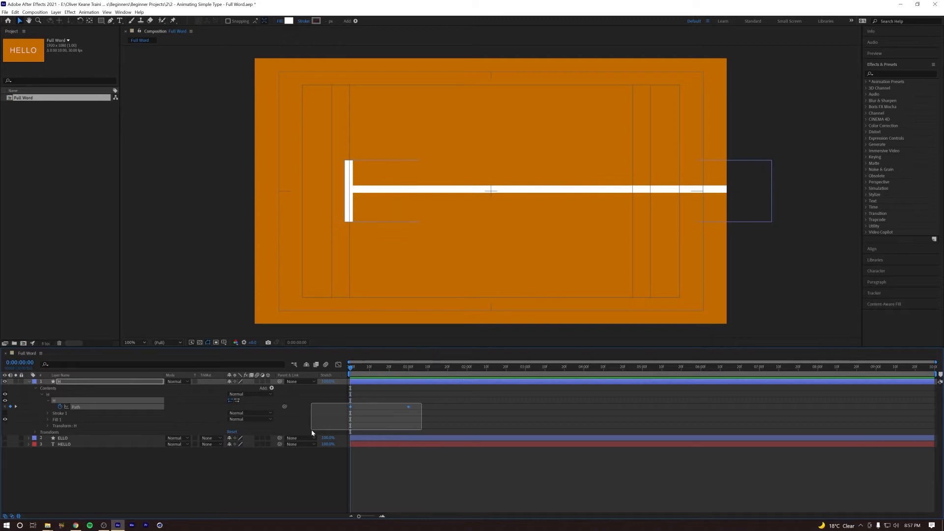
# Apply Easy Ease to both of the H's Path keyframes and preview the motion from the start
pyautogui.rightClick(351, 408)
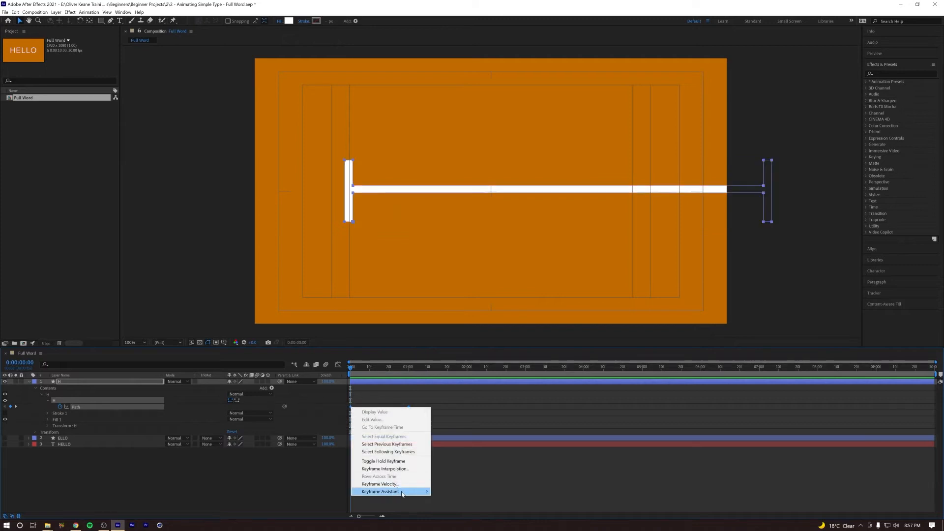
pyautogui.moveTo(405, 493)
pyautogui.click(462, 447)
pyautogui.press('space')
pyautogui.press('space')
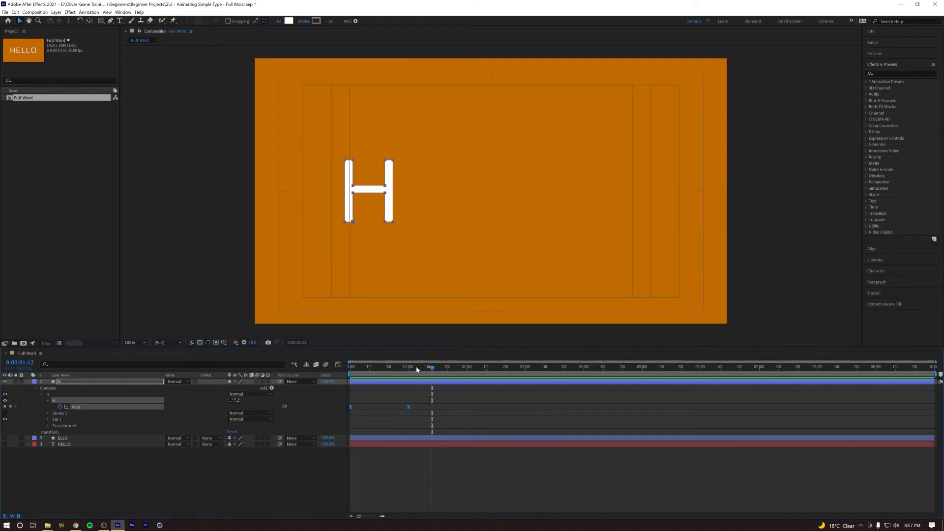
pyautogui.moveTo(416, 368); pyautogui.dragTo(272, 385)
pyautogui.press('space')
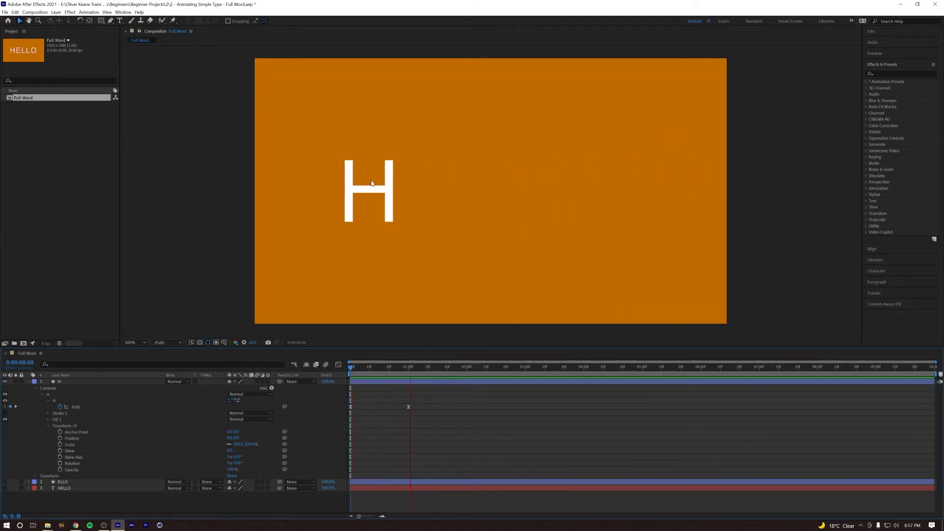
pyautogui.press('space')
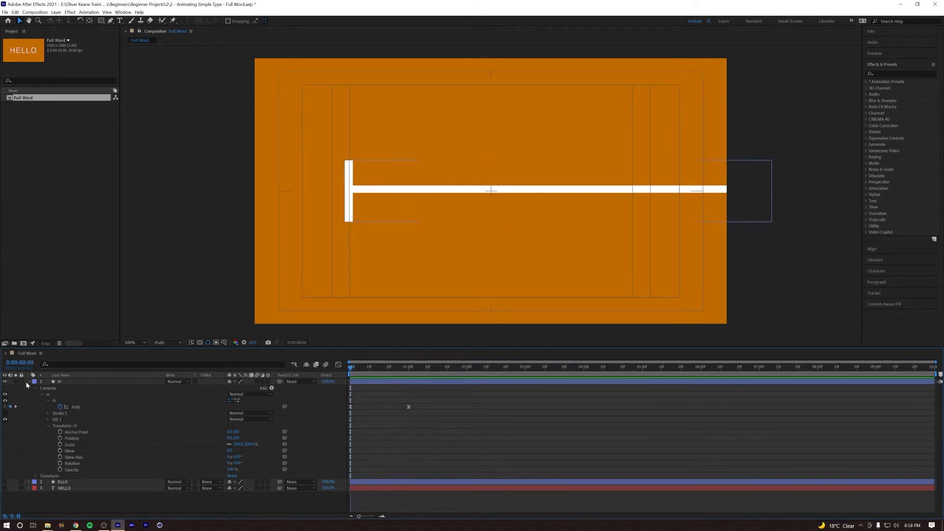
# Collapse the H layer's properties, show the ELLO layer alongside it, and scrub the opening frames
pyautogui.click(27, 383)
pyautogui.click(29, 388)
pyautogui.click(5, 388)
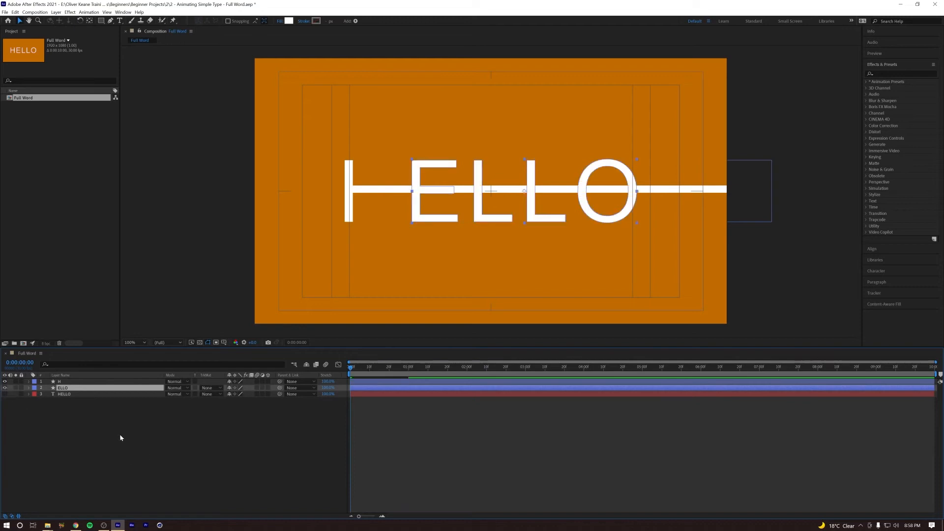
pyautogui.click(116, 403)
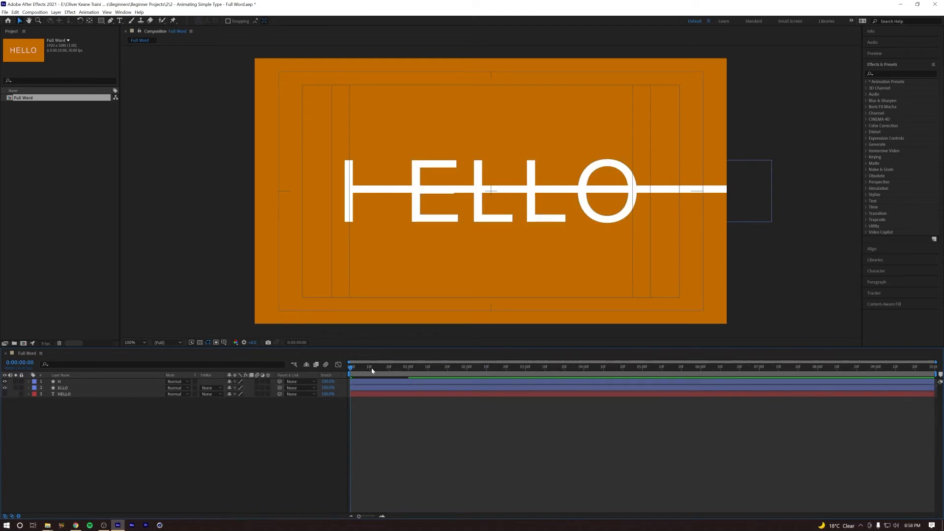
pyautogui.click(49, 388)
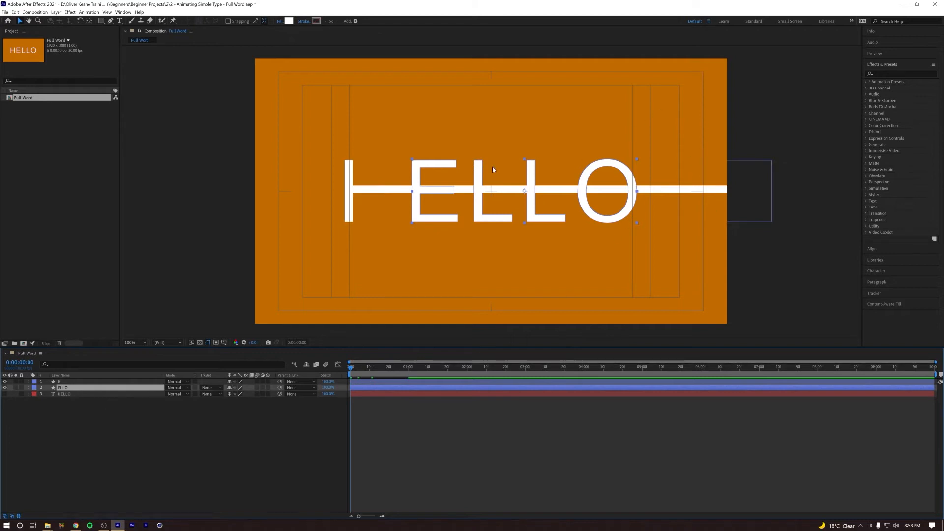
pyautogui.moveTo(352, 367); pyautogui.dragTo(338, 372)
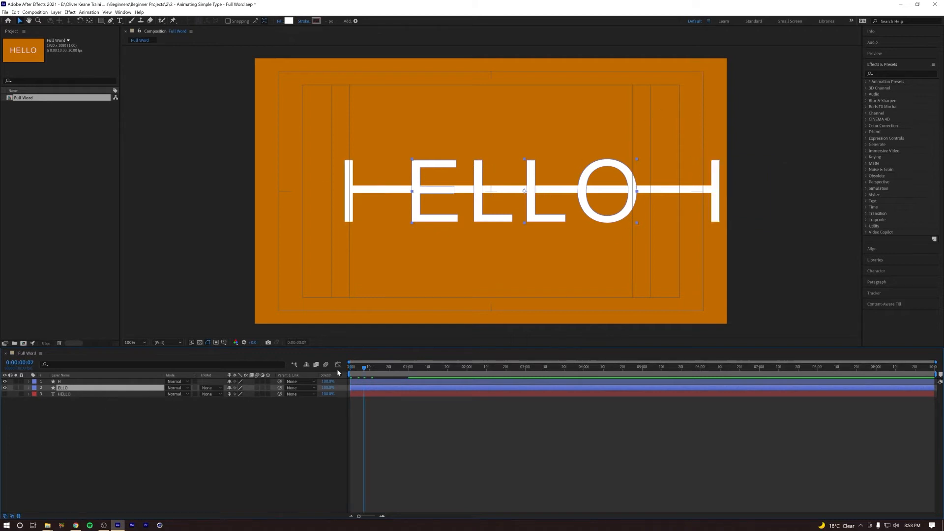
# Pre-compose the ELLO layer under the name ELLO and turn on Collapse Transformations for it
pyautogui.rightClick(60, 389)
pyautogui.click(109, 350)
pyautogui.moveTo(502, 201); pyautogui.dragTo(753, 201)
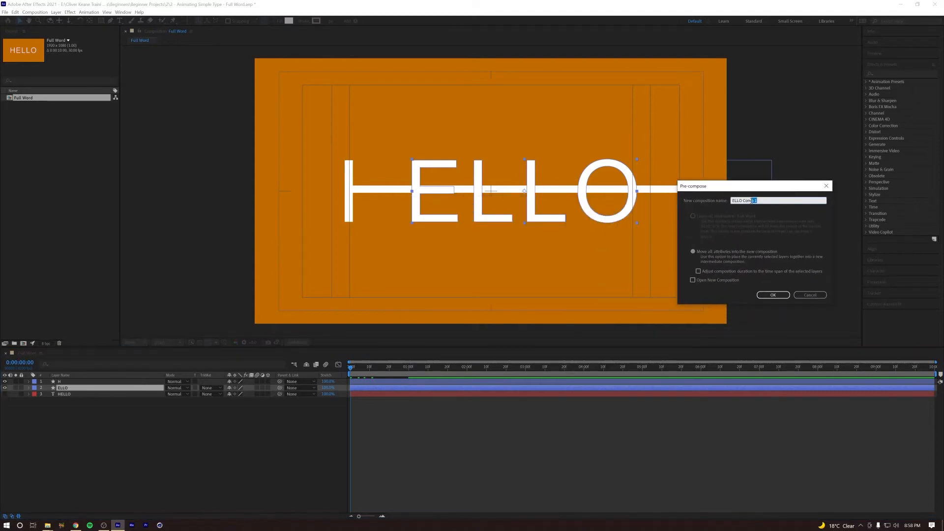
pyautogui.press('BackSpace')
pyautogui.click(773, 295)
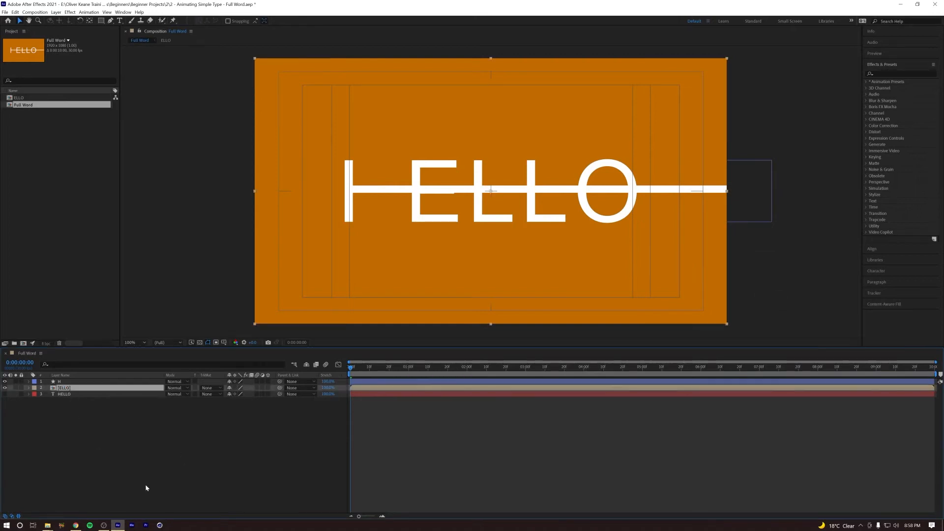
pyautogui.click(234, 388)
pyautogui.click(236, 409)
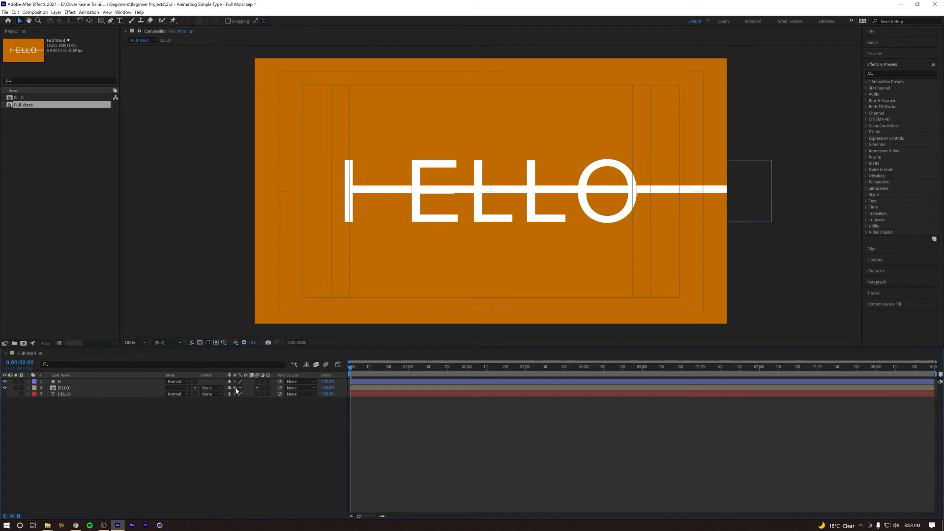
# Add a full-frame rectangular mask to the ELLO layer and change the mask colour to purple
pyautogui.click(69, 390)
pyautogui.press('space')
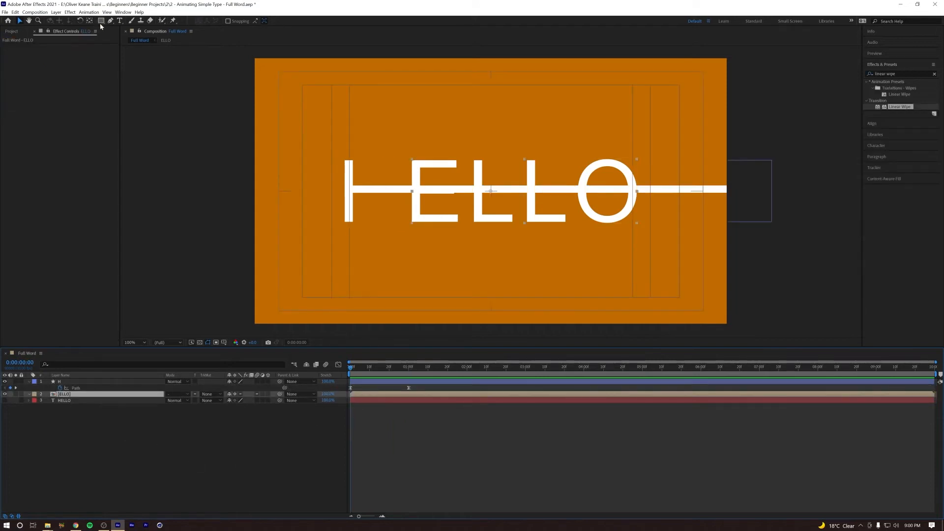
pyautogui.doubleClick(102, 21)
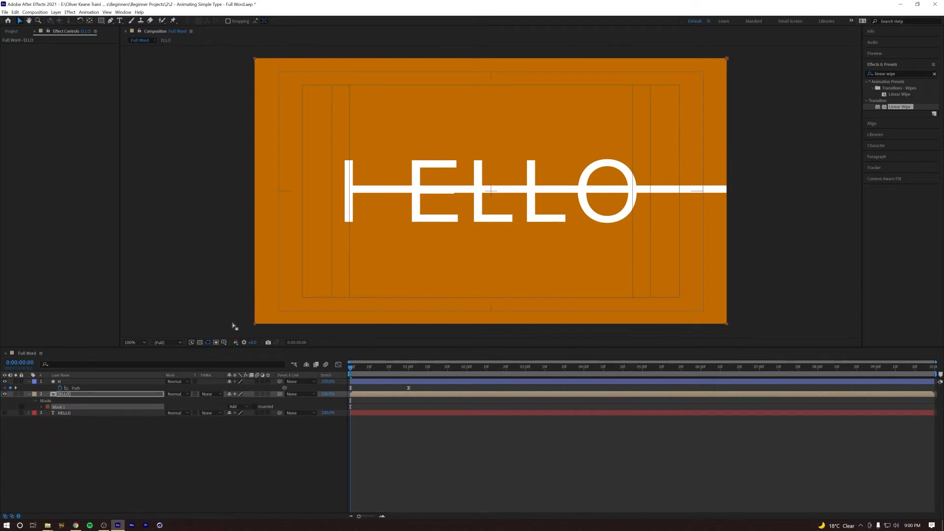
pyautogui.click(47, 407)
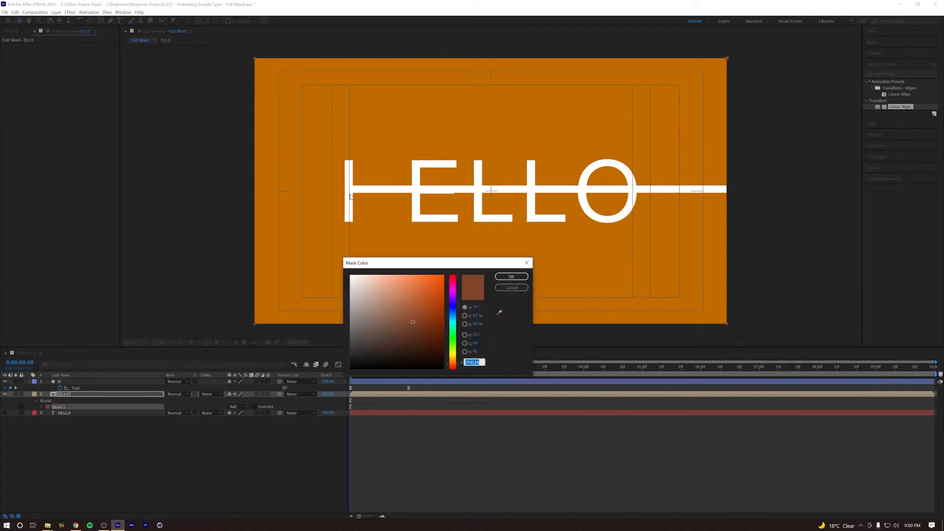
pyautogui.click(451, 305)
pyautogui.click(512, 276)
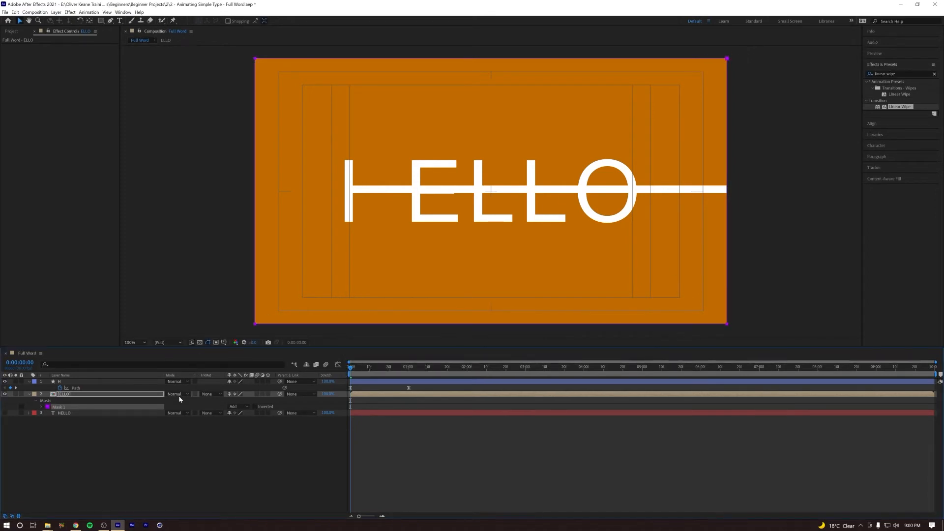
# Expand the ELLO layer's mask and set a Mask Path keyframe at 0 seconds
pyautogui.click(41, 408)
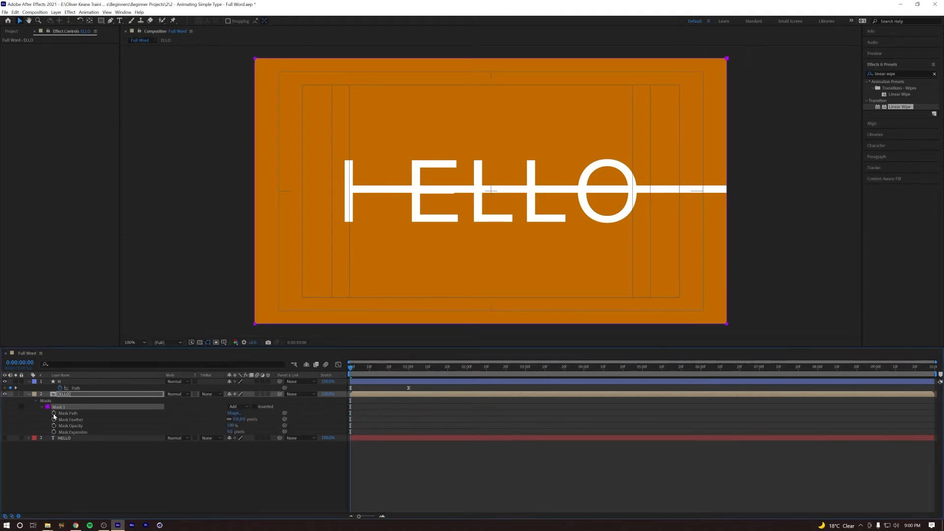
pyautogui.click(54, 414)
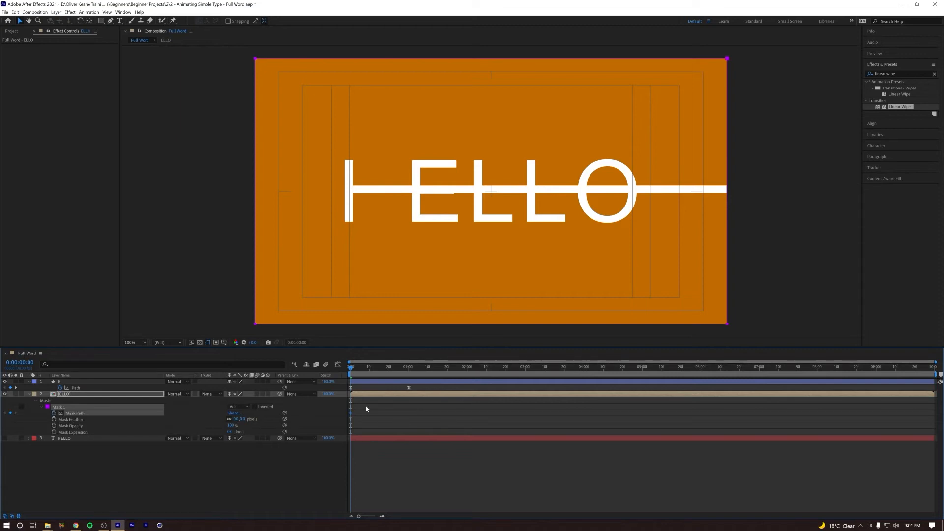
# Move the ELLO Mask Path keyframe to 1 second and, at 0 seconds, pull the mask's left edge right past the O to hide ELLO
pyautogui.press('k')
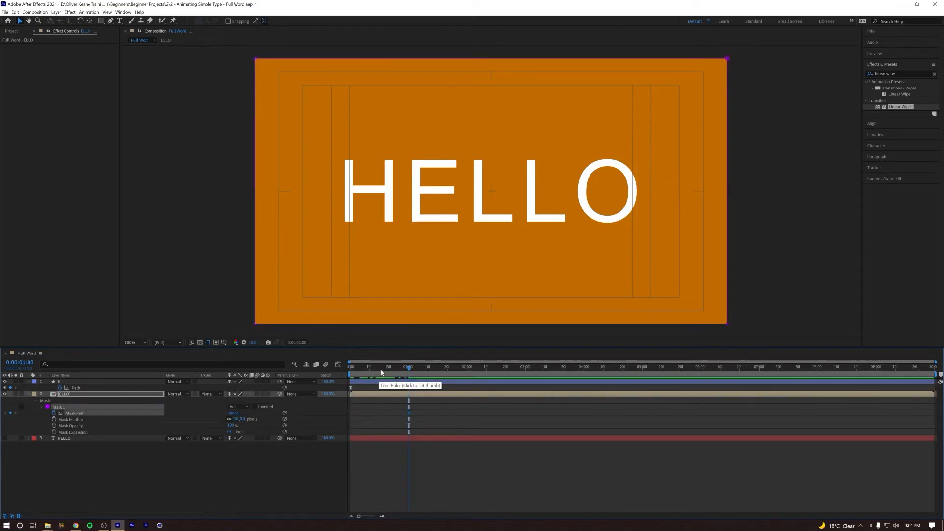
pyautogui.press('j')
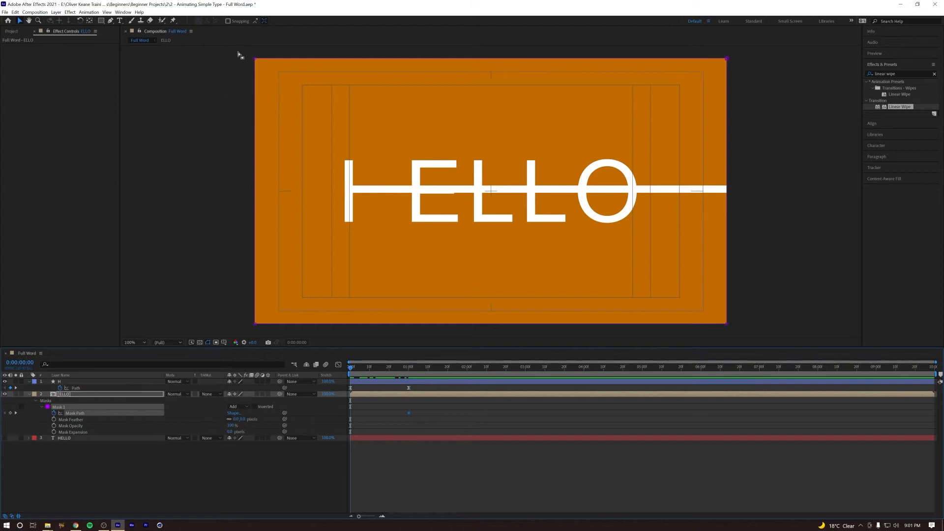
pyautogui.moveTo(231, 53); pyautogui.dragTo(268, 338)
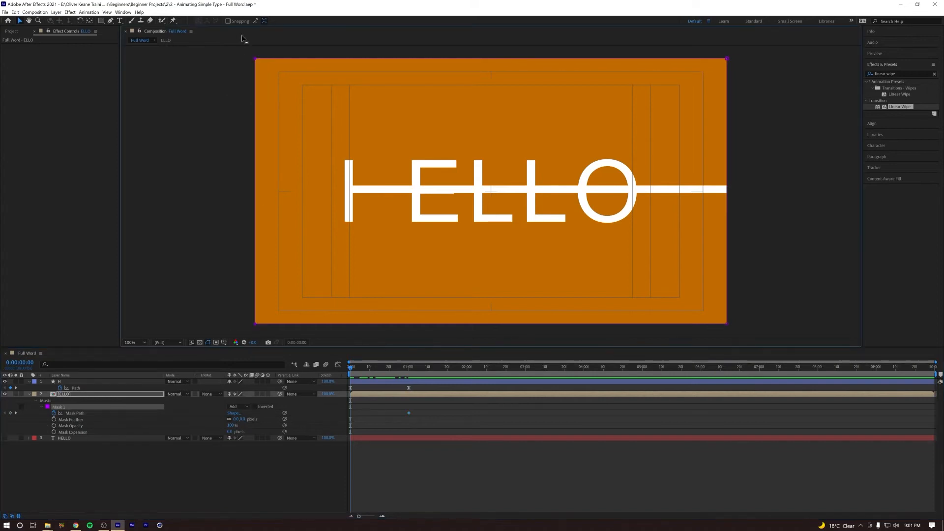
pyautogui.moveTo(255, 60); pyautogui.dragTo(294, 61)
pyautogui.moveTo(406, 323); pyautogui.dragTo(690, 307)
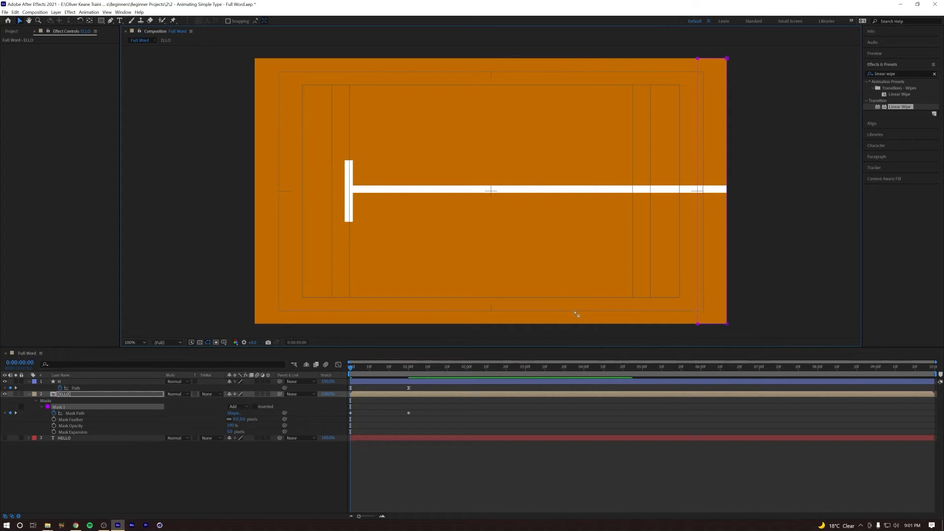
# Shift both ELLO Mask Path keyframes about 8 frames later to bring the reveal closer to the H's sliding stem
pyautogui.moveTo(353, 369)
pyautogui.mouseDown()
pyautogui.moveTo(396, 372)
pyautogui.moveTo(355, 376)
pyautogui.mouseUp()
pyautogui.moveTo(423, 409); pyautogui.dragTo(344, 426)
pyautogui.moveTo(350, 414); pyautogui.dragTo(369, 413)
pyautogui.hotkey('ctrl', 'z')
pyautogui.moveTo(354, 367); pyautogui.dragTo(377, 368)
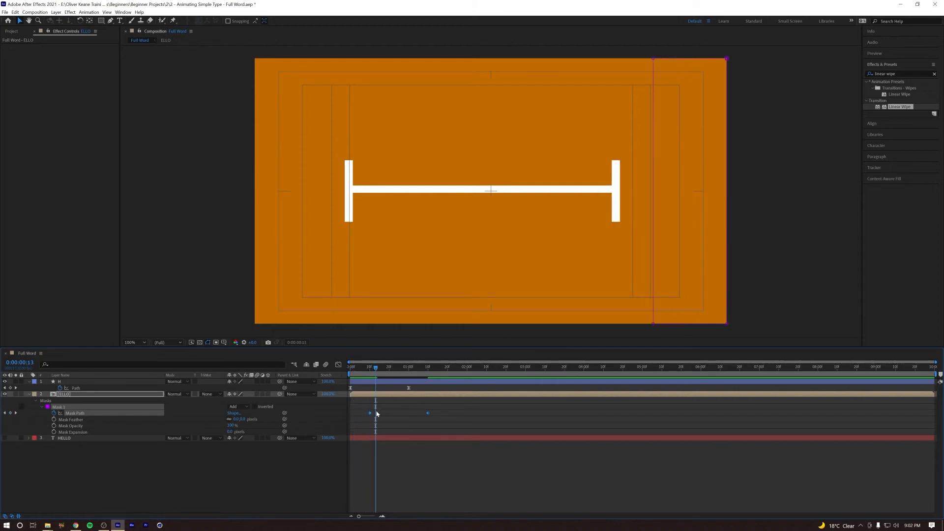
pyautogui.moveTo(370, 415); pyautogui.dragTo(368, 423)
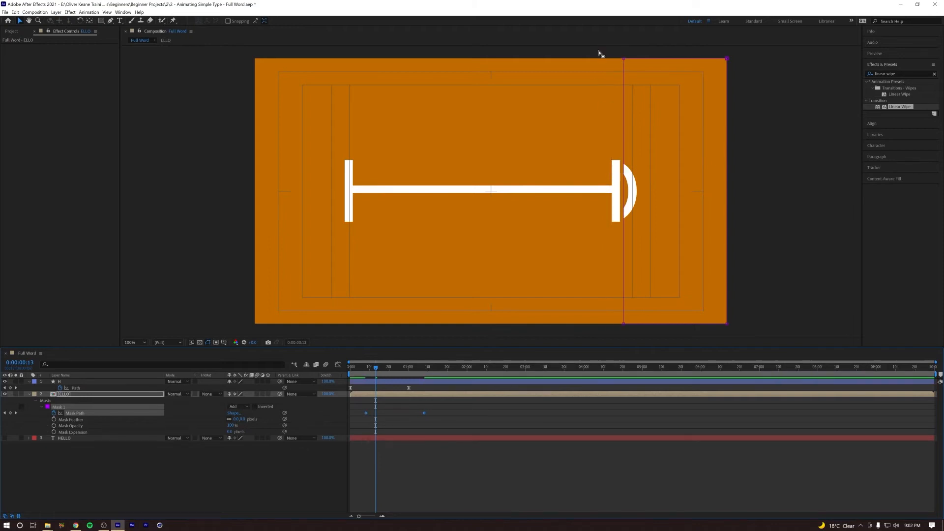
# Align the ELLO mask's left edge with the H's moving stem at frames 13 and 14
pyautogui.moveTo(608, 56); pyautogui.dragTo(618, 325)
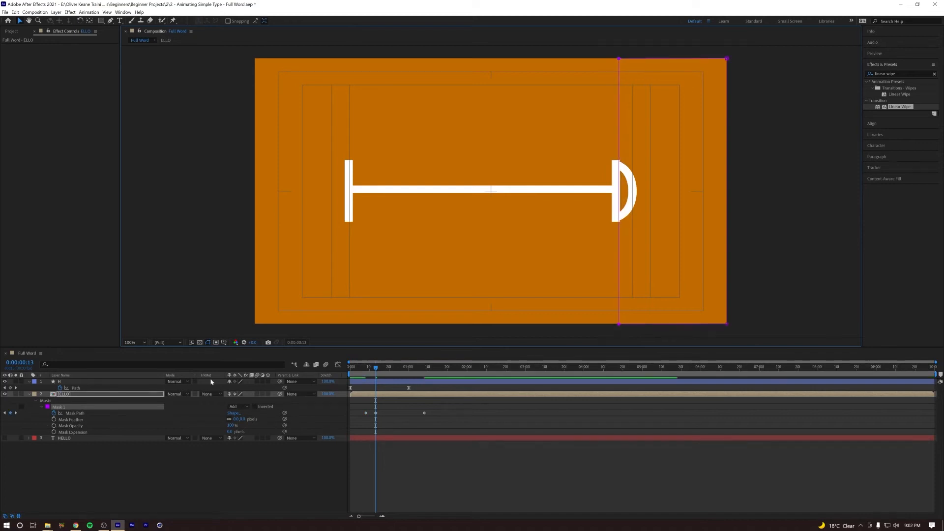
pyautogui.click(372, 369)
pyautogui.moveTo(372, 369); pyautogui.dragTo(378, 369)
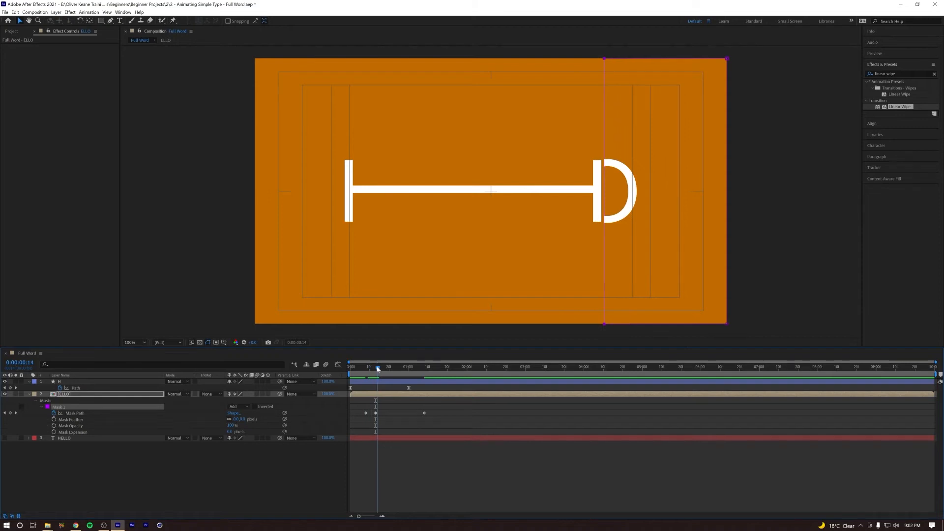
pyautogui.moveTo(605, 59); pyautogui.dragTo(600, 59)
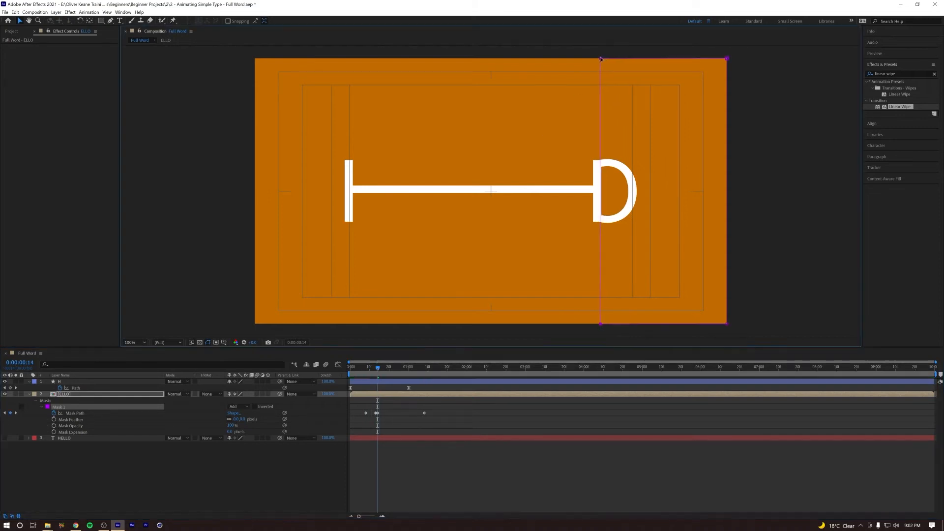
# Move the last ELLO Mask Path keyframe earlier to just after 1 second and check the reveal timing
pyautogui.click(382, 368)
pyautogui.moveTo(382, 368); pyautogui.dragTo(387, 368)
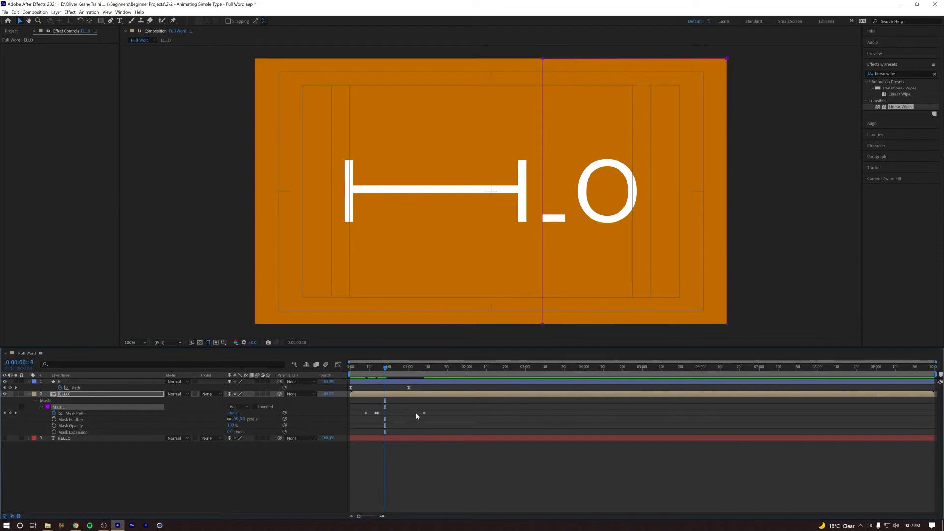
pyautogui.moveTo(425, 413); pyautogui.dragTo(414, 414)
pyautogui.press('space')
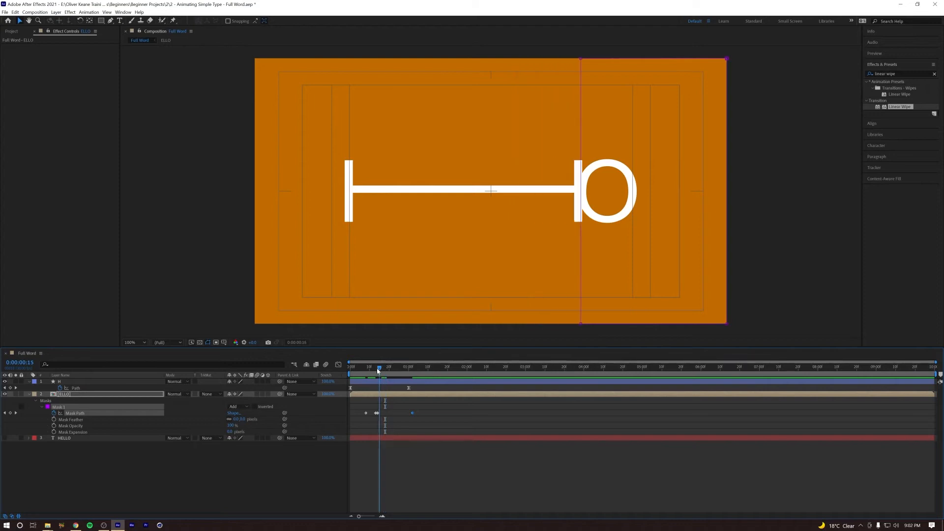
pyautogui.moveTo(420, 371); pyautogui.dragTo(392, 369)
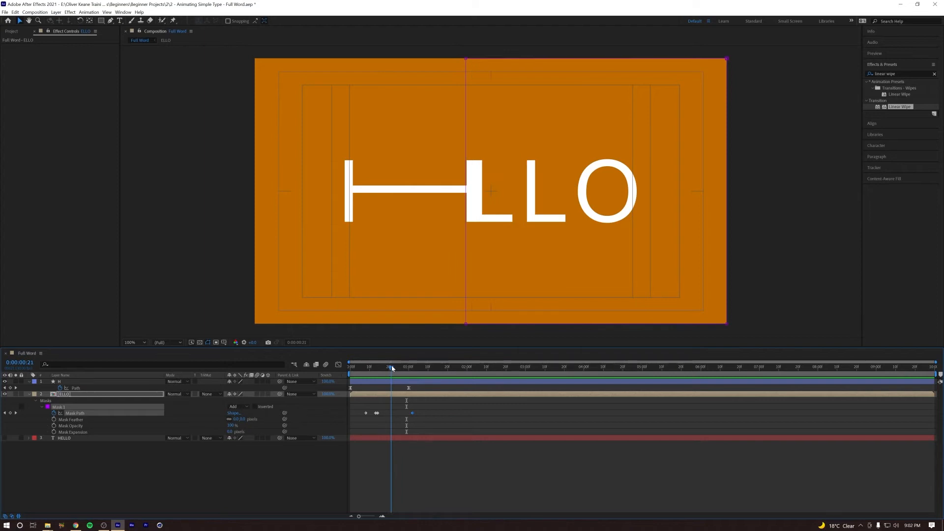
# Align the ELLO mask's left edge with the H's moving stem at frames 21 and 23 and just after
pyautogui.moveTo(460, 55); pyautogui.dragTo(472, 326)
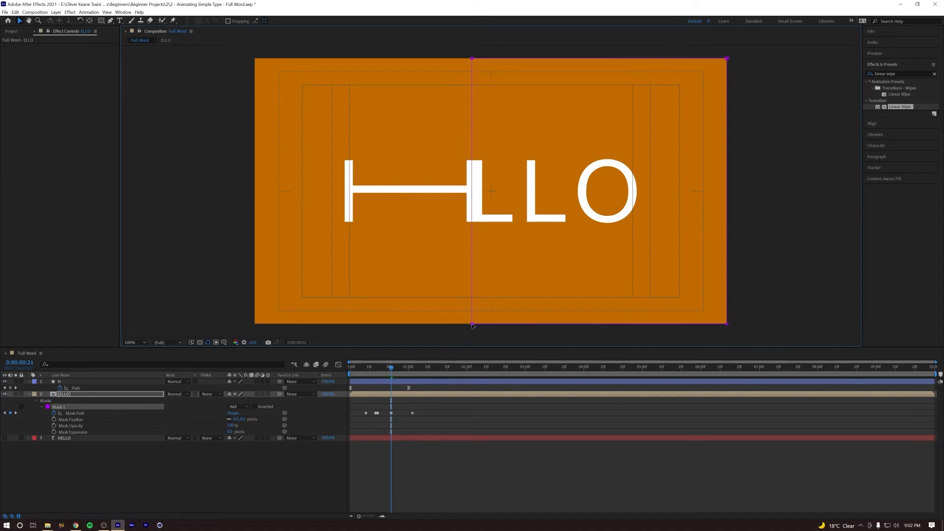
pyautogui.click(395, 369)
pyautogui.moveTo(434, 60); pyautogui.dragTo(441, 60)
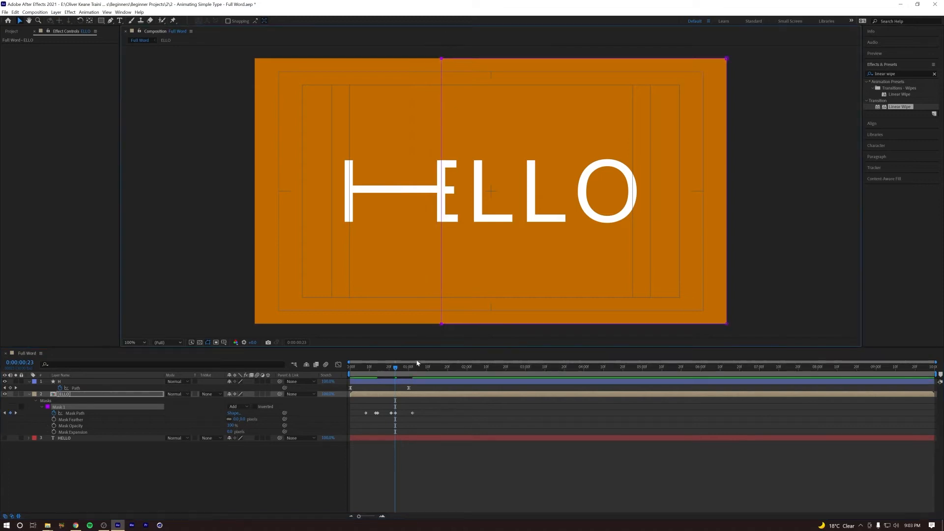
pyautogui.moveTo(396, 366); pyautogui.dragTo(398, 369)
pyautogui.click(421, 60)
pyautogui.moveTo(418, 56)
pyautogui.mouseDown()
pyautogui.moveTo(407, 310)
pyautogui.moveTo(441, 337)
pyautogui.moveTo(420, 324)
pyautogui.moveTo(430, 295)
pyautogui.moveTo(430, 47)
pyautogui.moveTo(428, 58)
pyautogui.mouseUp()
pyautogui.click(401, 367)
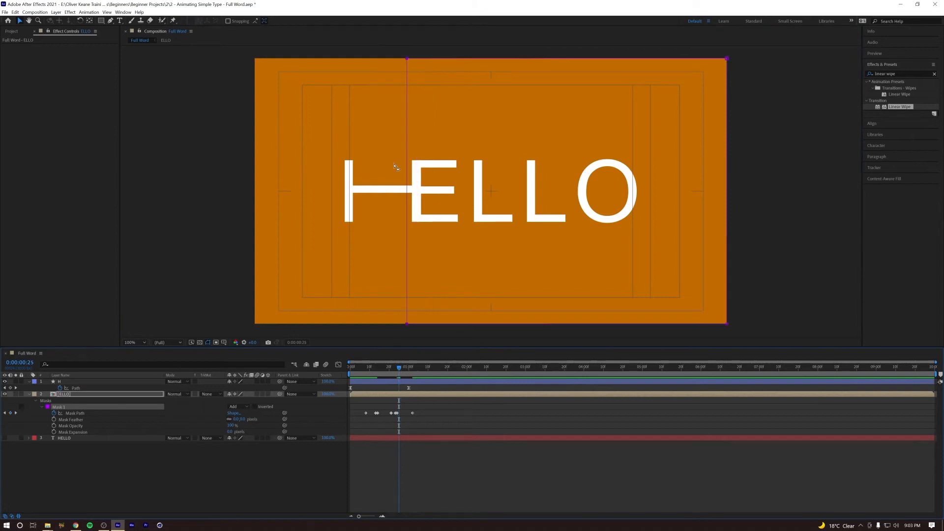
# Play the HELLO reveal from the start and check how the mask follows the H's stem
pyautogui.moveTo(400, 369); pyautogui.dragTo(322, 366)
pyautogui.press('space')
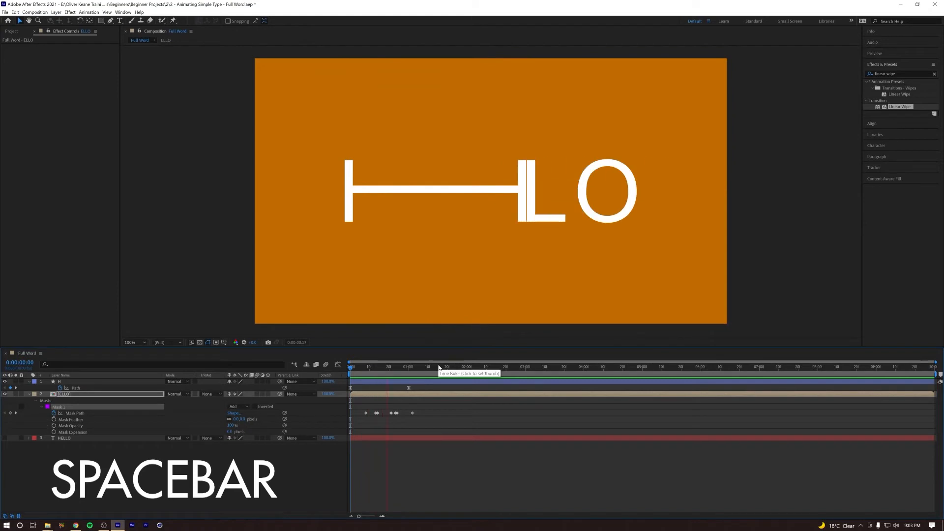
pyautogui.press('space')
pyautogui.moveTo(401, 370); pyautogui.dragTo(389, 371)
pyautogui.press('space')
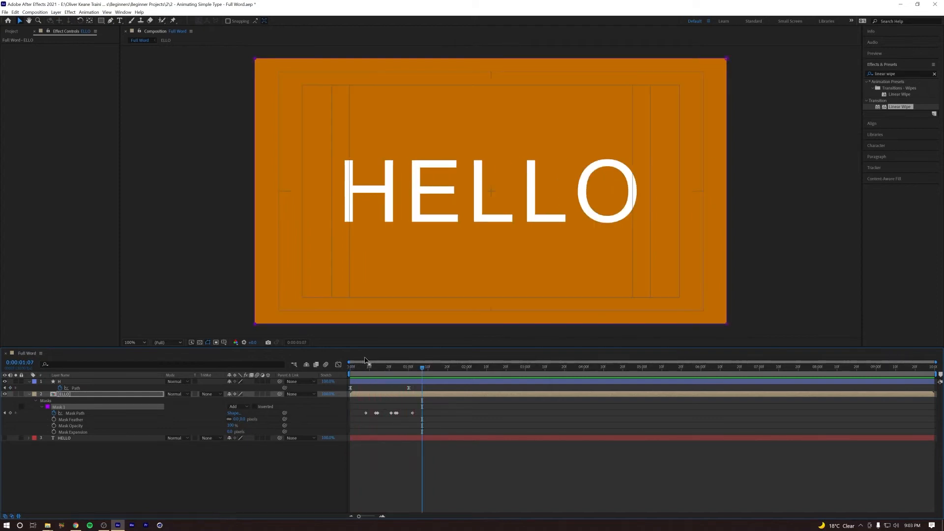
pyautogui.press('space')
pyautogui.click(197, 498)
pyautogui.press('space')
pyautogui.press('space')
pyautogui.press('pageup')
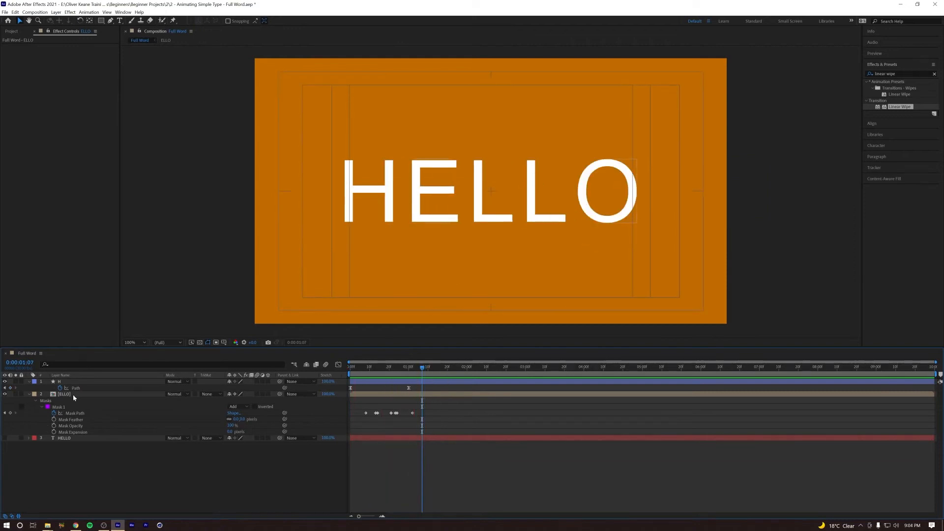
# Open the ELLO pre-comp, return to 0 seconds, and expand the ELLO shape layer down to its individual letters
pyautogui.doubleClick(64, 395)
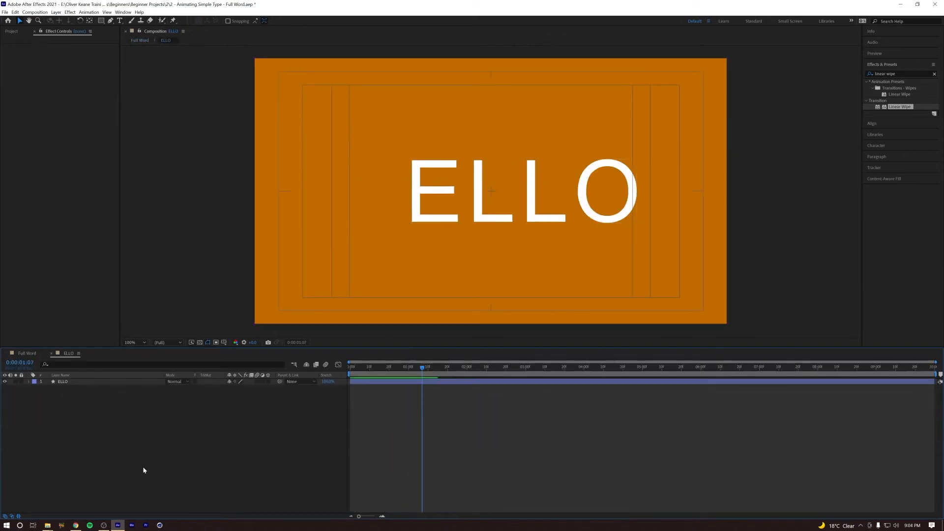
pyautogui.press('Home')
pyautogui.click(68, 382)
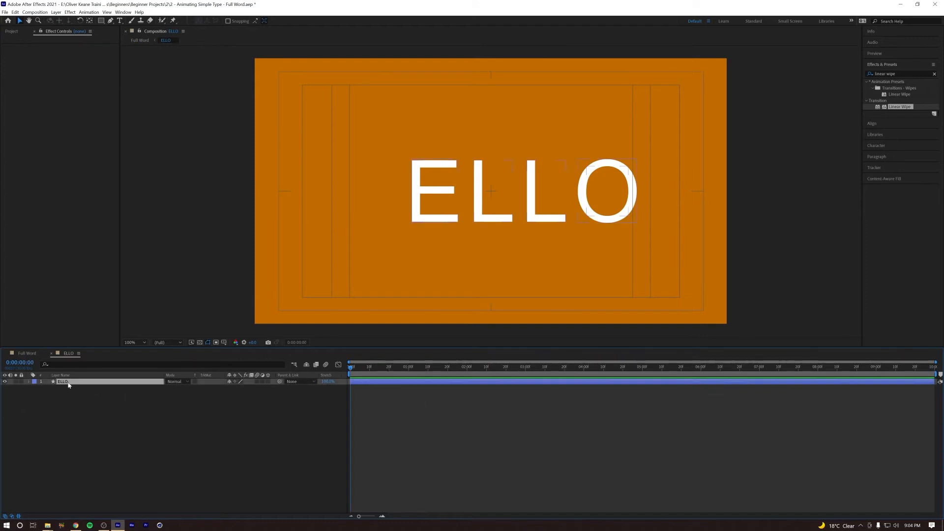
pyautogui.click(29, 382)
pyautogui.click(34, 388)
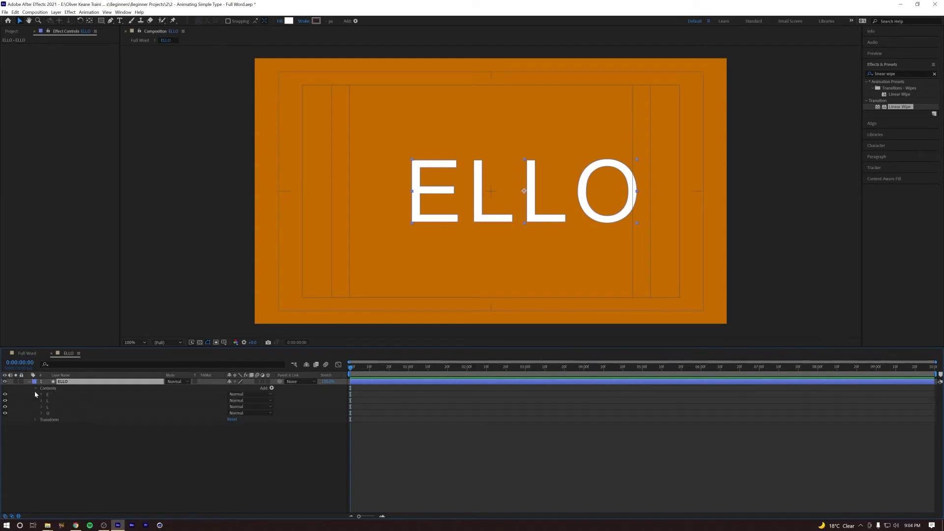
# Set a Path keyframe on the letter E's shape and move it to 1 second
pyautogui.click(49, 394)
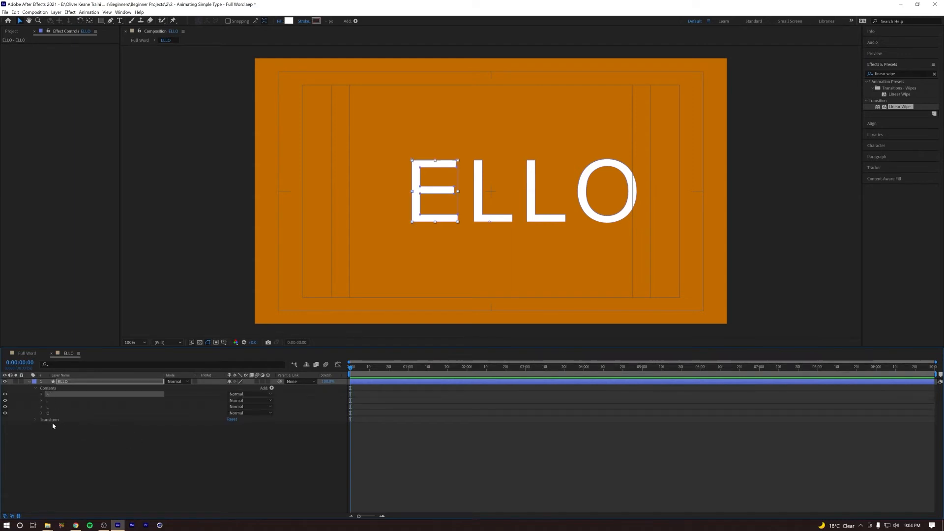
pyautogui.click(41, 394)
pyautogui.click(48, 401)
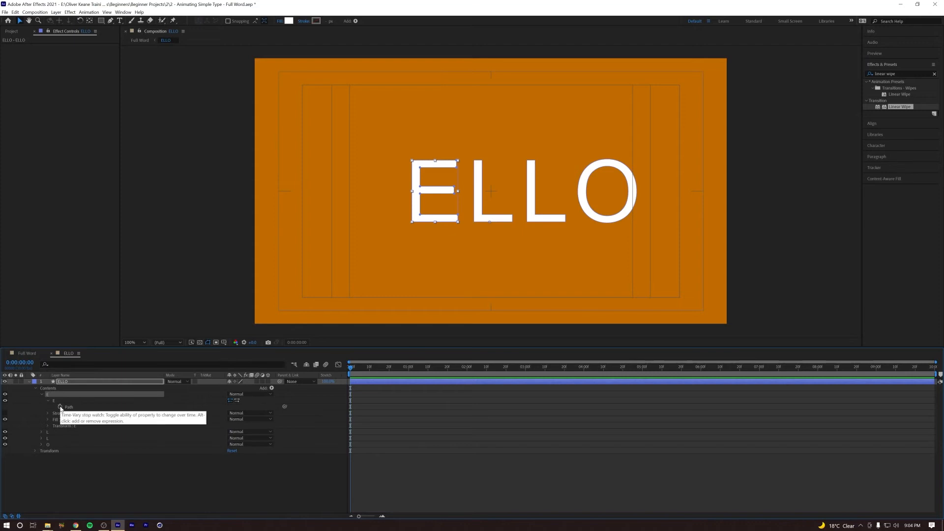
pyautogui.click(60, 408)
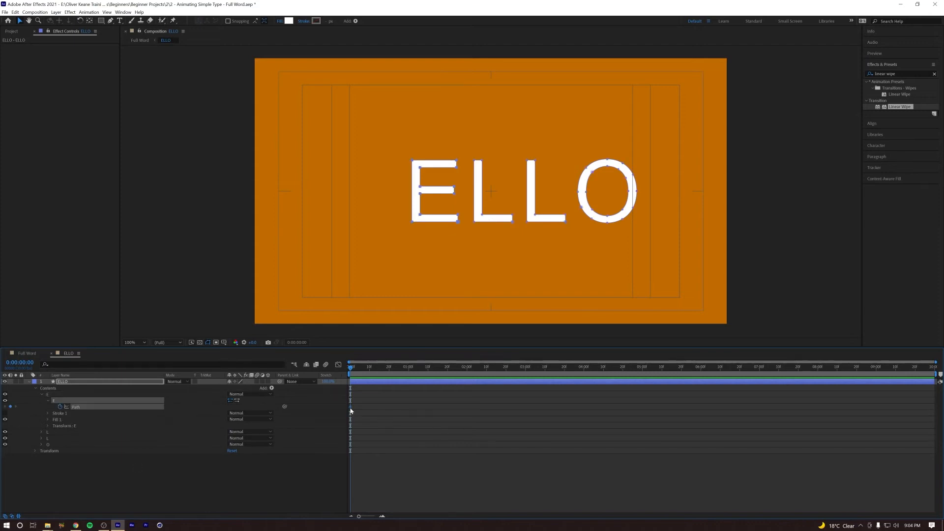
pyautogui.moveTo(353, 410); pyautogui.dragTo(408, 410)
# At 0 seconds, stretch the E's three arms horizontally to the first L's stem and preview the motion
pyautogui.click(207, 384)
pyautogui.click(449, 257)
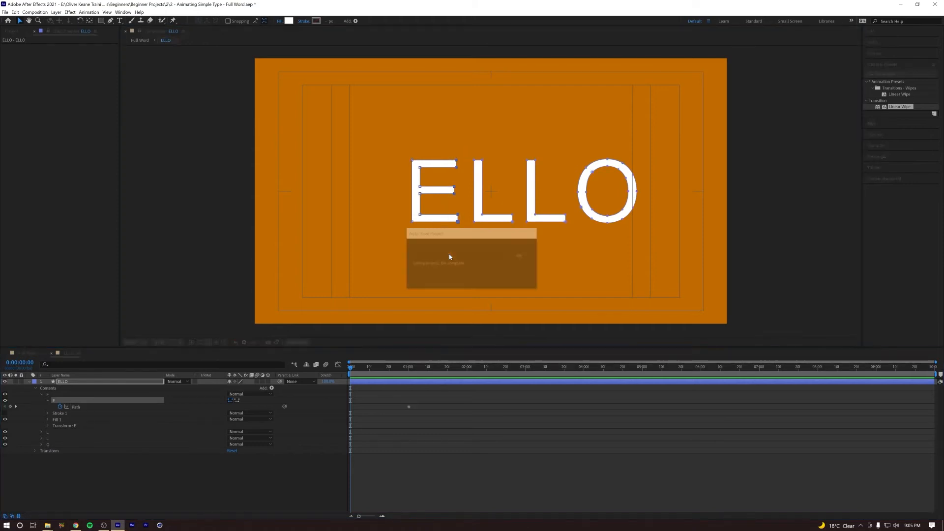
pyautogui.moveTo(455, 189); pyautogui.dragTo(479, 192)
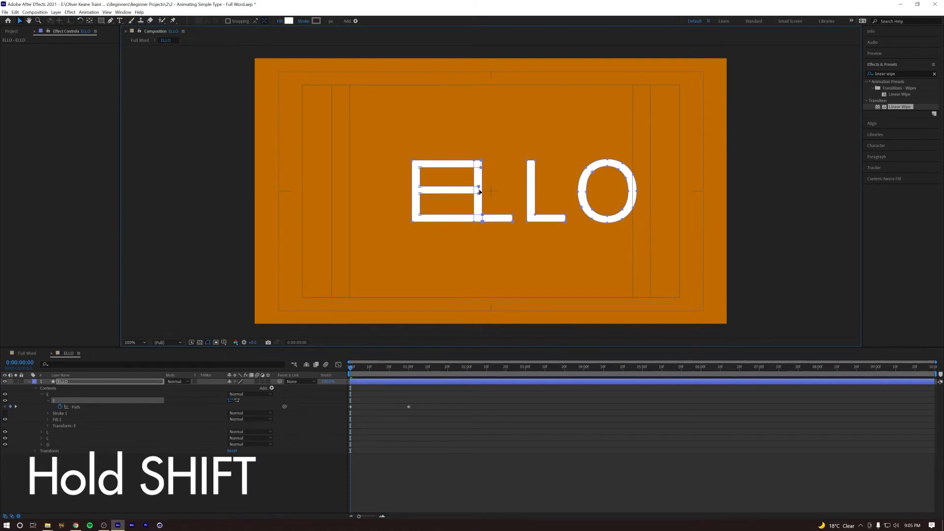
pyautogui.click(295, 474)
pyautogui.press('space')
pyautogui.press('space')
pyautogui.press('space')
pyautogui.press('space')
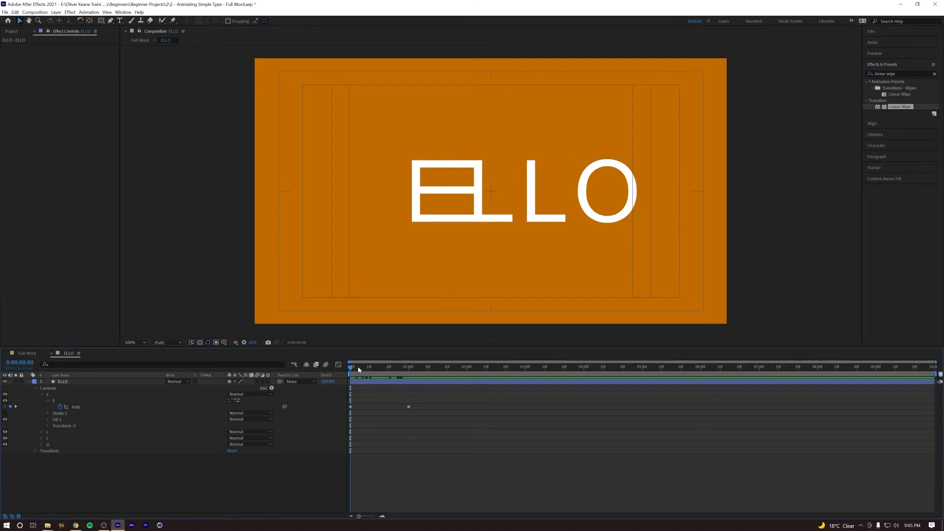
pyautogui.press('space')
pyautogui.press('space')
# Apply Easy Ease to both of the E's Path keyframes and preview the eased motion
pyautogui.moveTo(421, 406); pyautogui.dragTo(342, 420)
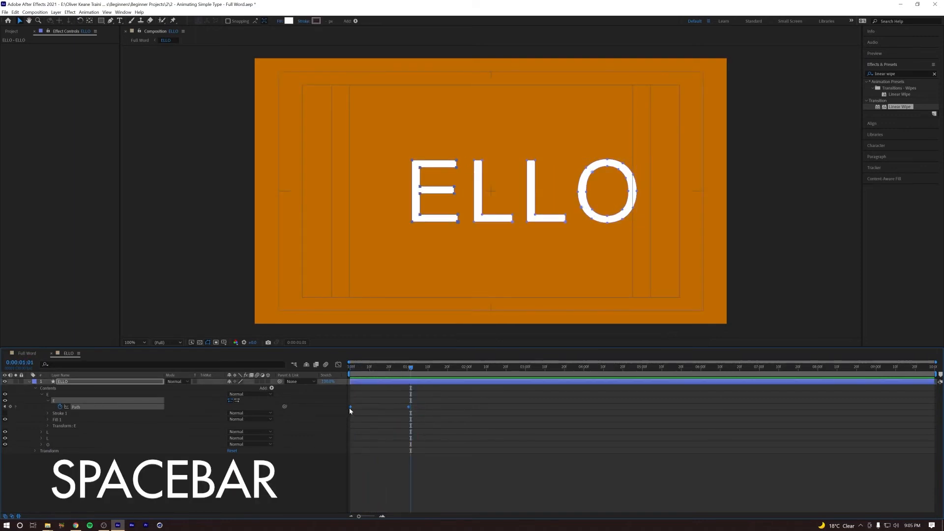
pyautogui.rightClick(350, 407)
pyautogui.moveTo(412, 492)
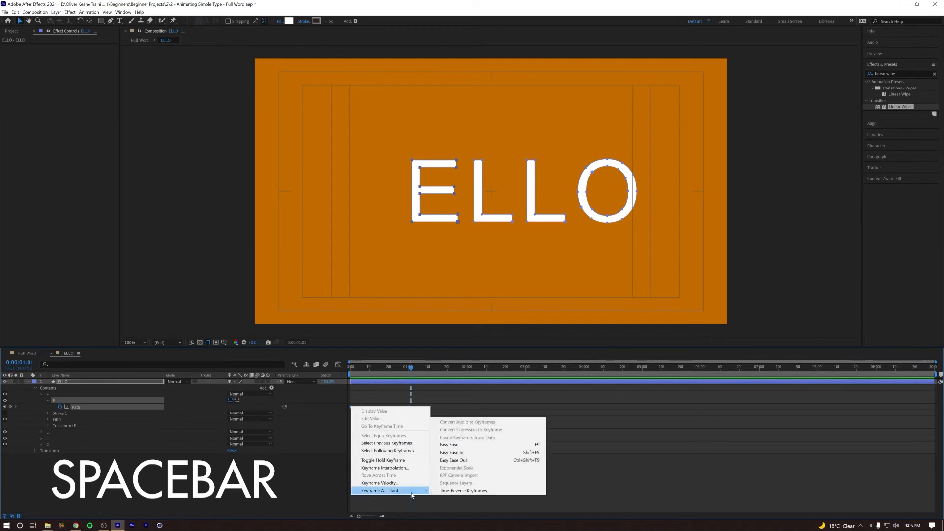
pyautogui.click(449, 445)
pyautogui.press('space')
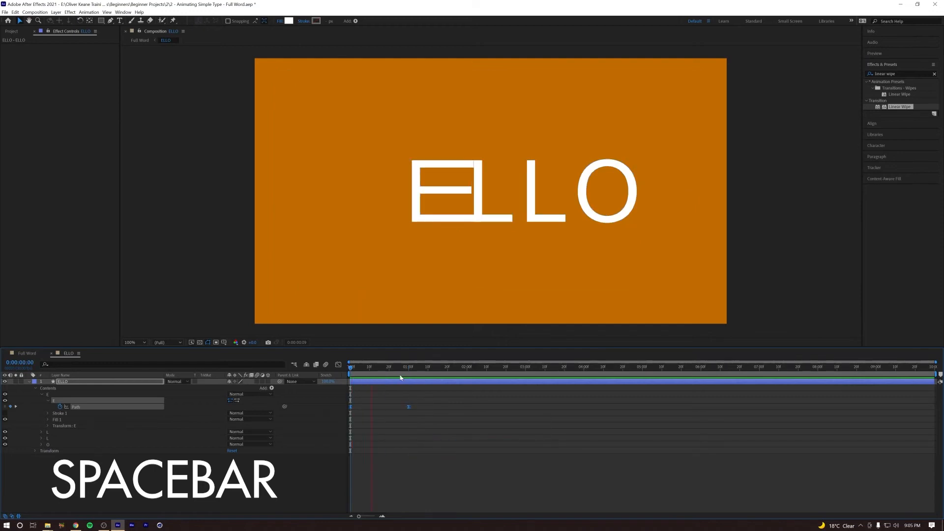
pyautogui.press('space')
# Expand the first L's shape, set a Path keyframe on it, and move the keyframe to 1 second
pyautogui.click(41, 432)
pyautogui.click(47, 439)
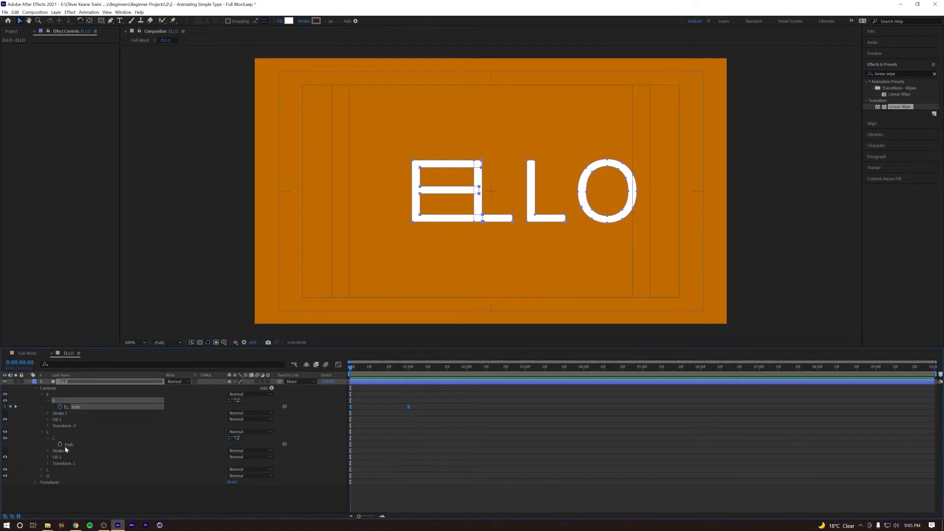
pyautogui.click(60, 444)
pyautogui.moveTo(350, 445); pyautogui.dragTo(409, 445)
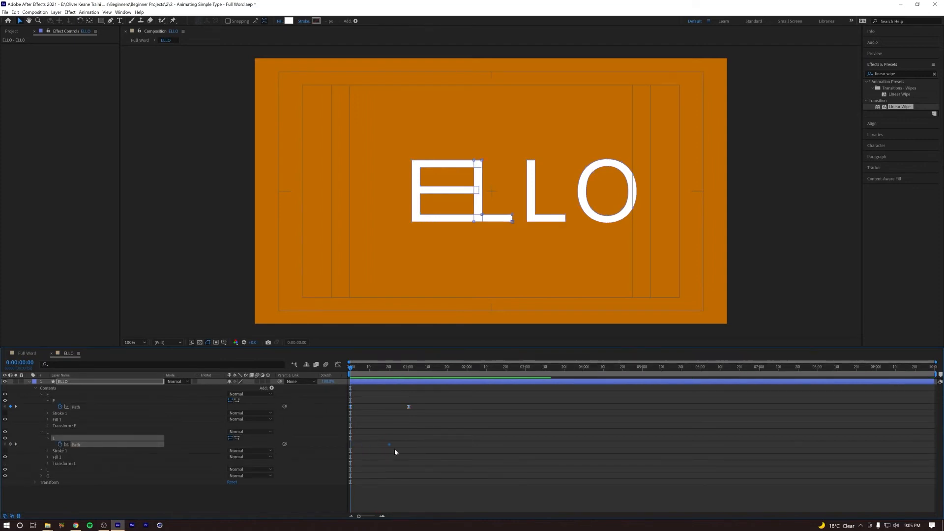
# At 0 seconds, stretch the first L's foot horizontally to the second L's stem and play the motion
pyautogui.click(517, 218)
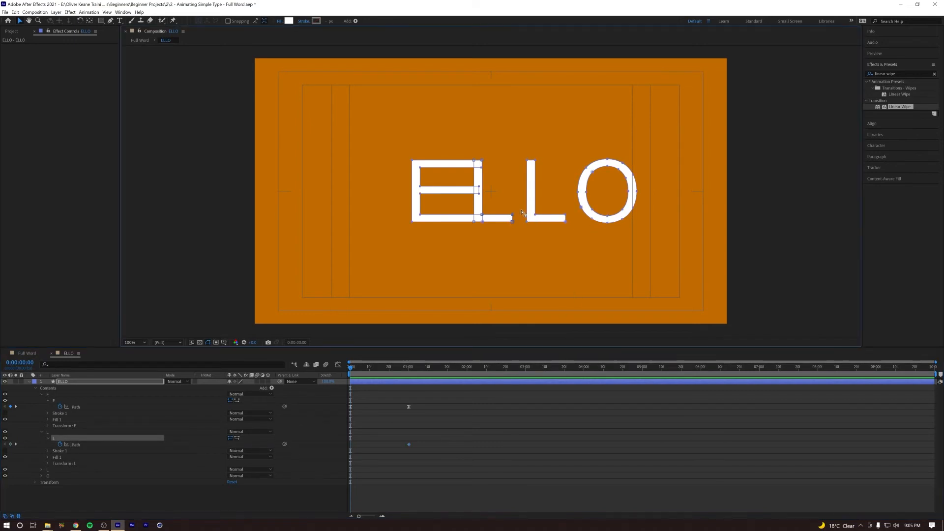
pyautogui.moveTo(511, 223); pyautogui.dragTo(533, 225)
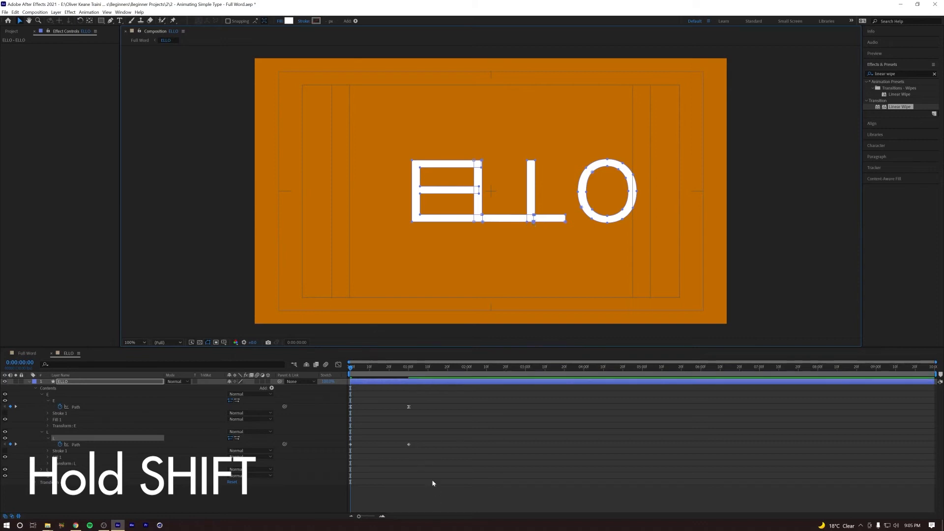
pyautogui.moveTo(426, 438); pyautogui.dragTo(350, 467)
pyautogui.press('space')
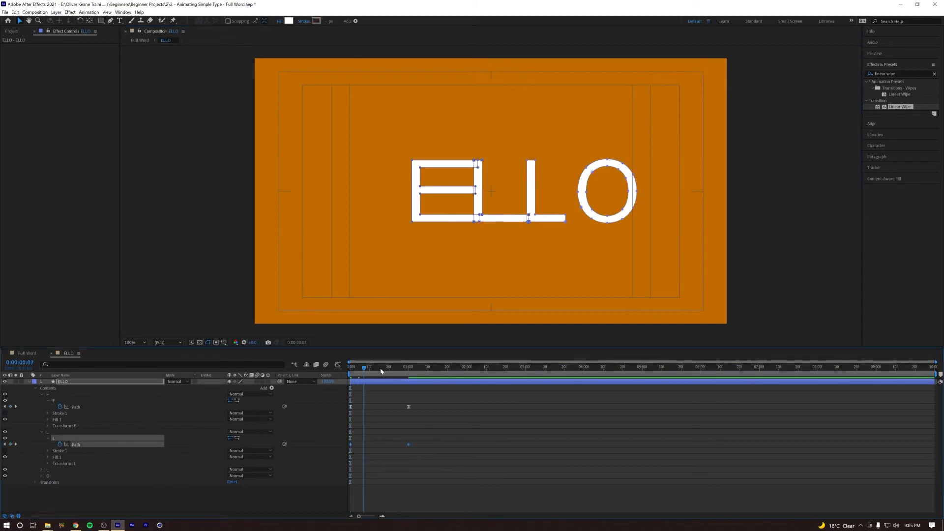
# Apply Easy Ease to both of the first L's Path keyframes
pyautogui.press('space')
pyautogui.moveTo(424, 438); pyautogui.dragTo(350, 447)
pyautogui.rightClick(350, 447)
pyautogui.moveTo(393, 440)
pyautogui.click(466, 471)
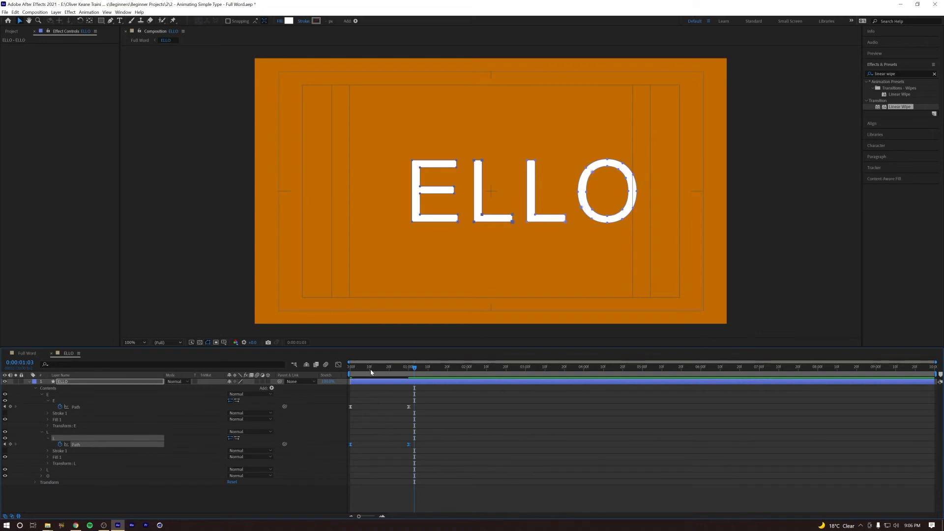
# Expand the second L's shape, set a Path keyframe on it, and move the keyframe to 1 second
pyautogui.moveTo(371, 372); pyautogui.dragTo(173, 434)
pyautogui.click(42, 470)
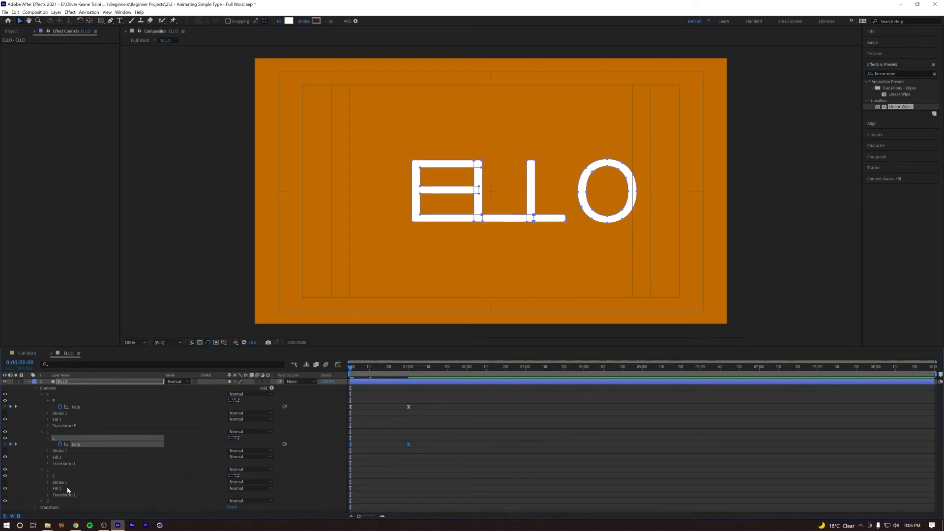
pyautogui.click(48, 476)
pyautogui.click(60, 483)
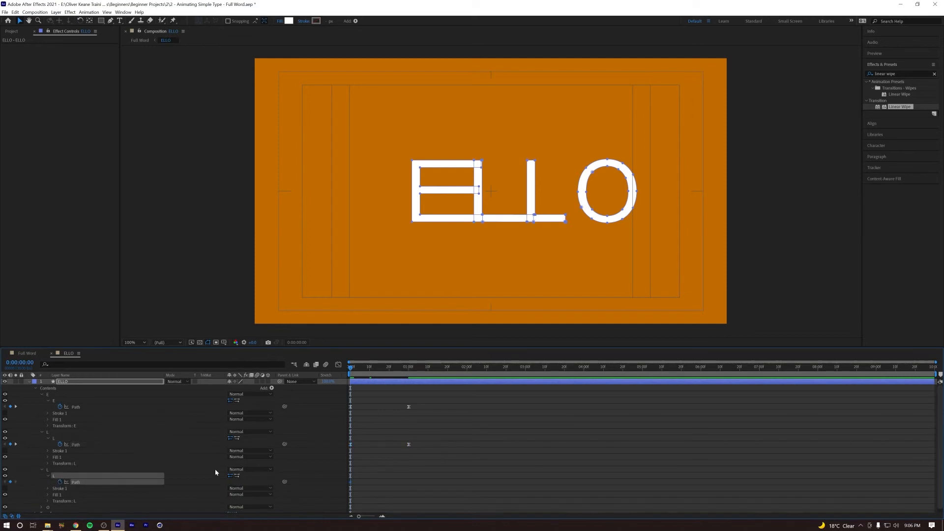
pyautogui.moveTo(366, 373); pyautogui.dragTo(409, 373)
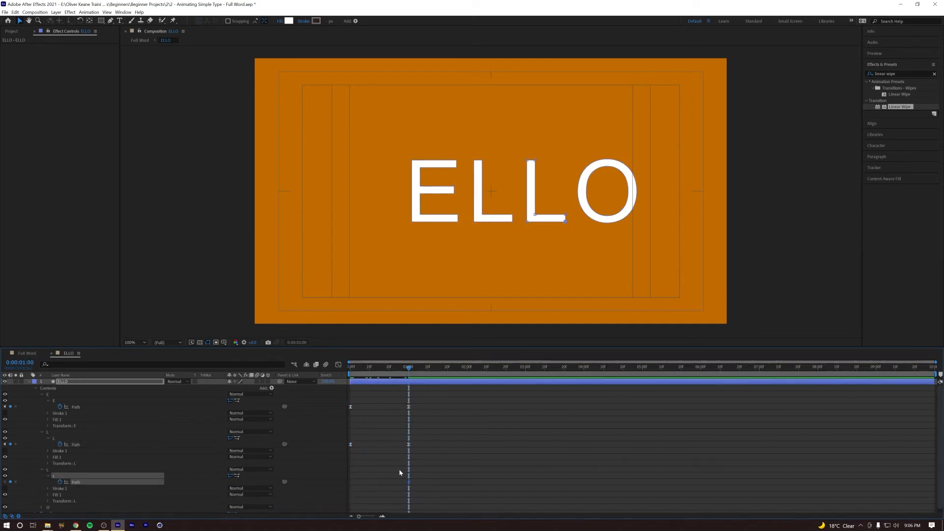
# At 0 seconds, stretch the second L's foot horizontally until it reaches the bottom of the O
pyautogui.press('Home')
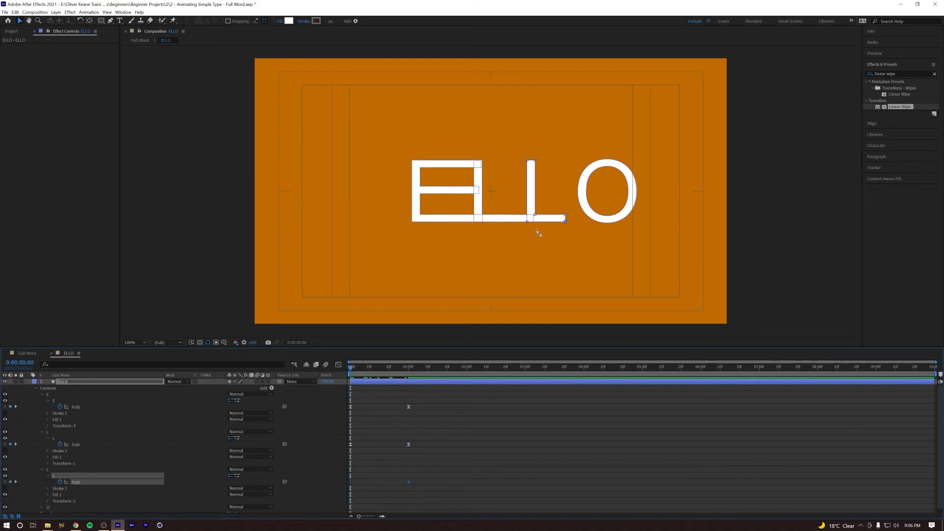
pyautogui.click(566, 217)
pyautogui.moveTo(566, 216); pyautogui.dragTo(602, 219)
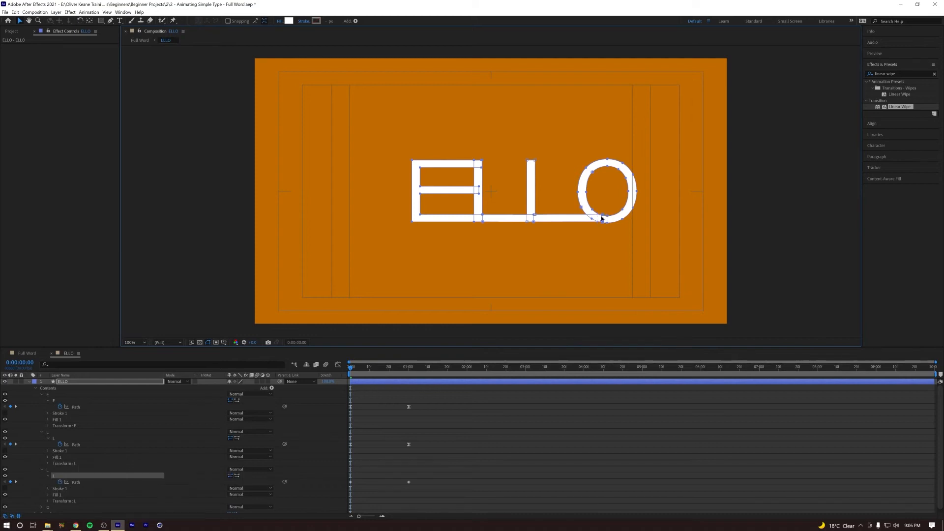
pyautogui.click(468, 468)
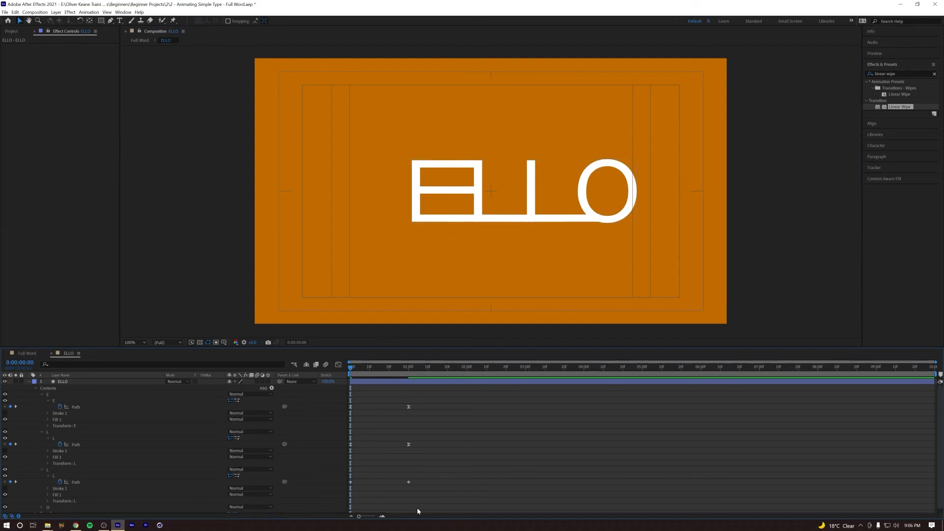
# Apply Easy Ease to both of the second L's Path keyframes and preview the eased motion
pyautogui.moveTo(438, 473); pyautogui.dragTo(347, 490)
pyautogui.rightClick(352, 484)
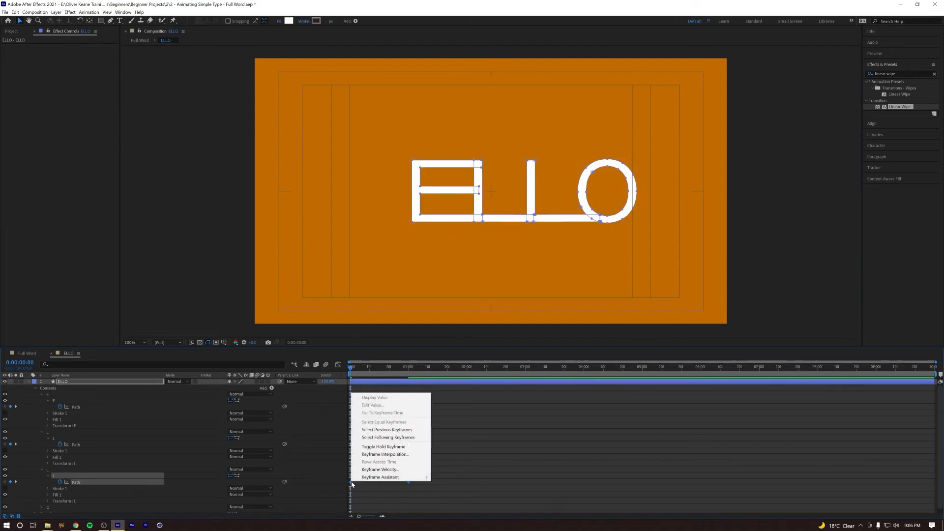
pyautogui.moveTo(383, 477)
pyautogui.click(472, 430)
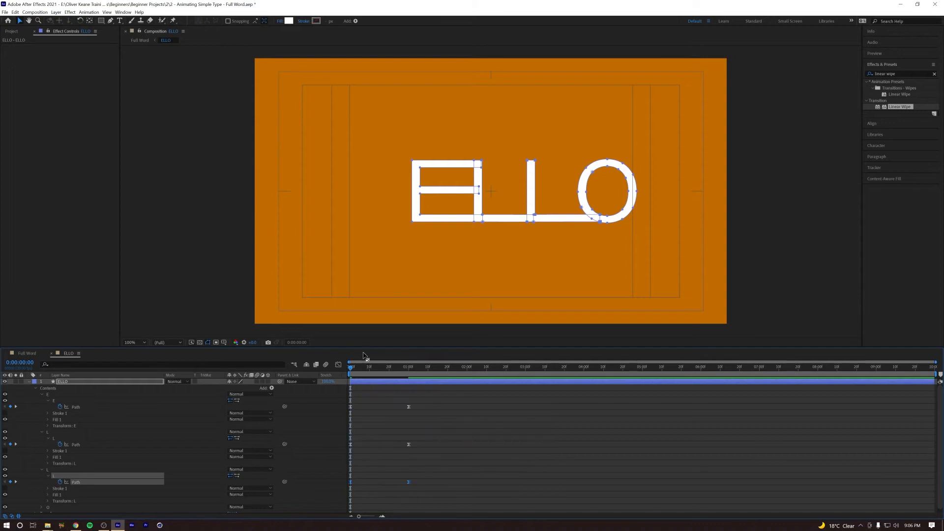
pyautogui.press('space')
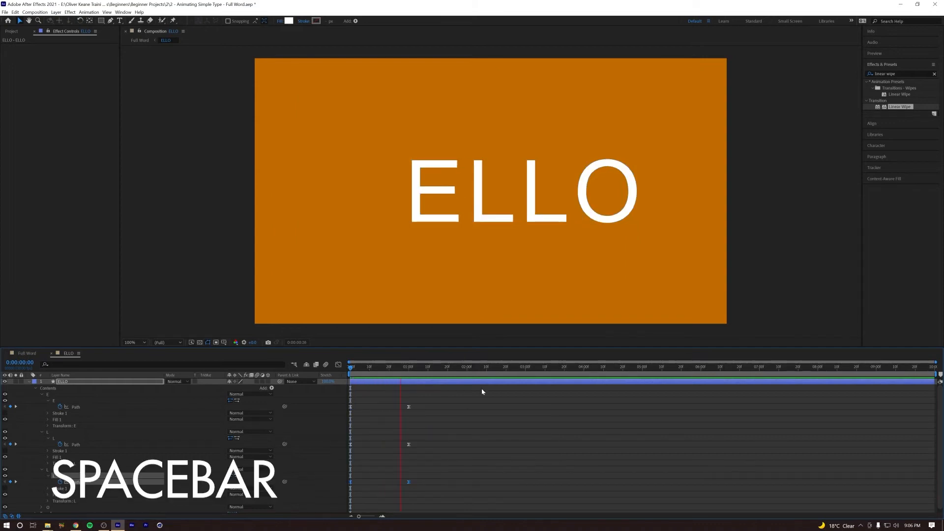
pyautogui.press('space')
# Expand the O's inner path, set a Path keyframe on it, and move the keyframe to 1 second
pyautogui.moveTo(173, 348); pyautogui.dragTo(165, 307)
pyautogui.click(51, 470)
pyautogui.click(41, 469)
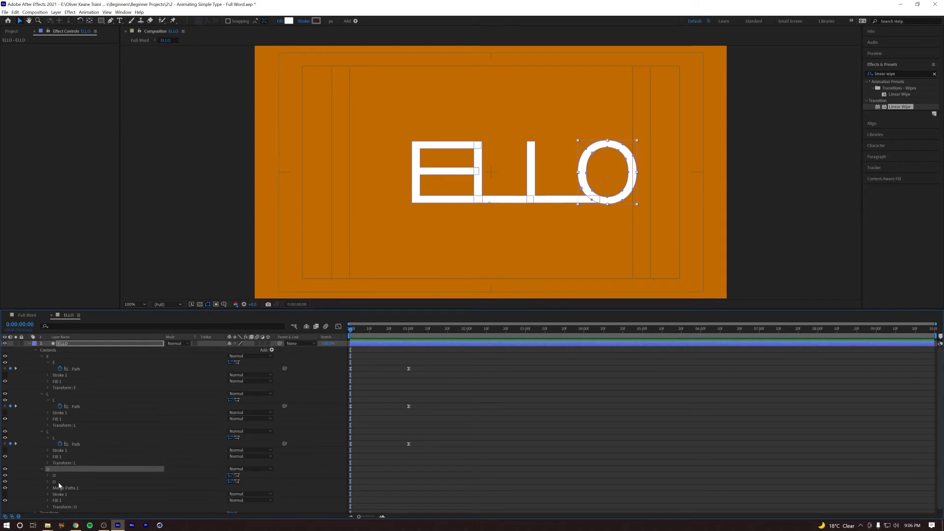
pyautogui.click(55, 482)
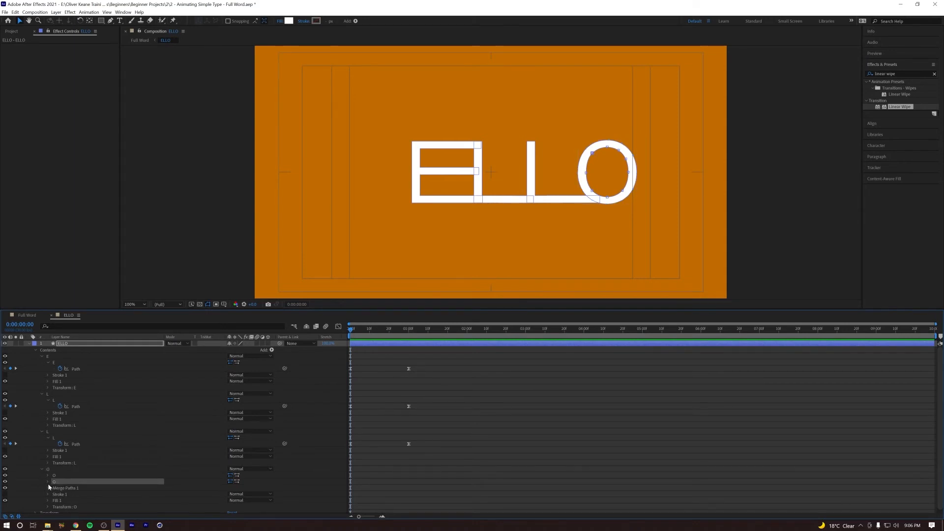
pyautogui.click(48, 482)
pyautogui.click(60, 488)
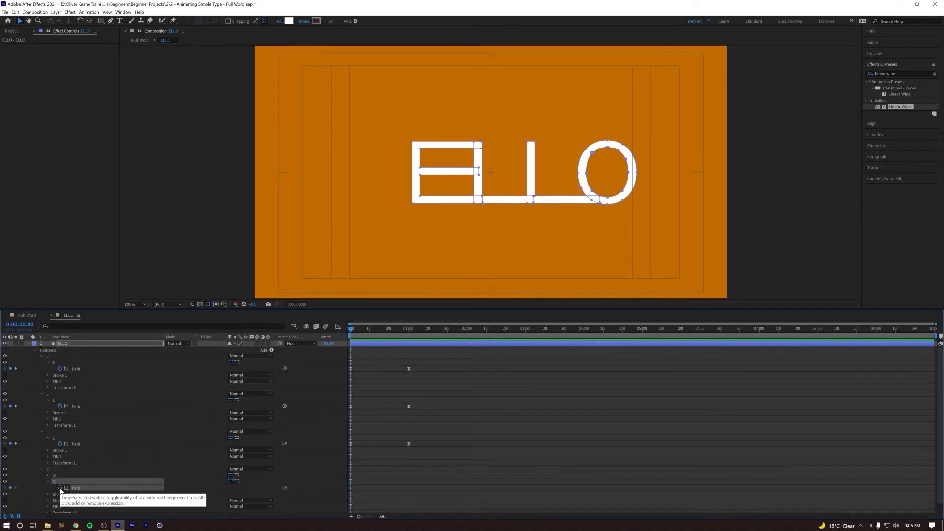
pyautogui.moveTo(362, 489); pyautogui.dragTo(407, 490)
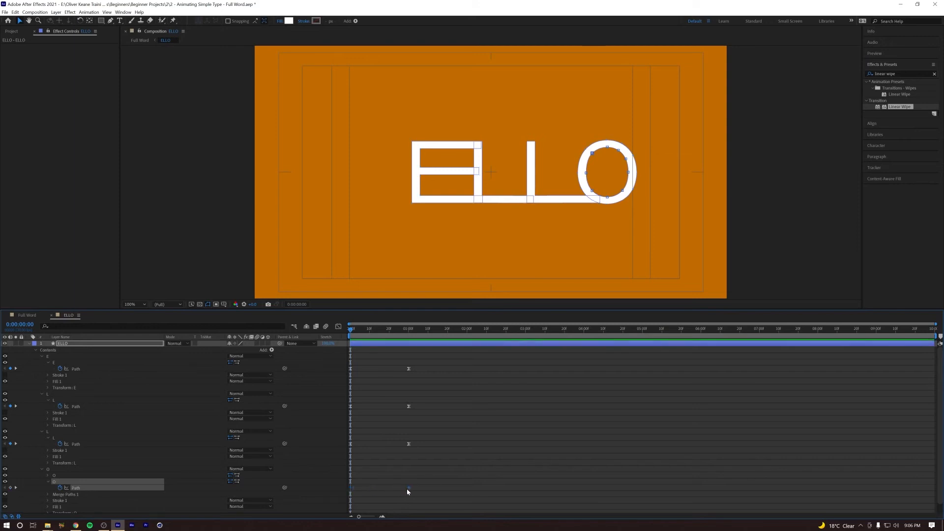
# At 0 seconds, scale the O's inner path down to a small hole around its centre and preview the motion
pyautogui.click(592, 154)
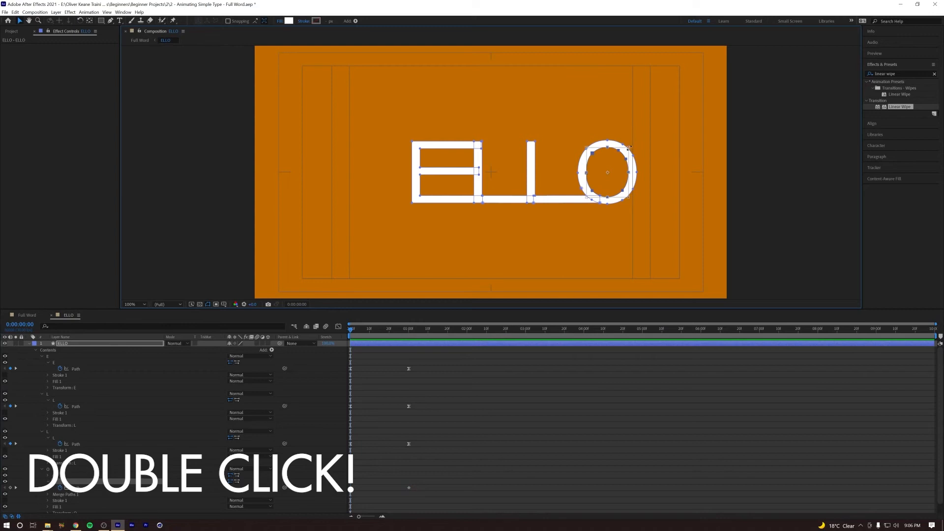
pyautogui.moveTo(587, 146); pyautogui.dragTo(602, 157)
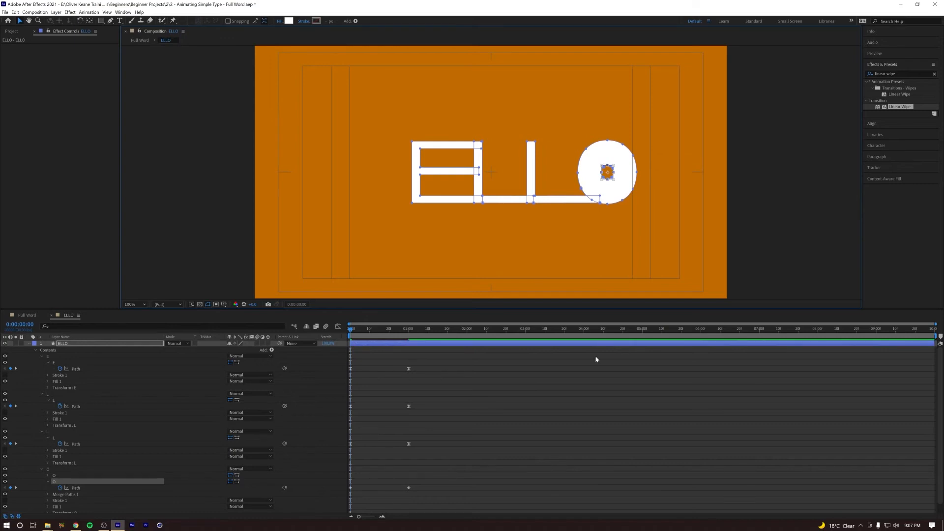
pyautogui.click(506, 399)
pyautogui.press('space')
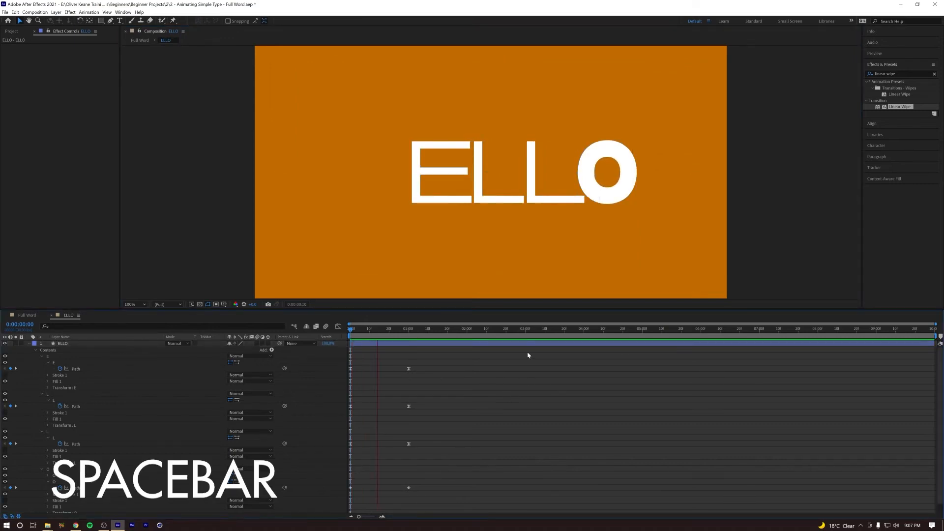
pyautogui.press('space')
# Apply Easy Ease to both of the O's inner Path keyframes and play the animation from 0 seconds
pyautogui.moveTo(429, 481); pyautogui.dragTo(349, 488)
pyautogui.rightClick(350, 488)
pyautogui.moveTo(389, 485)
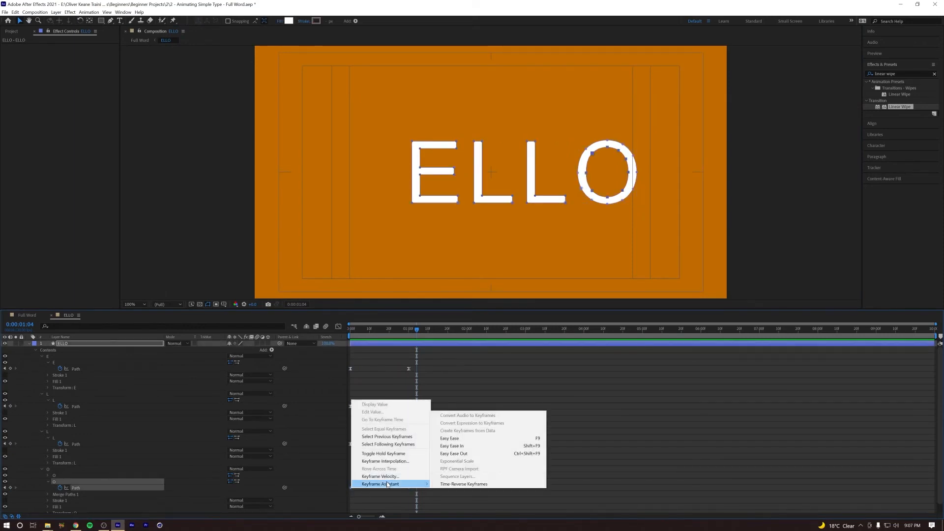
pyautogui.click(472, 445)
pyautogui.press('Home')
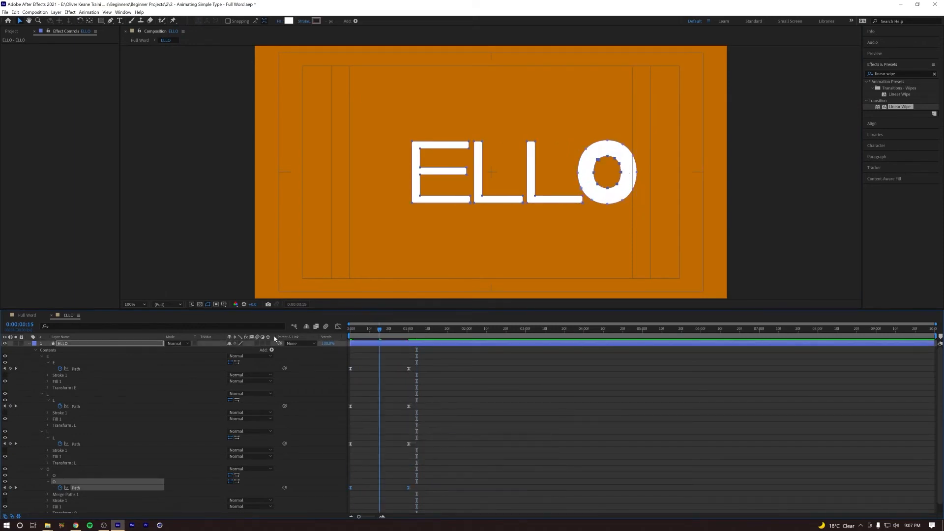
pyautogui.press('space')
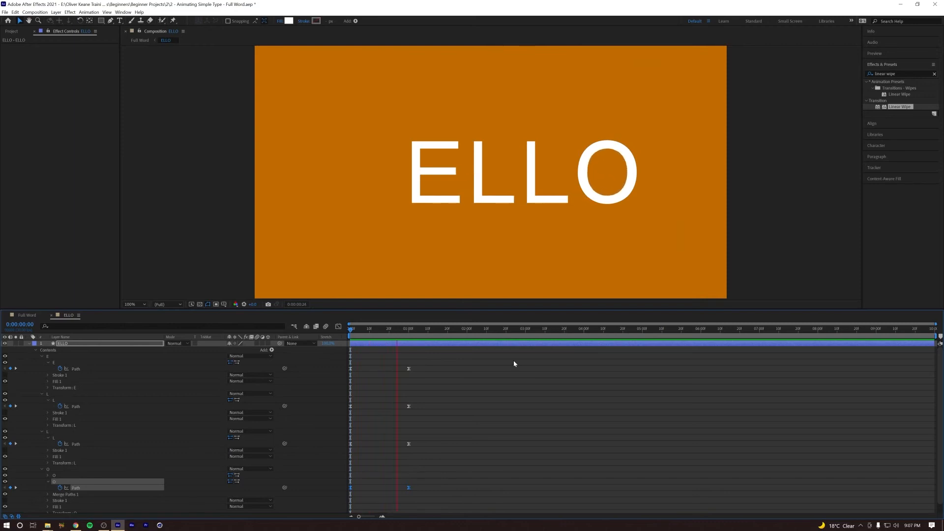
pyautogui.press('space')
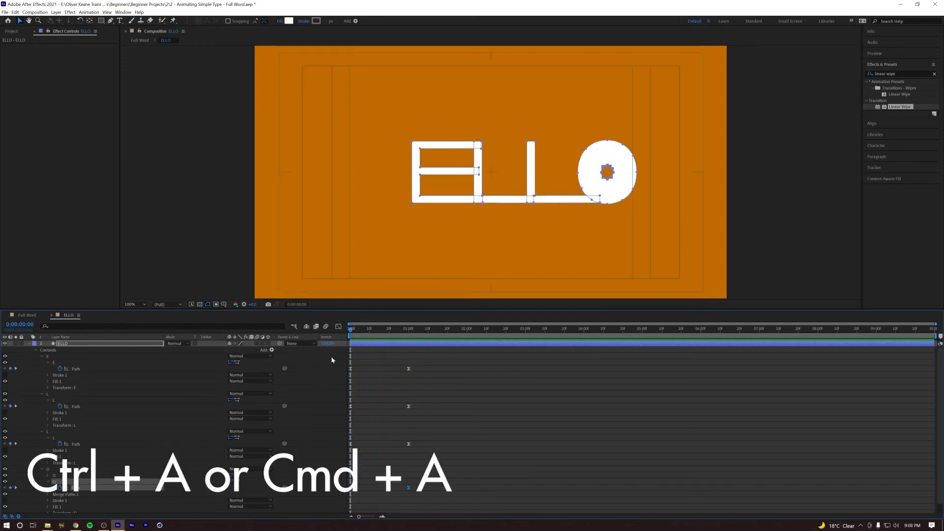
# Show only the keyframed properties of the ELLO layer and preview all the letters moving together
pyautogui.hotkey('ctrl', 'a')
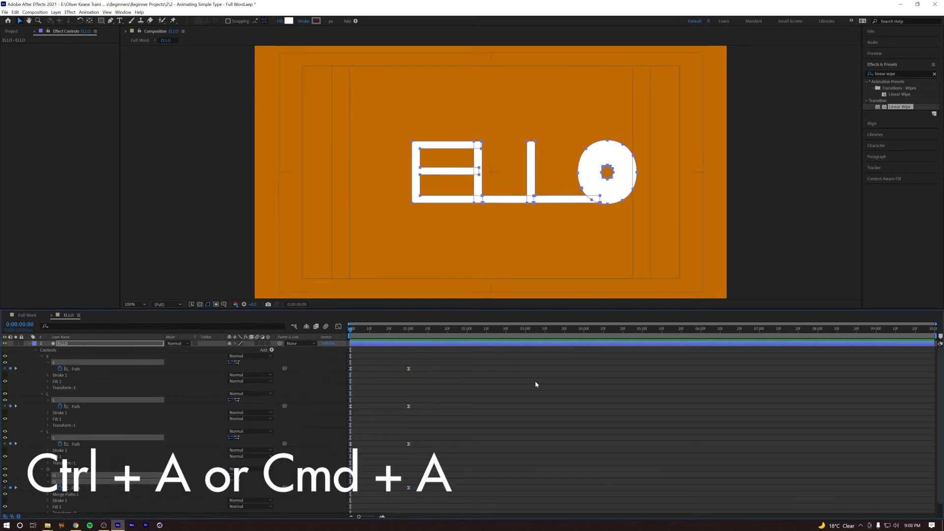
pyautogui.press('u')
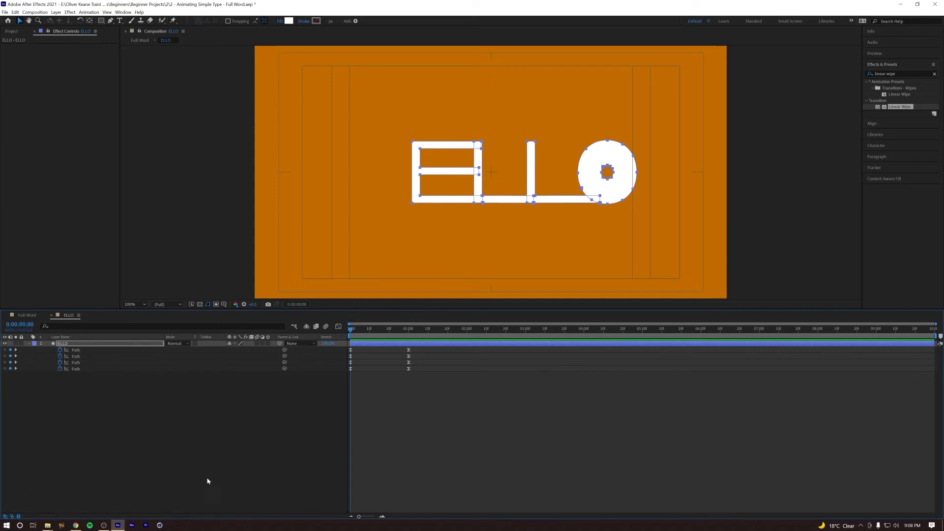
pyautogui.press('space')
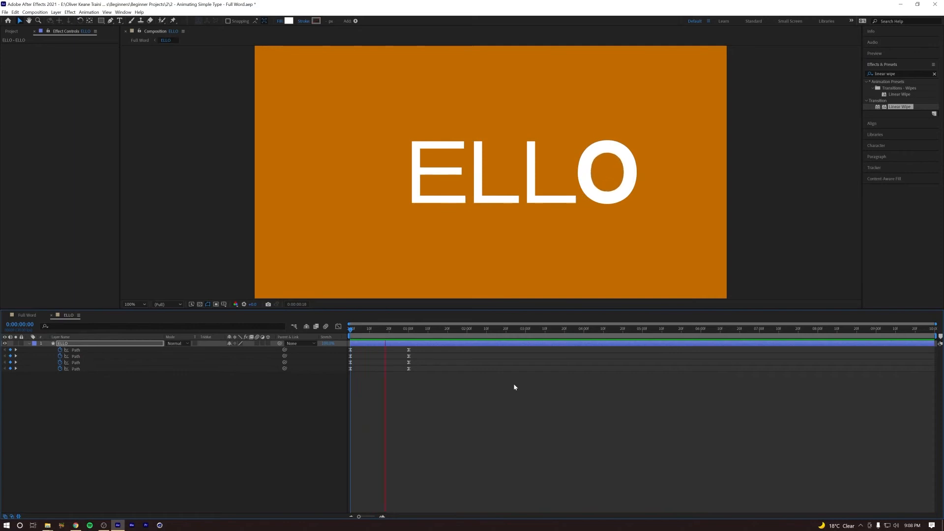
# Return to the Full Word composition and play the combined HELLO animation from 0 seconds
pyautogui.press('Tab')
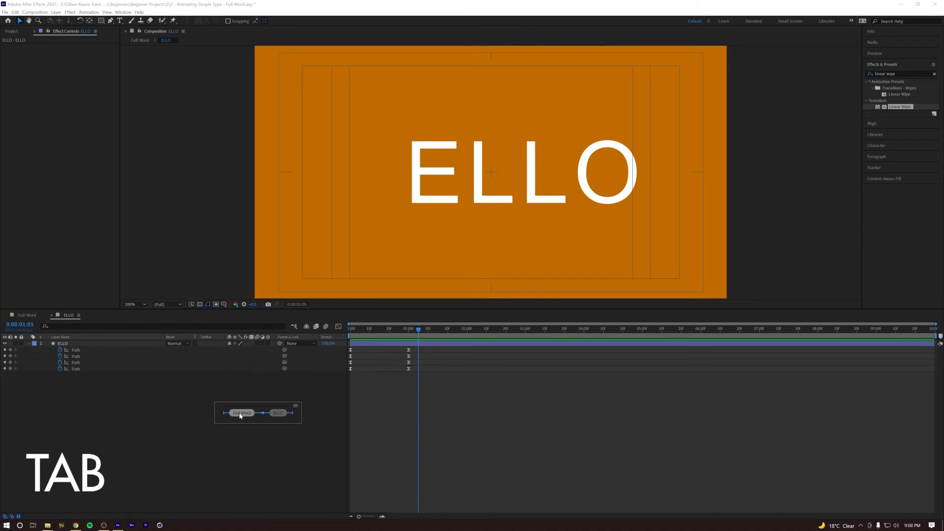
pyautogui.click(241, 413)
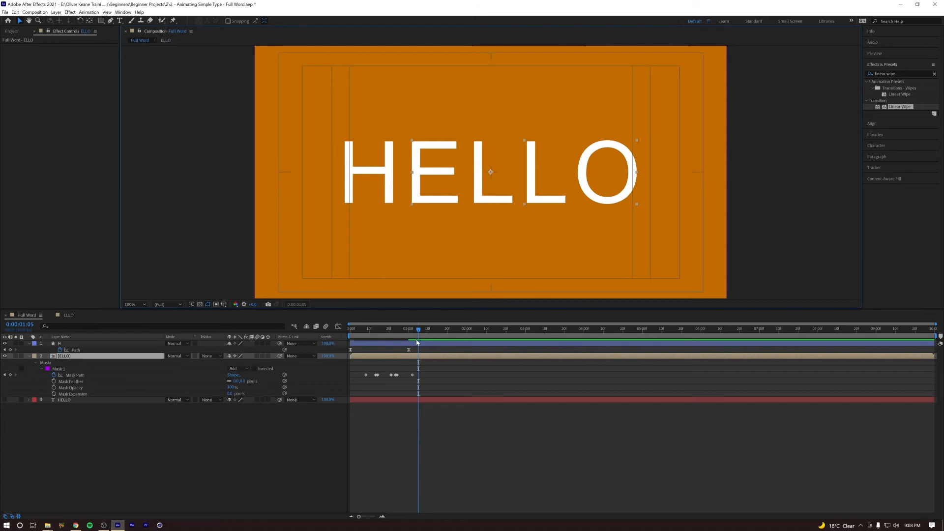
pyautogui.click(11, 32)
pyautogui.click(22, 106)
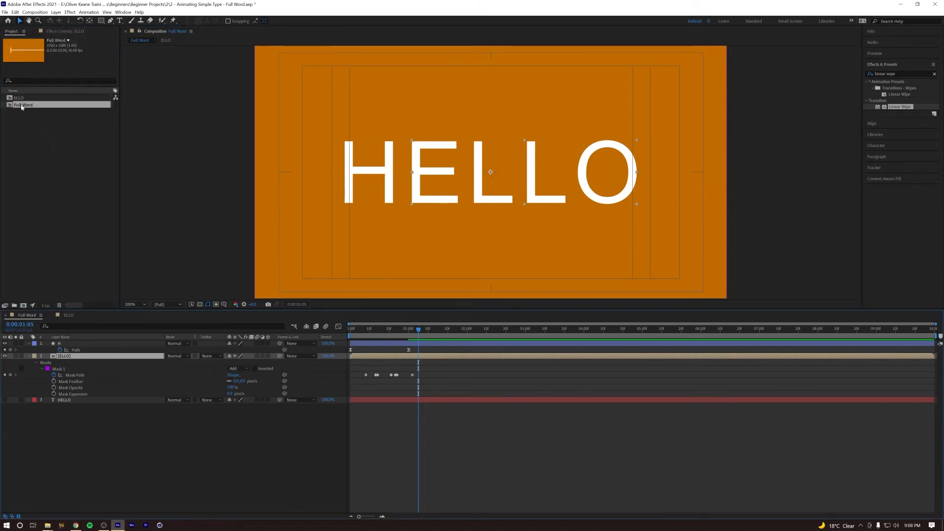
pyautogui.moveTo(406, 326); pyautogui.dragTo(350, 326)
pyautogui.press('space')
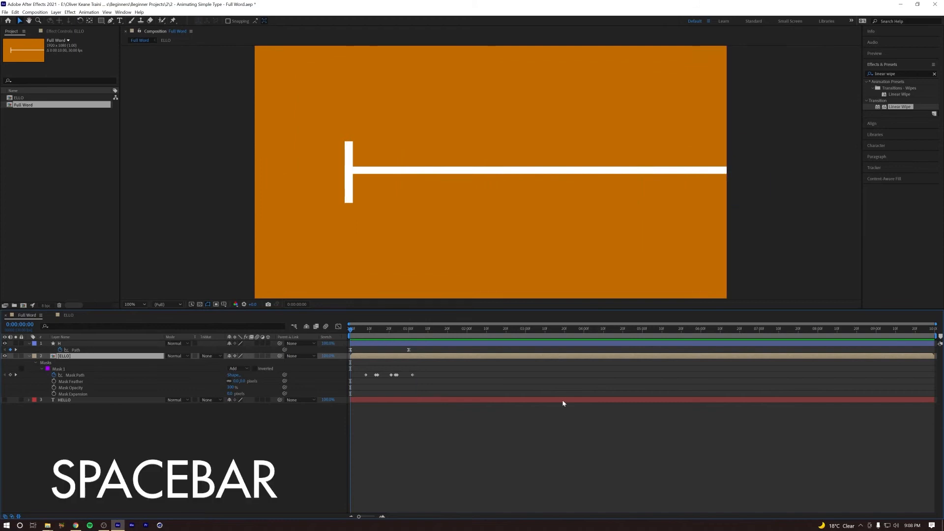
pyautogui.press('space')
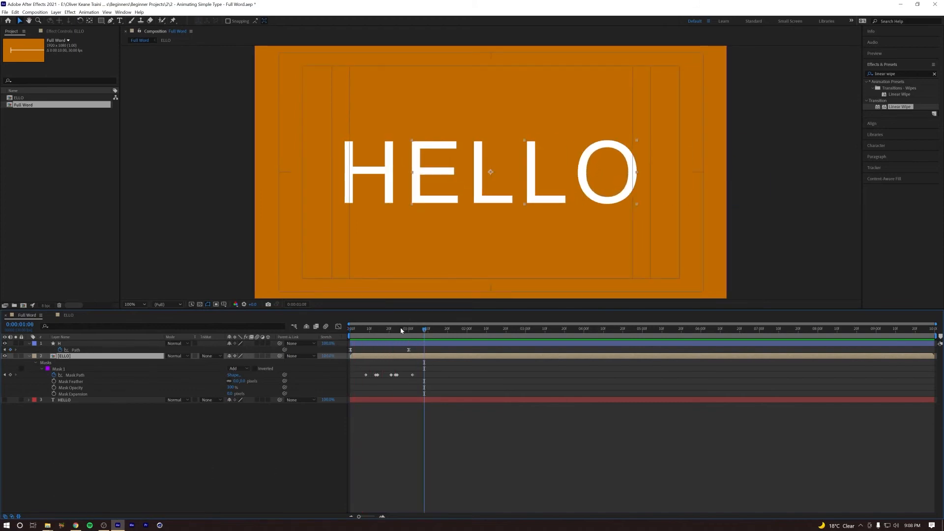
# Scrub and replay the HELLO reveal, and collapse the H and ELLO layers' properties
pyautogui.click(374, 330)
pyautogui.moveTo(373, 330)
pyautogui.mouseDown()
pyautogui.moveTo(393, 330)
pyautogui.moveTo(380, 333)
pyautogui.mouseUp()
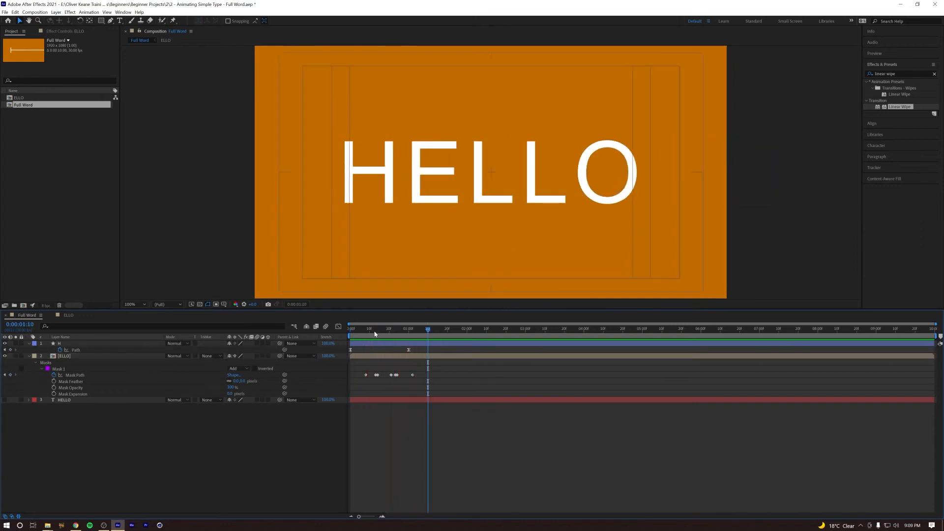
pyautogui.press('space')
pyautogui.press('u')
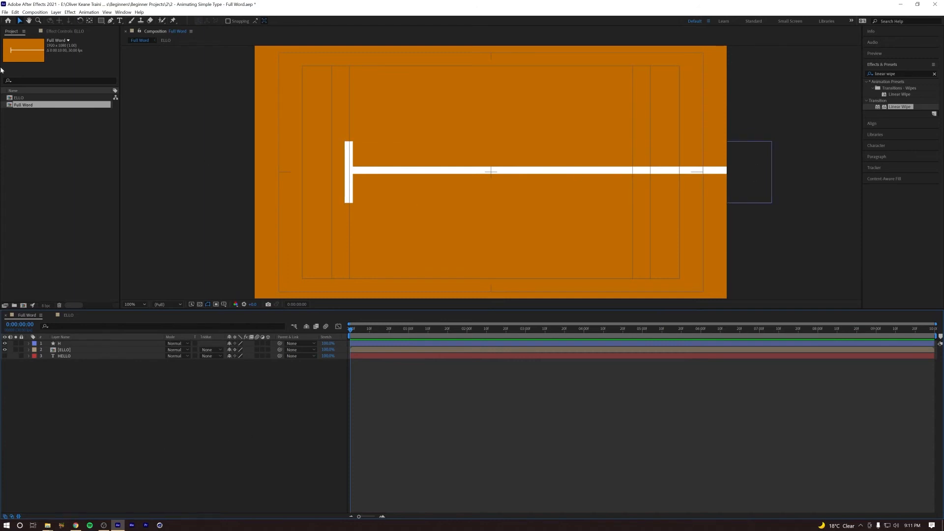
# Add a composition-sized royal blue solid layer to the Full Word composition
pyautogui.click(56, 13)
pyautogui.moveTo(67, 21)
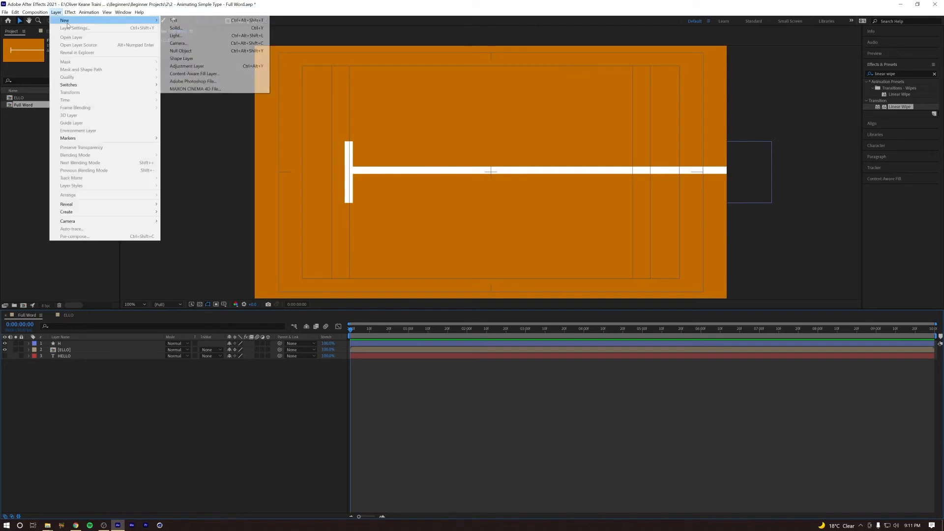
pyautogui.click(212, 30)
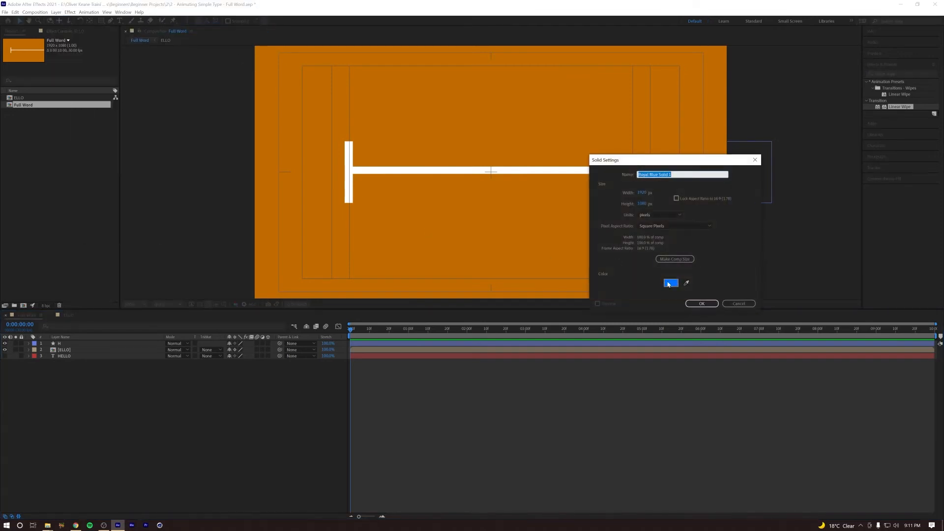
pyautogui.click(670, 283)
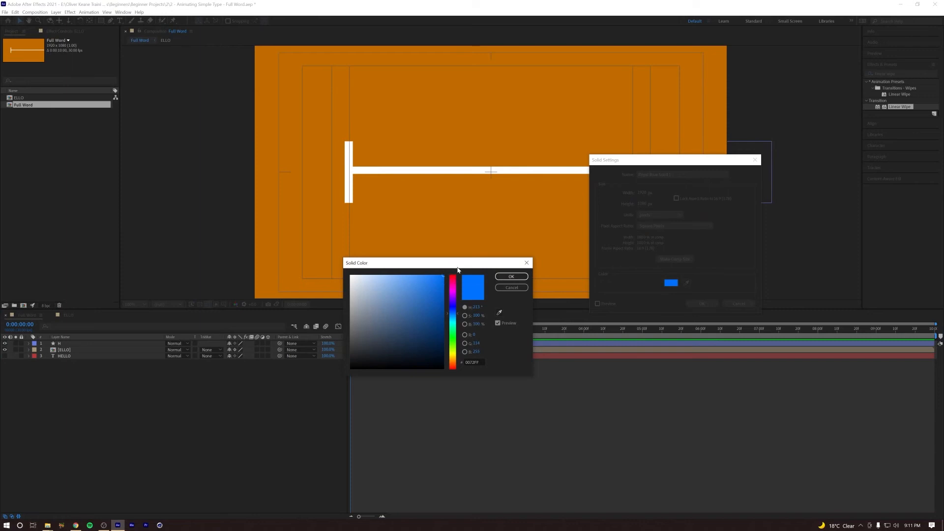
pyautogui.click(515, 277)
pyautogui.click(697, 304)
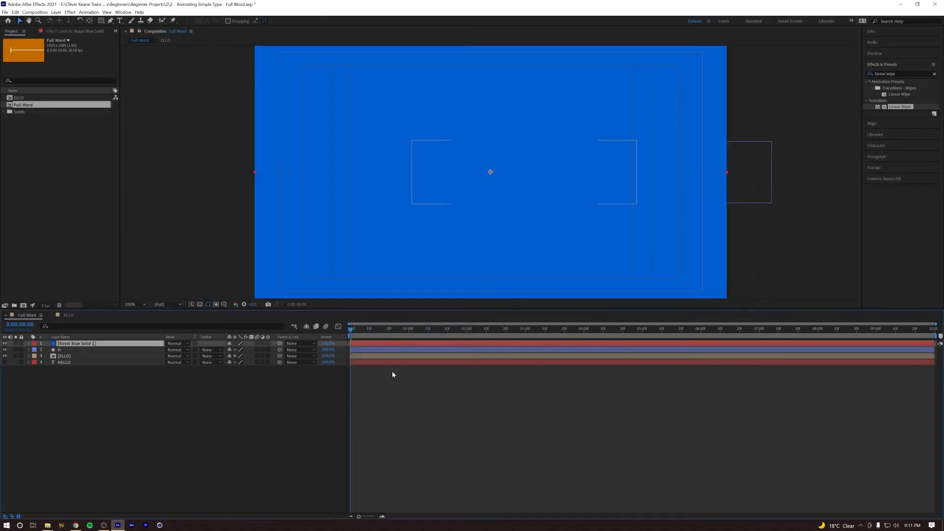
# Place the royal blue solid below the ELLO layer and hide the original HELLO text layer from the timeline as shy
pyautogui.moveTo(71, 345)
pyautogui.mouseDown()
pyautogui.moveTo(73, 373)
pyautogui.moveTo(70, 355)
pyautogui.mouseUp()
pyautogui.click(67, 364)
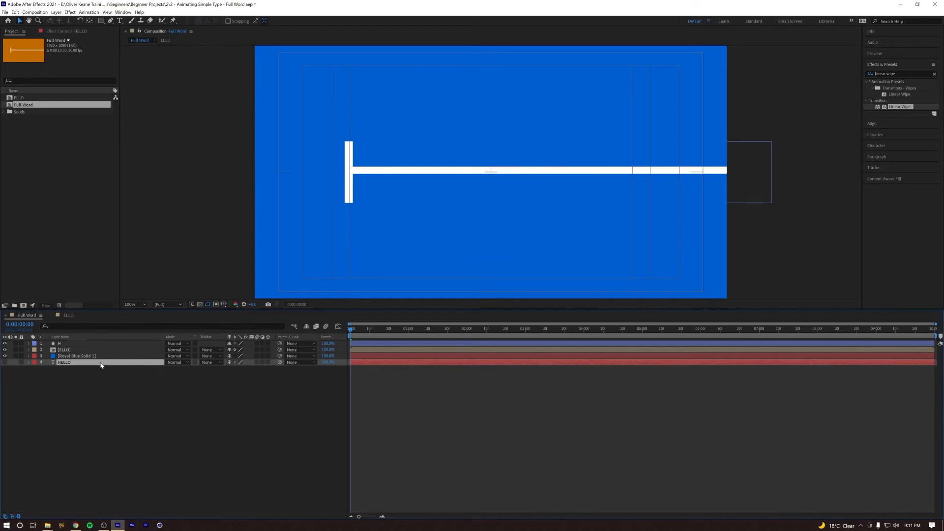
pyautogui.click(306, 327)
pyautogui.click(230, 362)
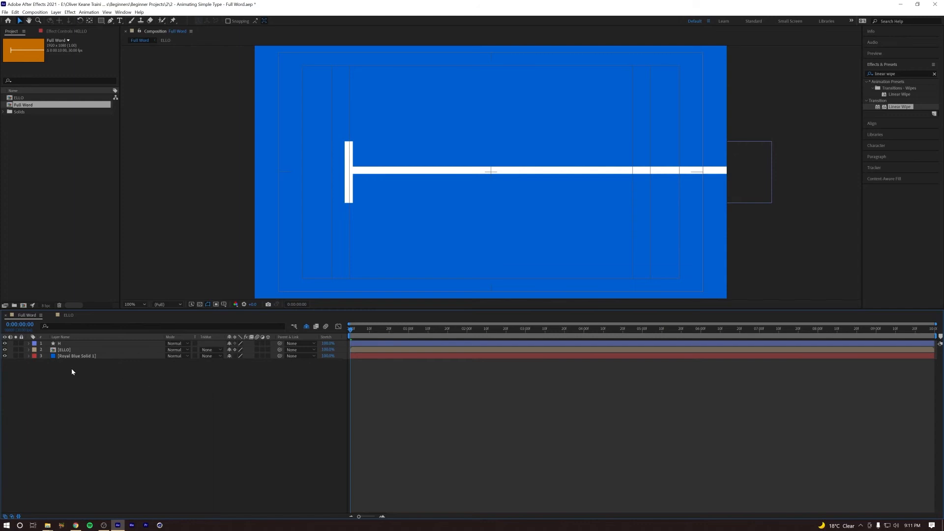
pyautogui.click(306, 327)
pyautogui.click(306, 327)
# Reveal the H's keyframes and animate the blue solid's Position from 0 seconds to -974, 540 at 1 second, sliding it off-frame
pyautogui.click(64, 343)
pyautogui.press('u')
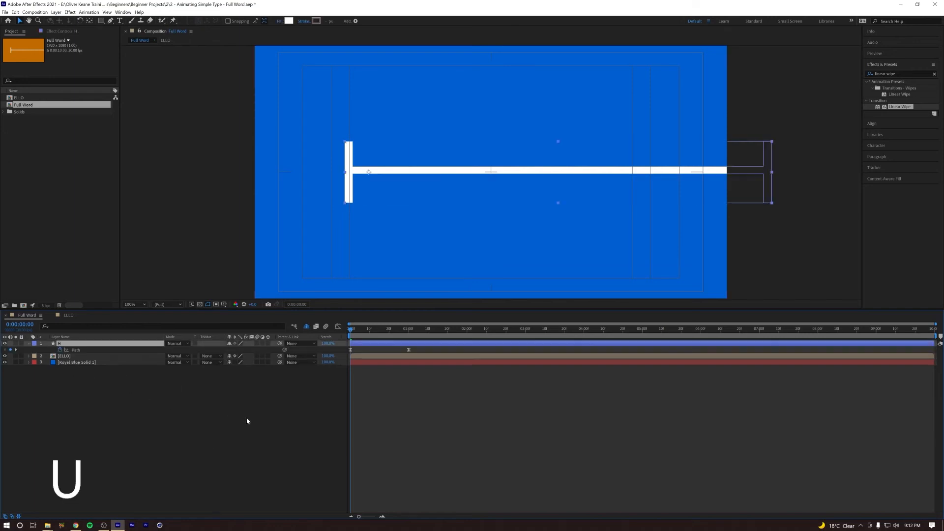
pyautogui.moveTo(370, 332); pyautogui.dragTo(92, 371)
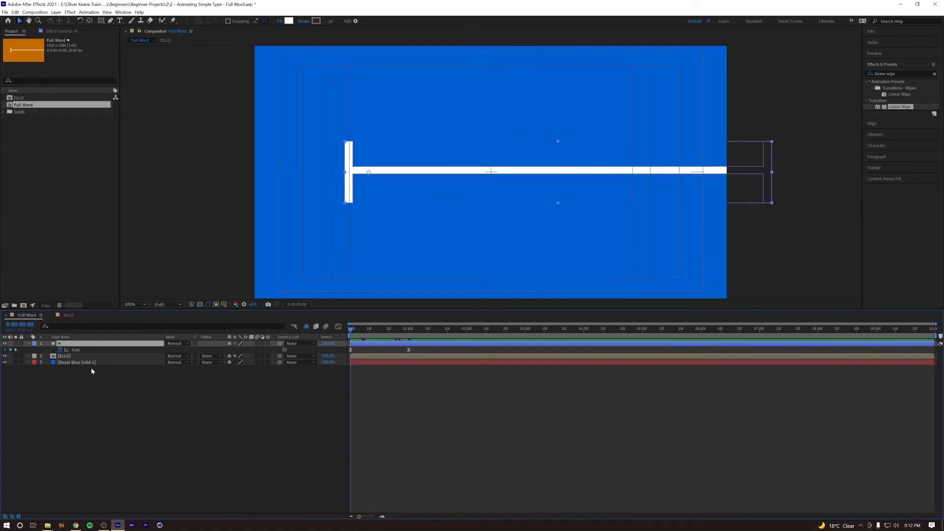
pyautogui.click(64, 364)
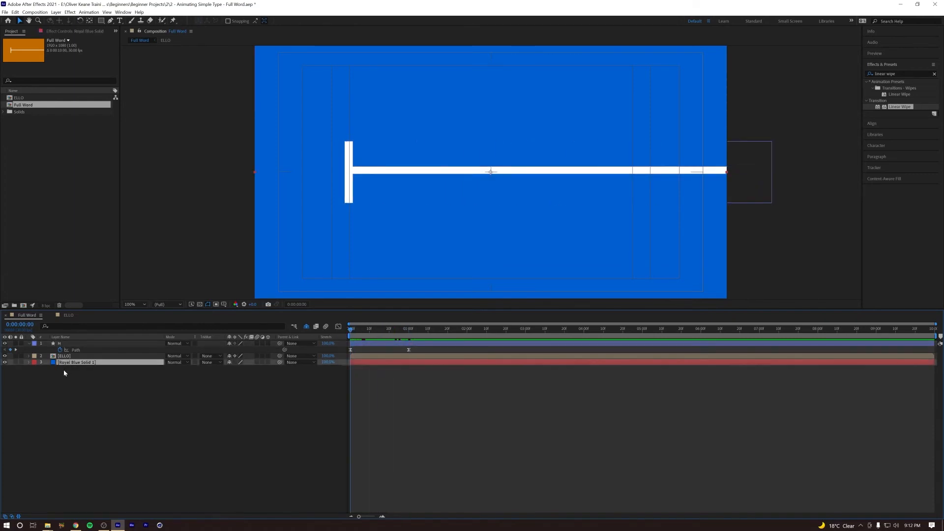
pyautogui.press('p')
pyautogui.moveTo(359, 331); pyautogui.dragTo(409, 333)
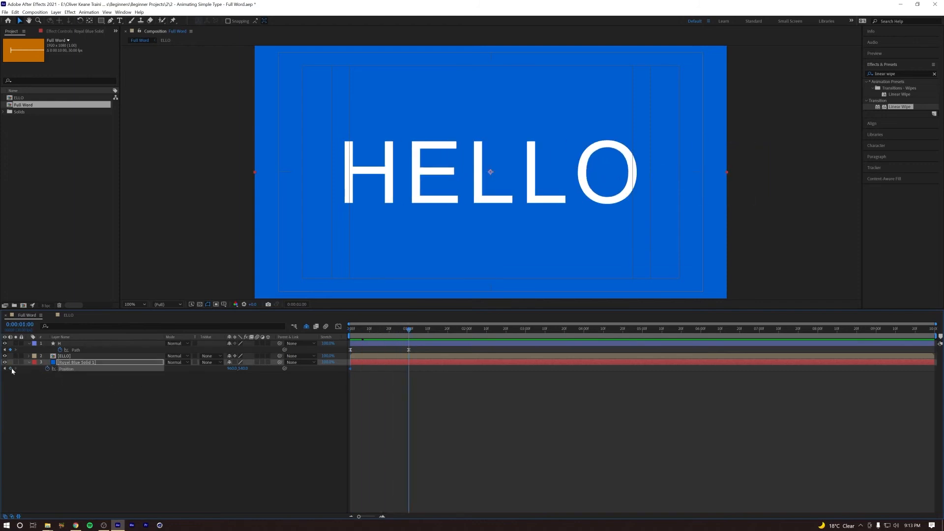
pyautogui.moveTo(232, 368); pyautogui.dragTo(152, 377)
# Apply easing to both Position keyframes of the royal blue solid and play the animation from 0 seconds
pyautogui.moveTo(418, 385); pyautogui.dragTo(349, 374)
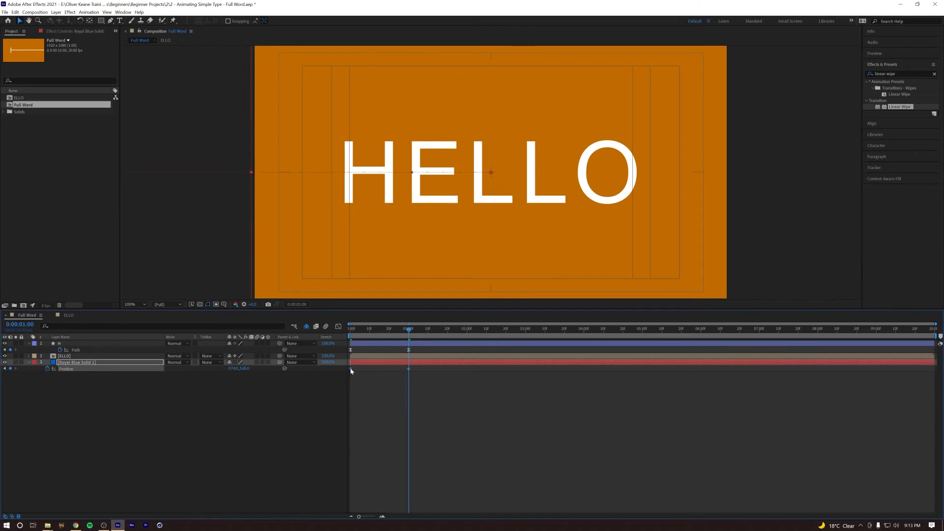
pyautogui.rightClick(351, 368)
pyautogui.moveTo(393, 451)
pyautogui.click(468, 473)
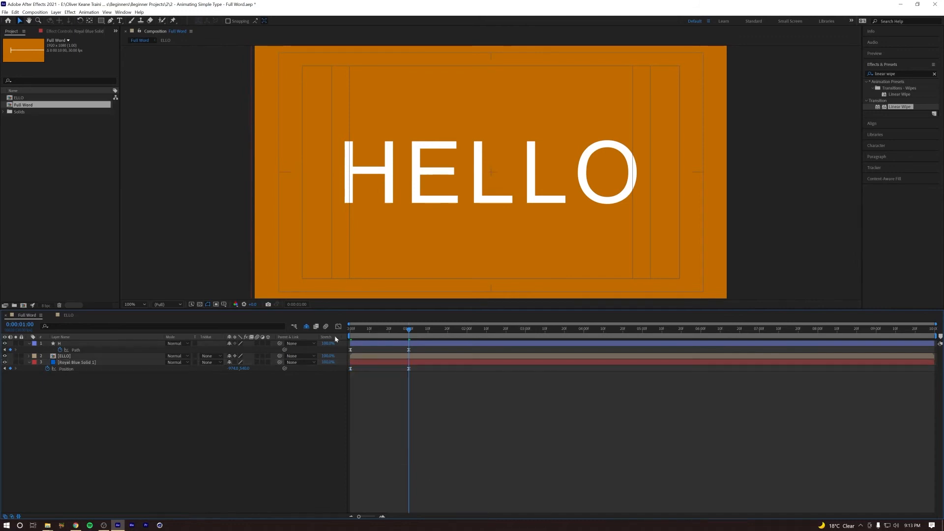
pyautogui.moveTo(406, 333); pyautogui.dragTo(260, 344)
pyautogui.press('space')
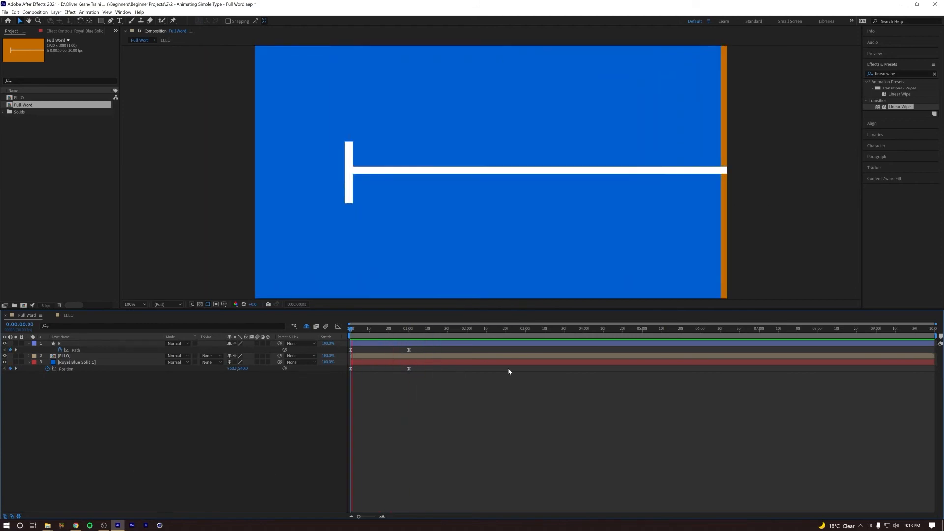
pyautogui.press('space')
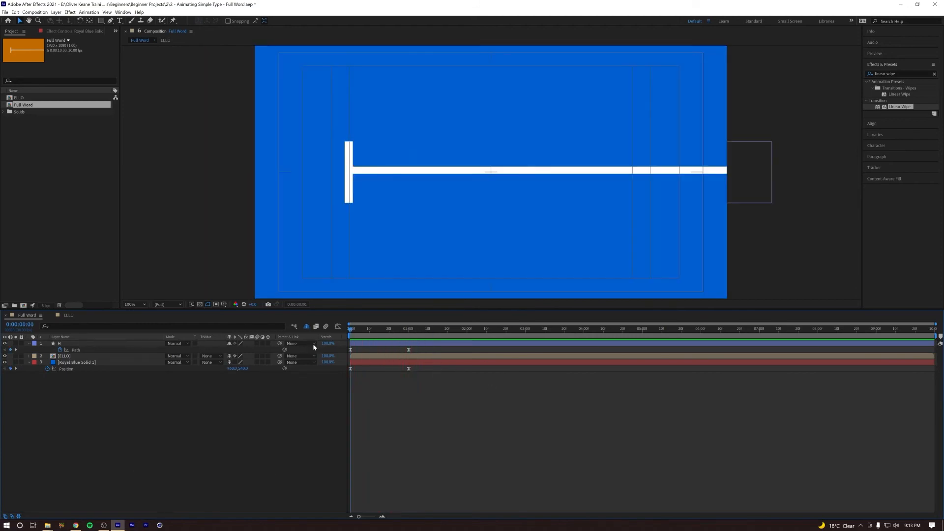
pyautogui.moveTo(409, 371); pyautogui.dragTo(453, 372)
pyautogui.press('space')
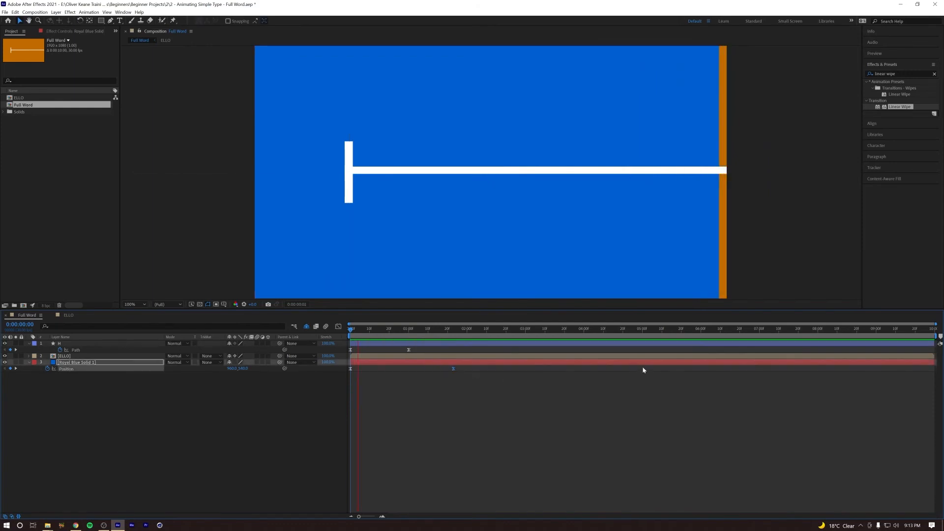
pyautogui.press('space')
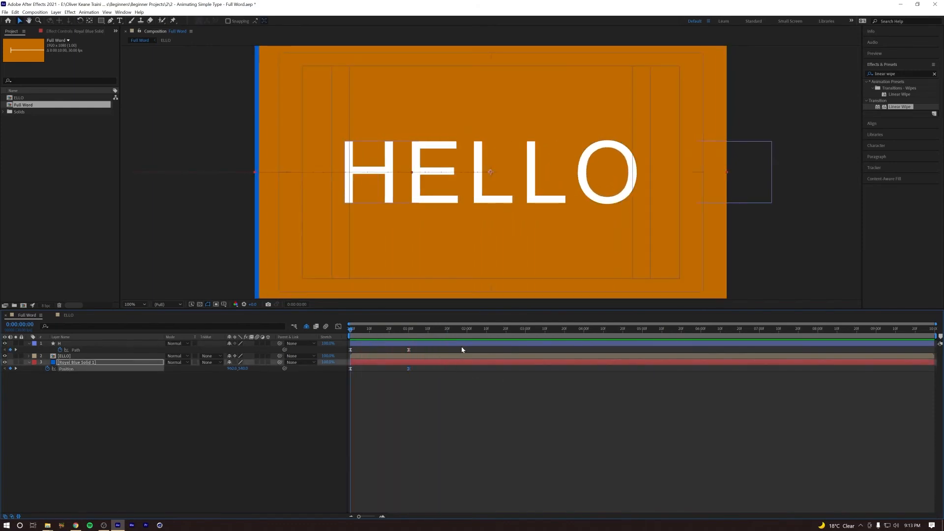
pyautogui.hotkey('ctrl', 'z')
# Move the royal blue solid's ending Position keyframe to about 1 second 11 frames and preview the timing
pyautogui.moveTo(351, 329); pyautogui.dragTo(395, 330)
pyautogui.moveTo(408, 368); pyautogui.dragTo(430, 368)
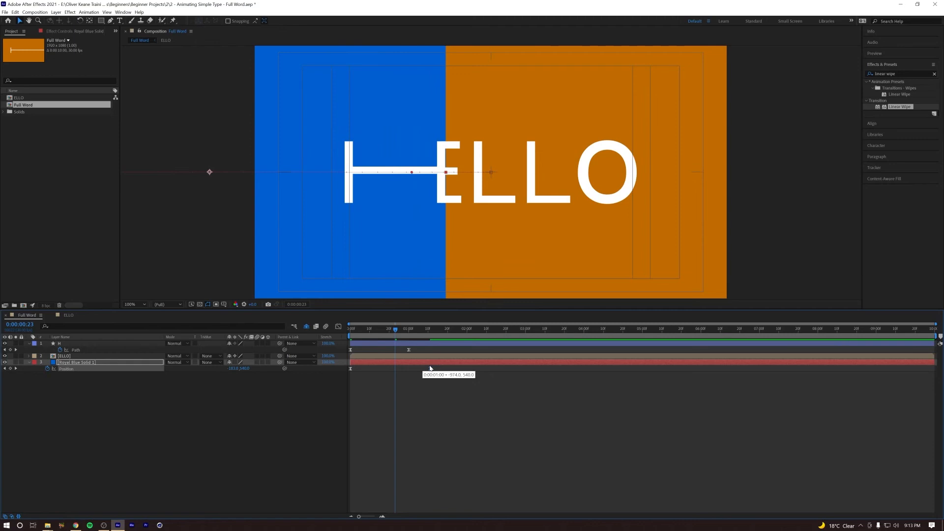
pyautogui.press('space')
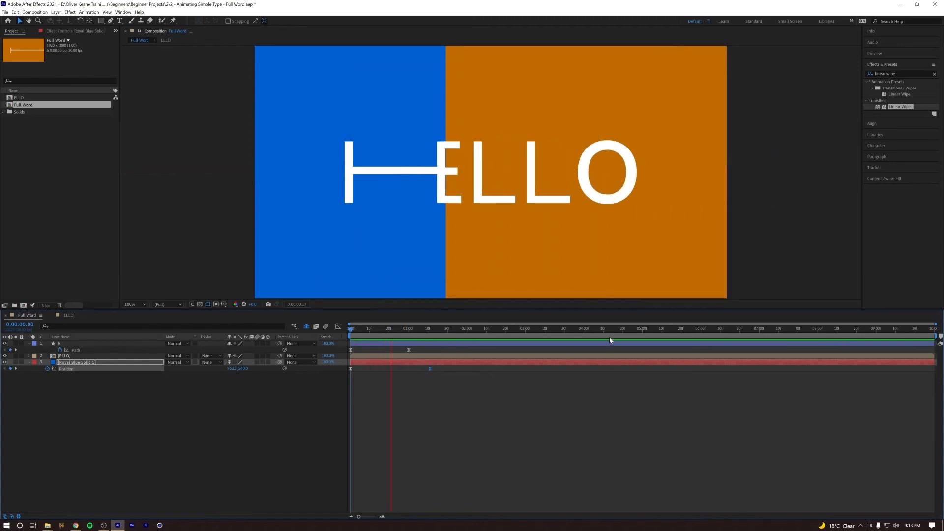
pyautogui.click(436, 356)
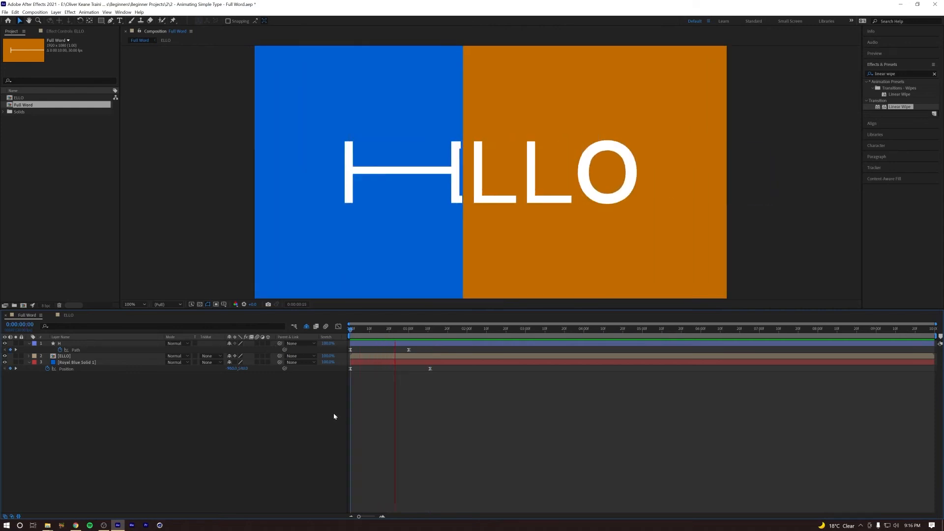
pyautogui.press('space')
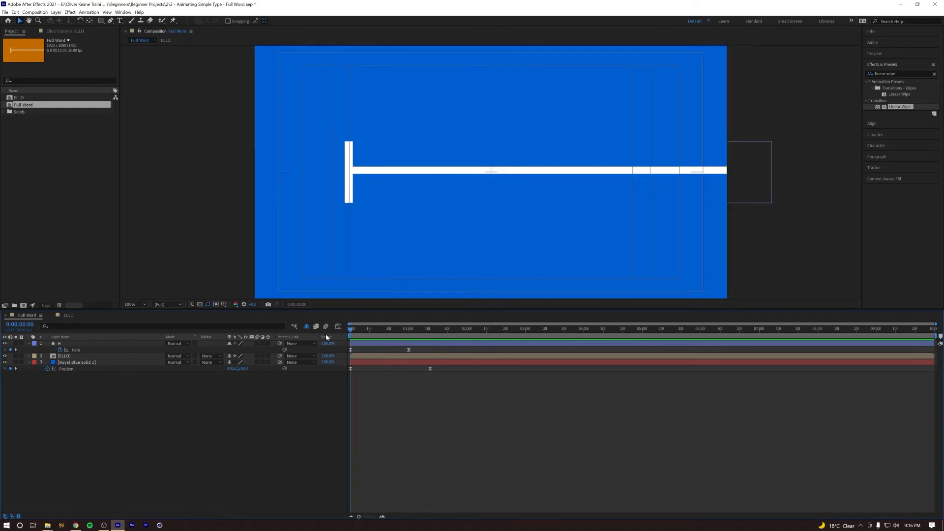
# Duplicate the royal blue solid, place the copy beneath it, and recolour the copy as a new purple solid
pyautogui.click(82, 365)
pyautogui.hotkey('ctrl', 'd')
pyautogui.moveTo(84, 376); pyautogui.dragTo(88, 379)
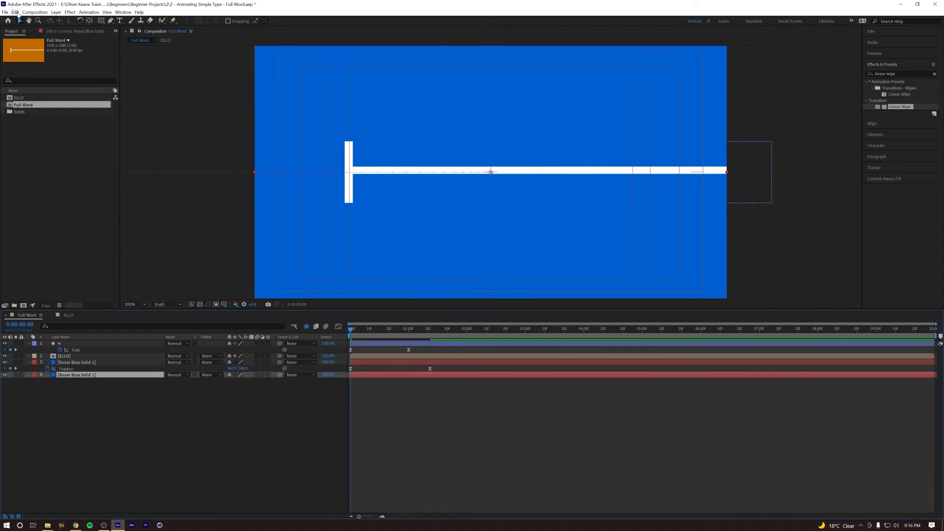
pyautogui.click(56, 12)
pyautogui.click(70, 28)
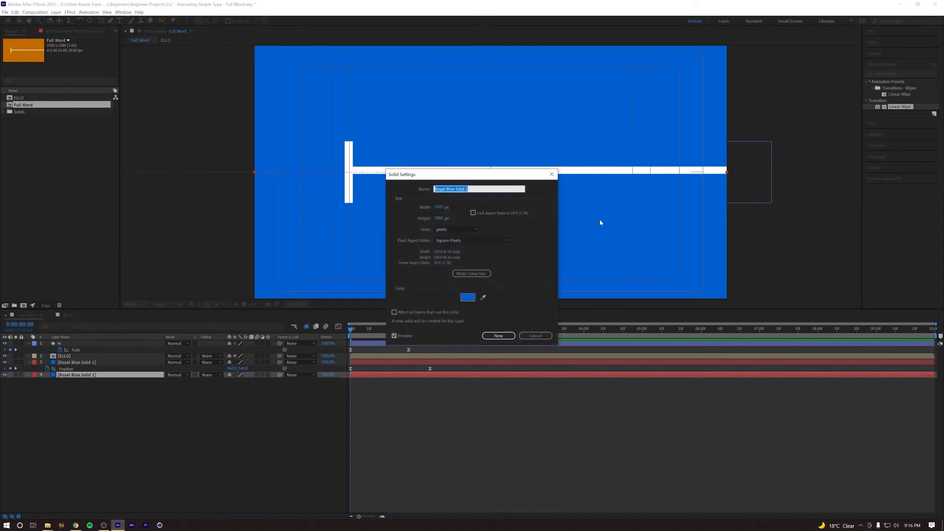
pyautogui.click(469, 300)
pyautogui.click(456, 292)
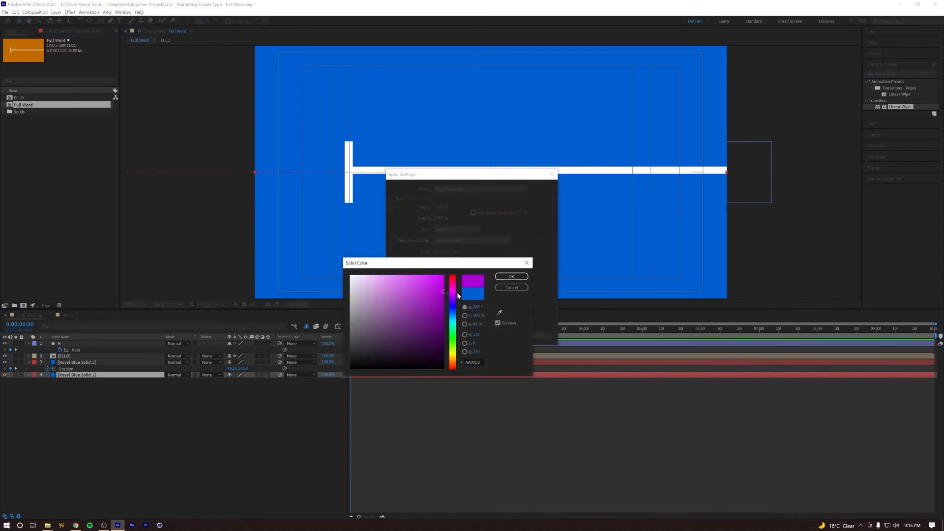
pyautogui.click(511, 277)
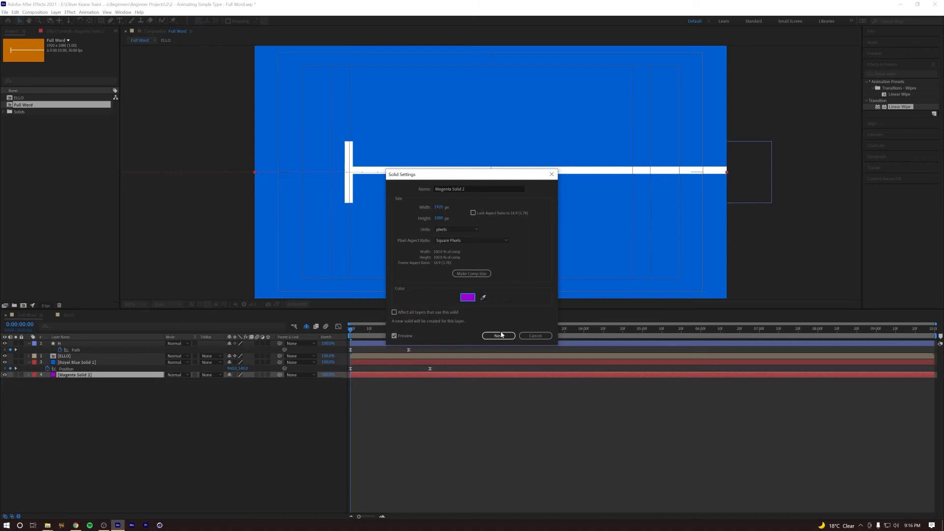
pyautogui.click(501, 335)
# Shift the purple solid's Position keyframes about 5 frames later than the blue solid's and preview the staggered wipe
pyautogui.press('u')
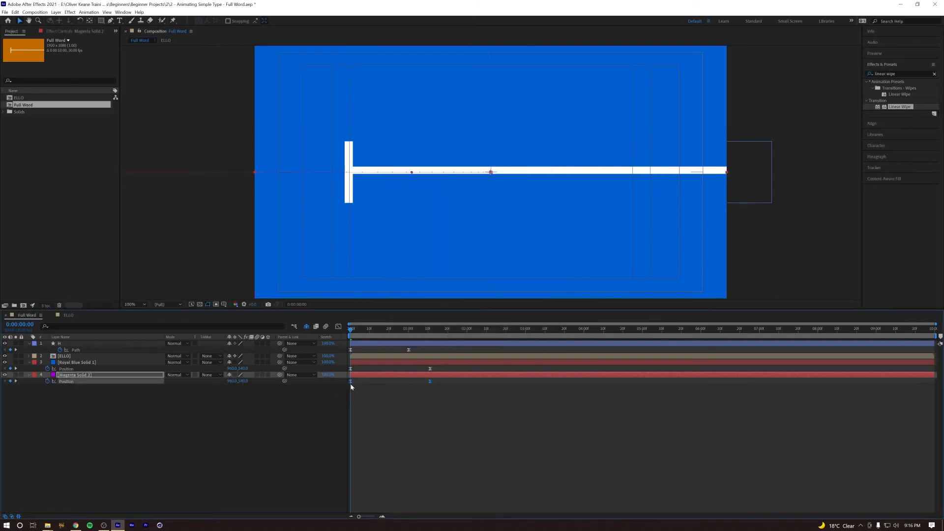
pyautogui.moveTo(351, 382); pyautogui.dragTo(361, 382)
pyautogui.press('space')
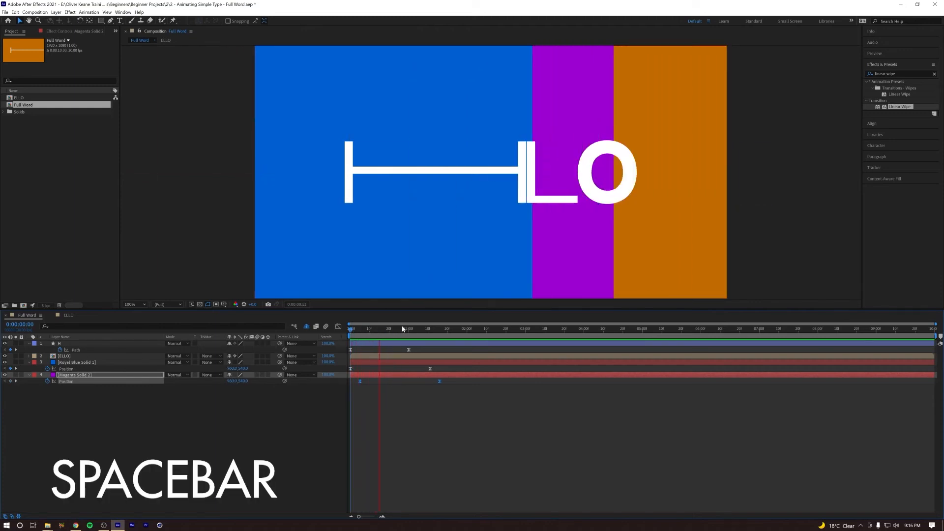
pyautogui.press('space')
pyautogui.press('space')
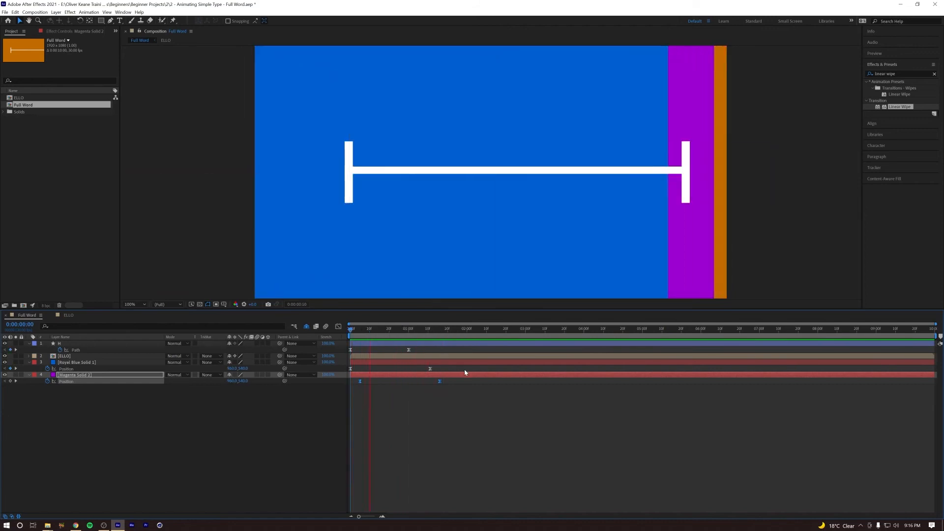
pyautogui.press('space')
# Duplicate the purple solid, place the copy at the bottom of the layer stack, and recolour it as a new turquoise solid
pyautogui.click(379, 329)
pyautogui.click(373, 375)
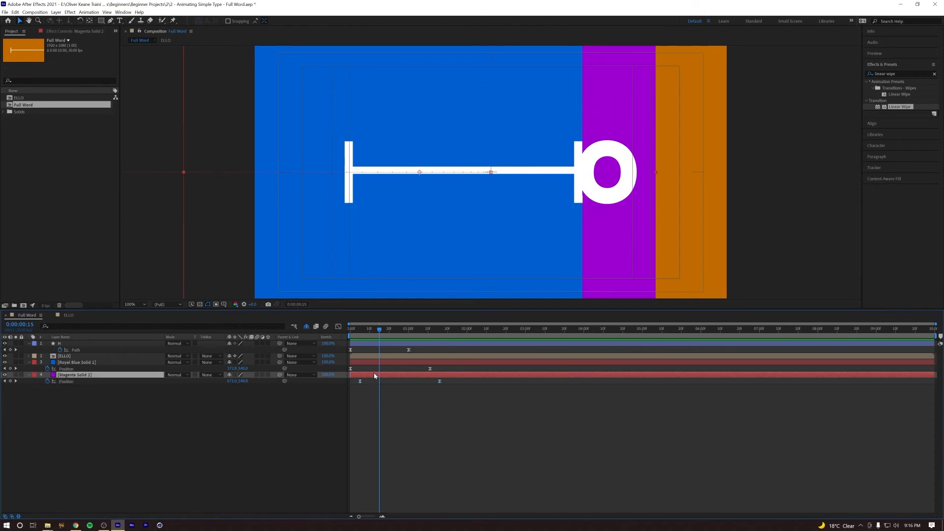
pyautogui.hotkey('ctrl', 'd')
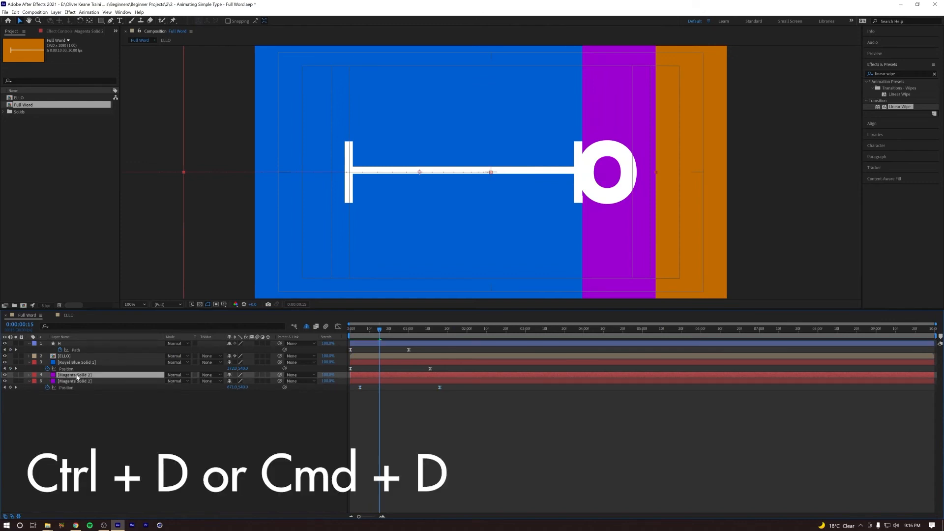
pyautogui.moveTo(76, 376); pyautogui.dragTo(81, 390)
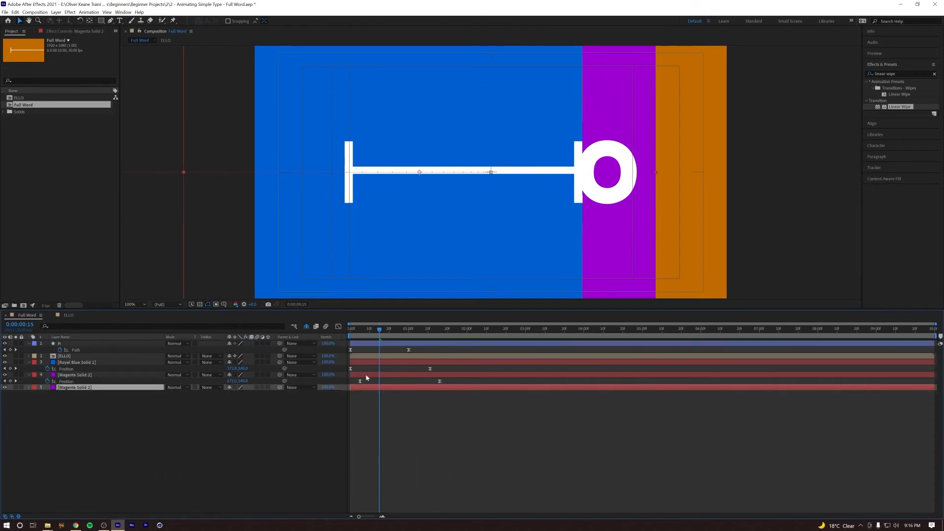
pyautogui.click(56, 12)
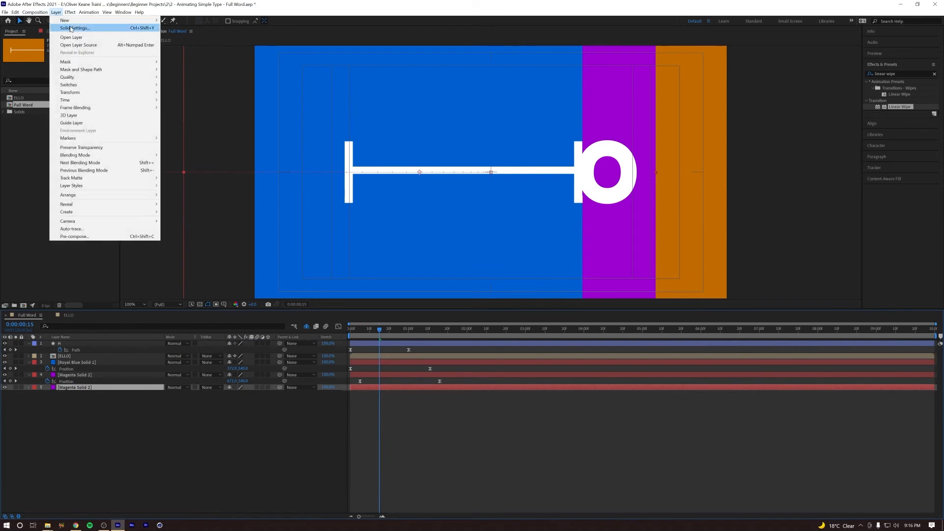
pyautogui.click(72, 29)
pyautogui.click(467, 298)
pyautogui.moveTo(453, 292); pyautogui.dragTo(459, 332)
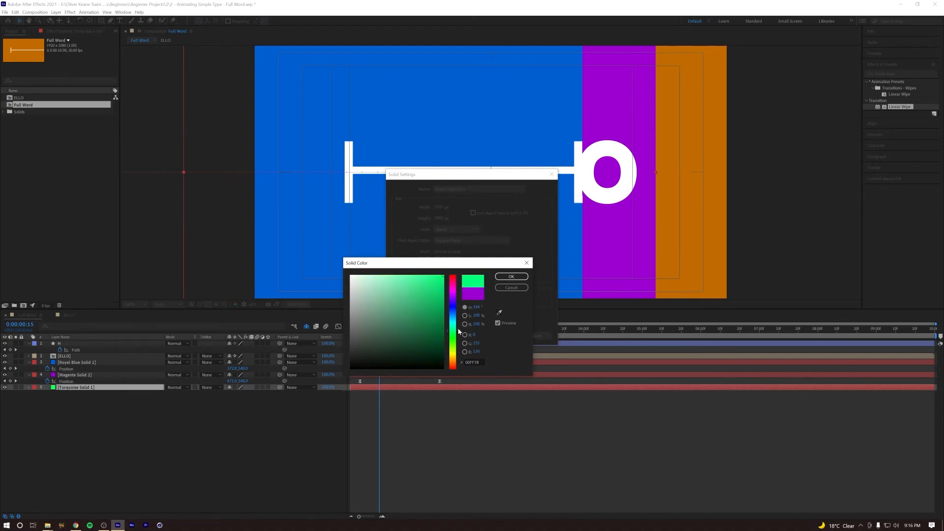
pyautogui.click(508, 277)
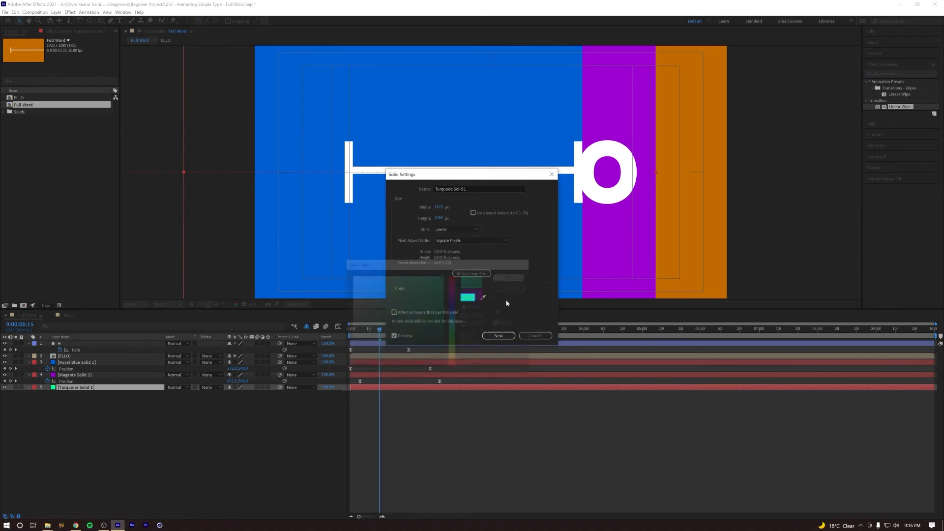
pyautogui.click(492, 334)
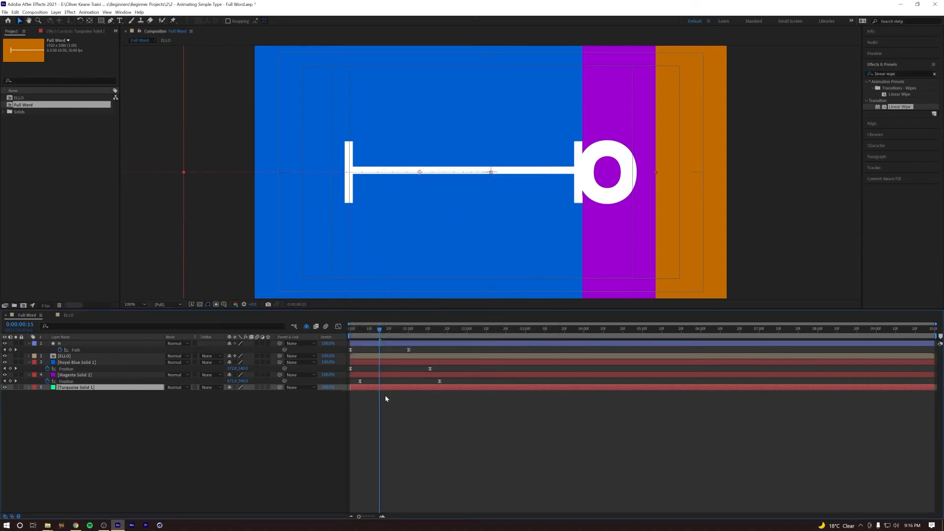
# Shift the turquoise solid's Position keyframes to start at about 9 frames and play the three-colour wipe from the beginning
pyautogui.press('u')
pyautogui.moveTo(359, 397); pyautogui.dragTo(368, 397)
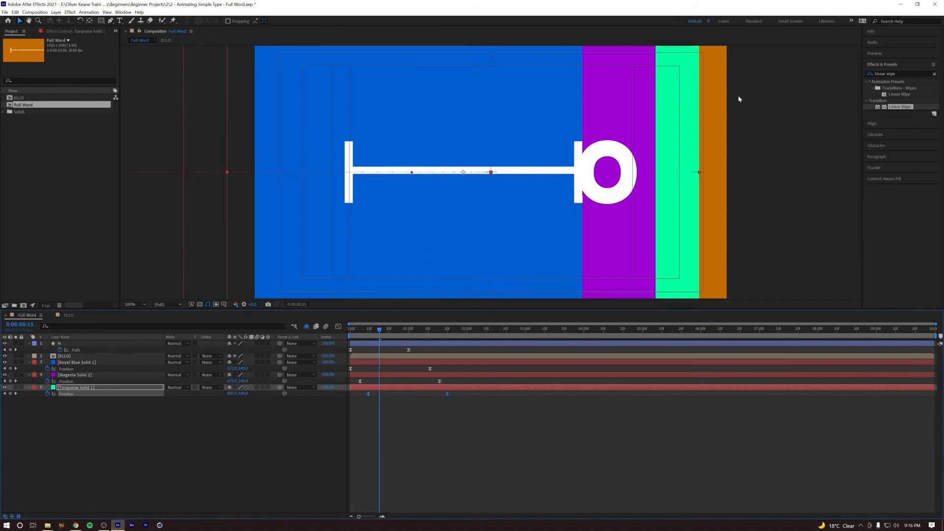
pyautogui.moveTo(375, 328); pyautogui.dragTo(285, 327)
pyautogui.press('space')
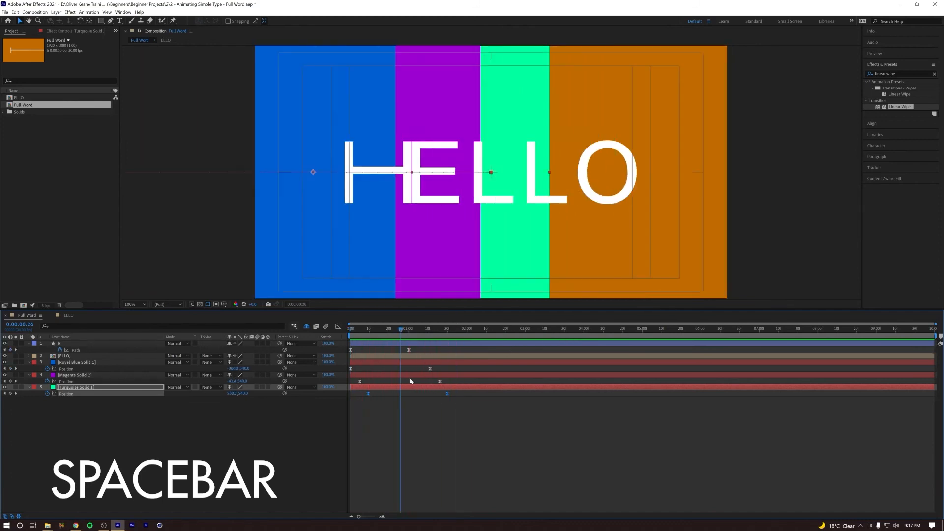
# Tighten the stagger by starting the turquoise keyframes at about 7 frames and the purple ones at about 4, and replay the animation
pyautogui.moveTo(452, 380); pyautogui.dragTo(365, 394)
pyautogui.moveTo(449, 377); pyautogui.dragTo(358, 382)
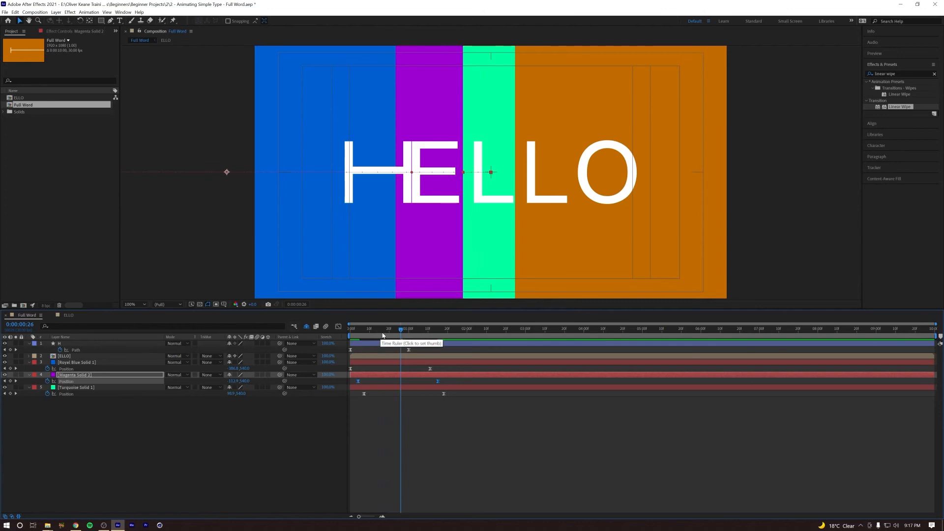
pyautogui.press('space')
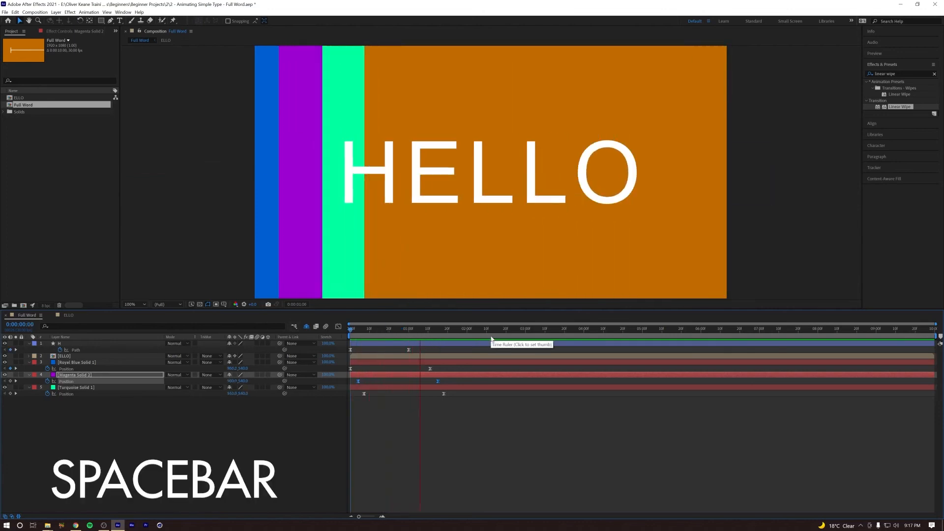
pyautogui.press('space')
pyautogui.press('space')
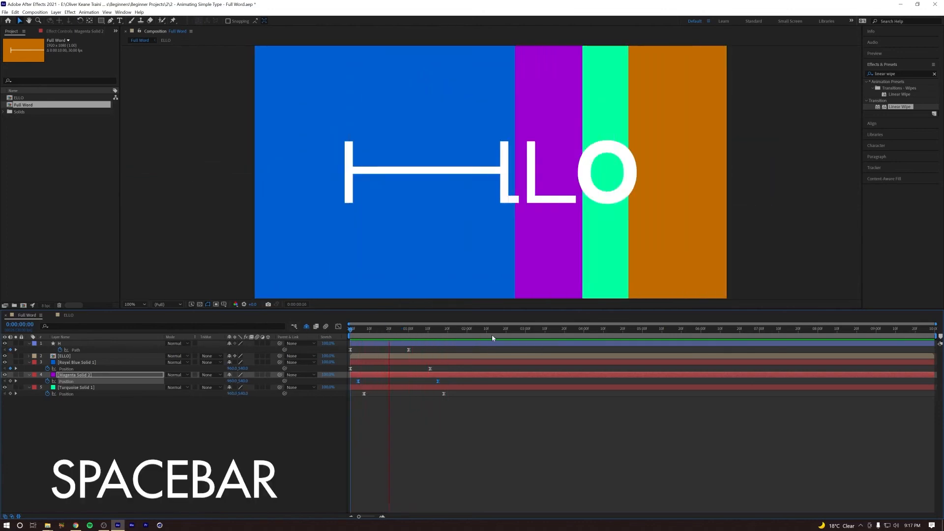
# Stop the preview and create a new 1920 x 1080 solid in a bright, fully saturated orange
pyautogui.click(316, 425)
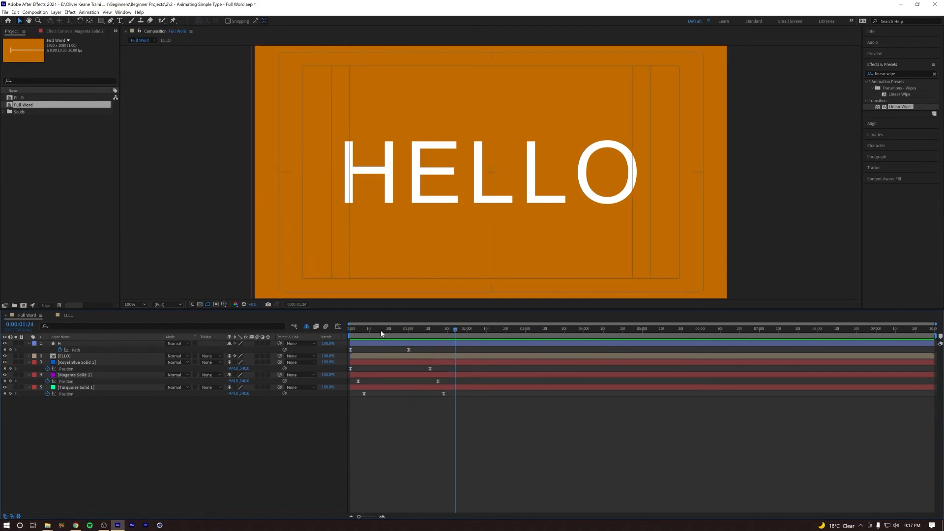
pyautogui.press('space')
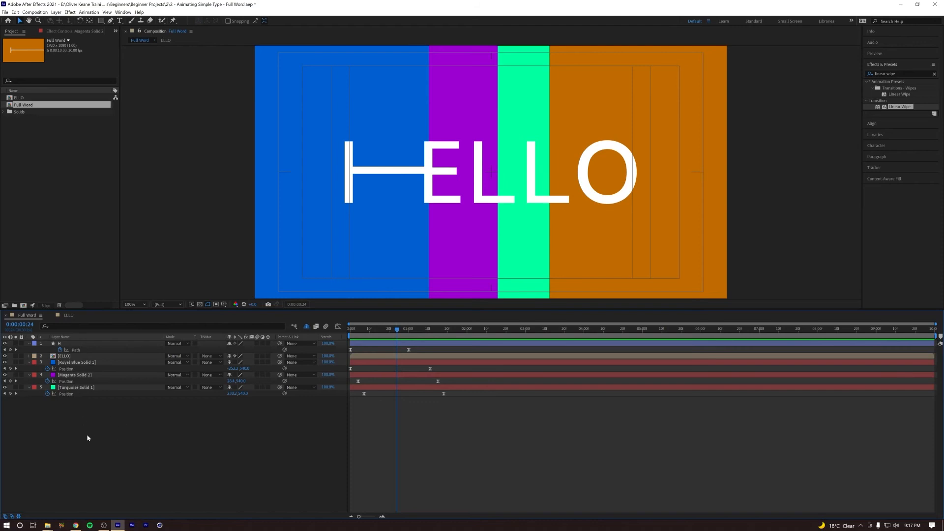
pyautogui.click(57, 13)
pyautogui.moveTo(79, 16)
pyautogui.click(213, 28)
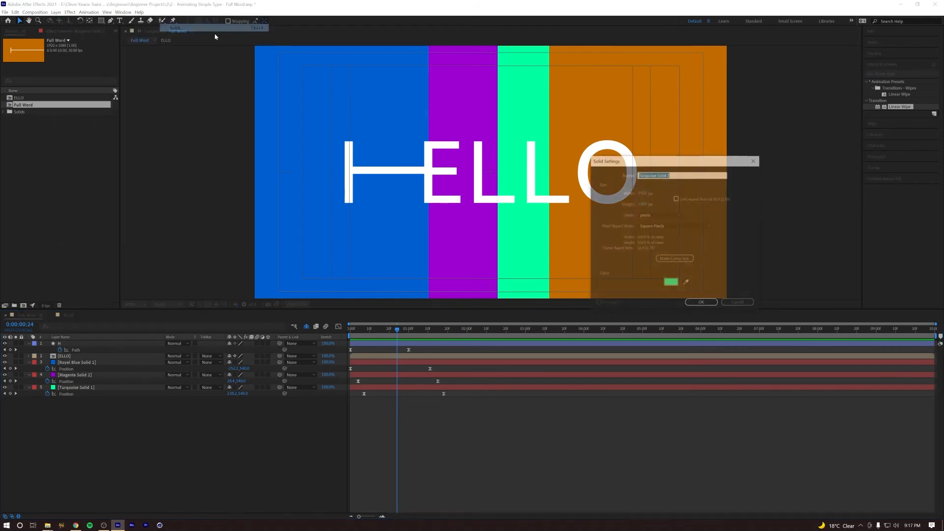
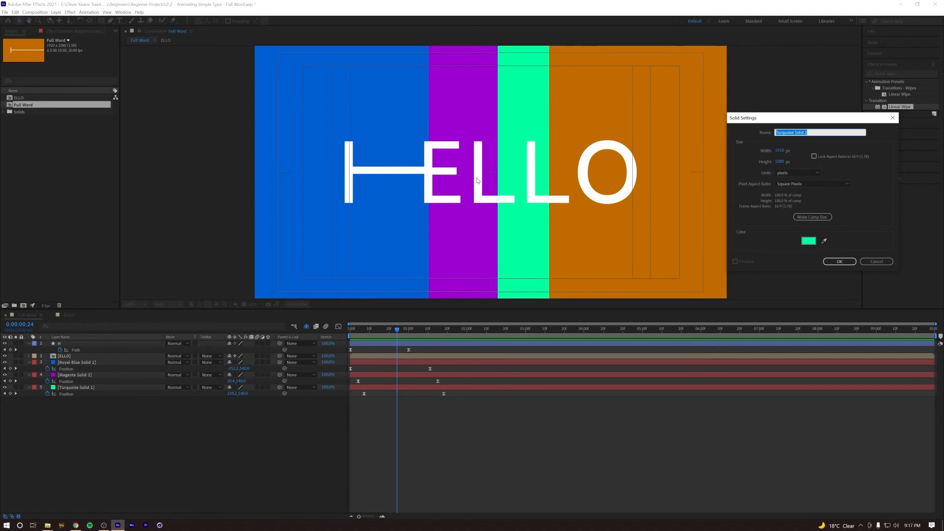
pyautogui.click(812, 245)
pyautogui.moveTo(454, 322); pyautogui.dragTo(457, 365)
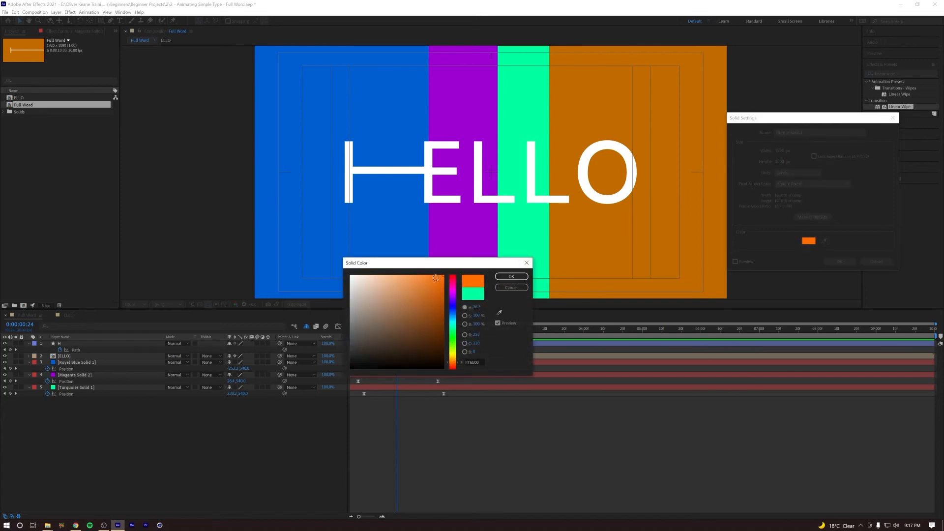
pyautogui.click(512, 276)
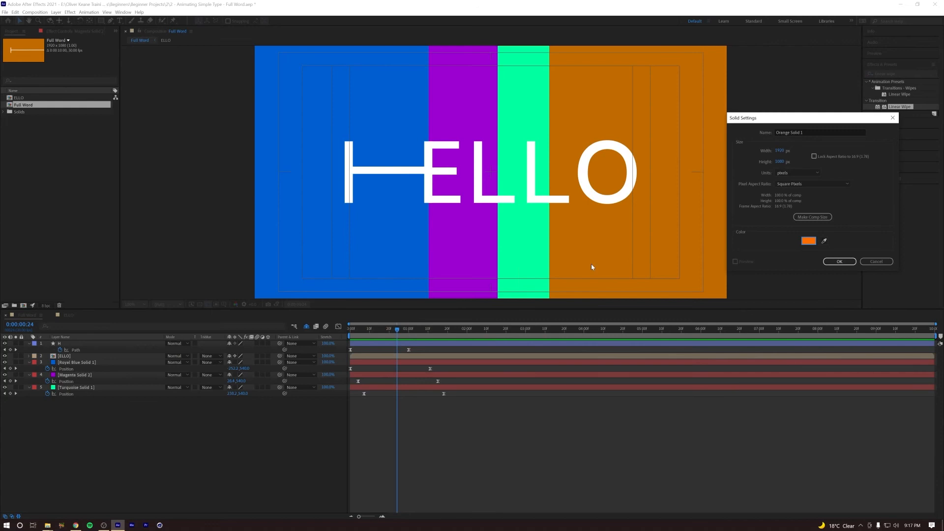
pyautogui.click(839, 261)
# Place the orange solid at the bottom of the layer stack and rename it BG
pyautogui.moveTo(98, 401); pyautogui.dragTo(97, 404)
pyautogui.moveTo(84, 355); pyautogui.dragTo(75, 401)
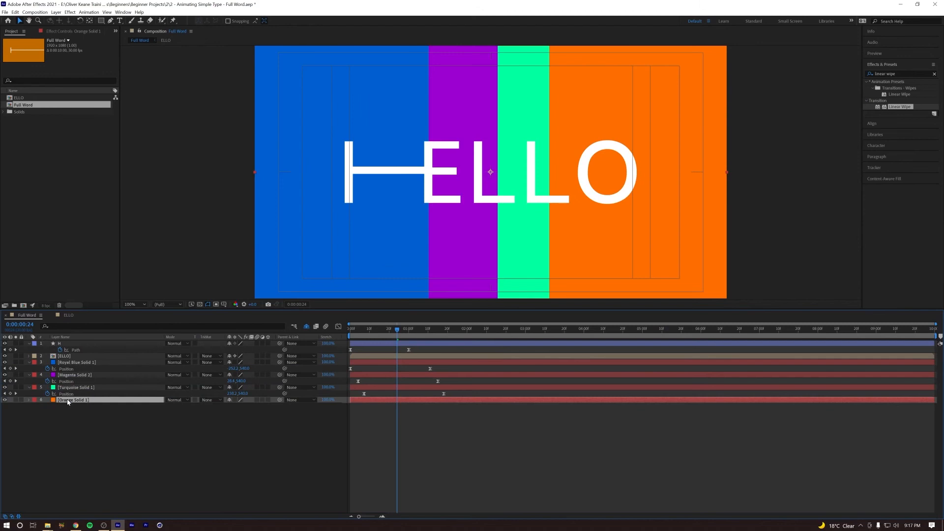
pyautogui.press('Return')
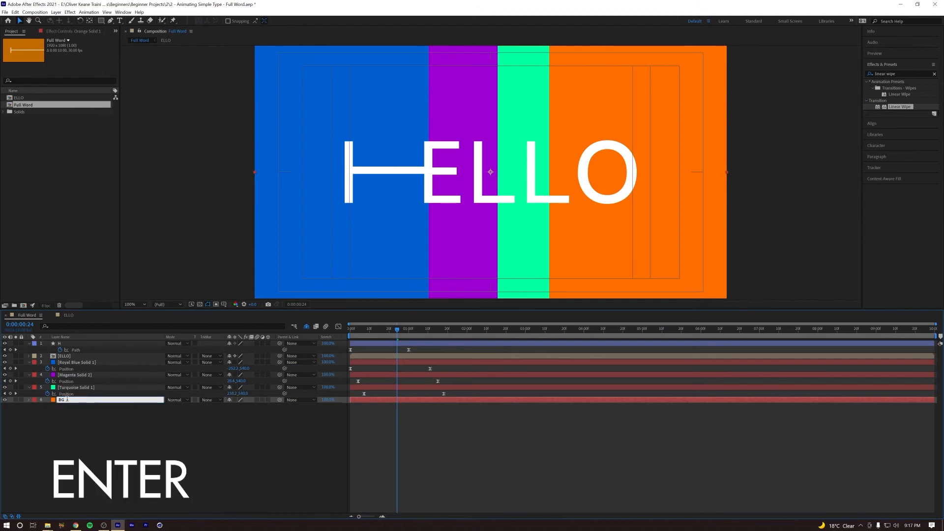
pyautogui.write('BG')
pyautogui.press('Return')
# Play the animation repeatedly from the beginning to examine the three-colour wipe against the new orange background
pyautogui.press('space')
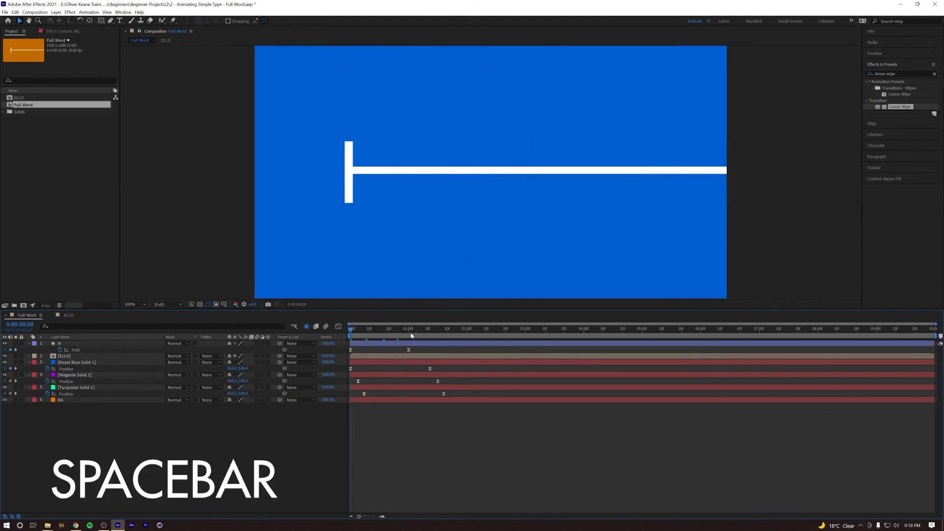
pyautogui.press('space')
pyautogui.press('space')
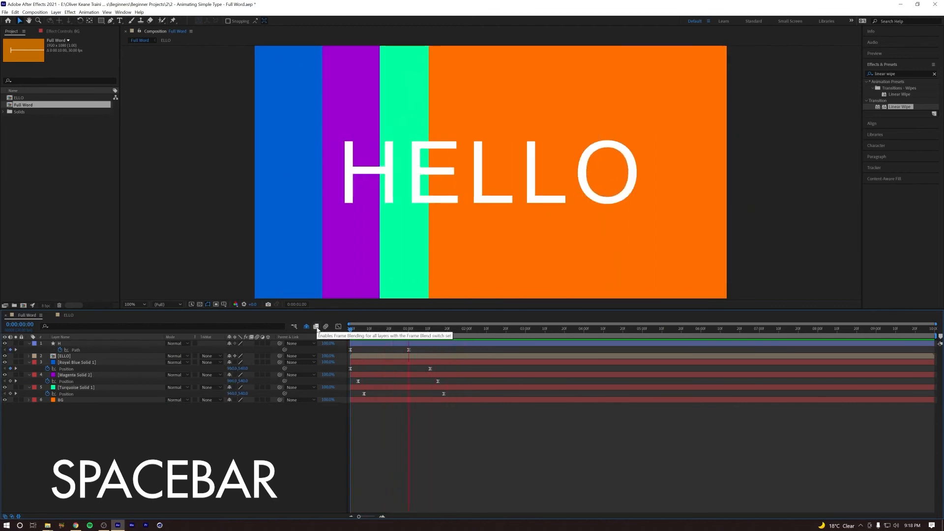
pyautogui.press('space')
pyautogui.press('space')
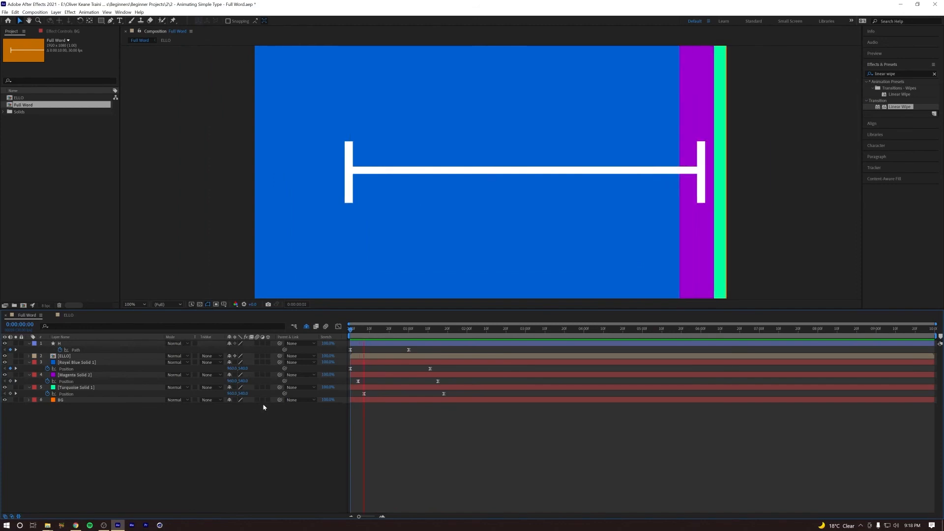
pyautogui.press('space')
pyautogui.press('space')
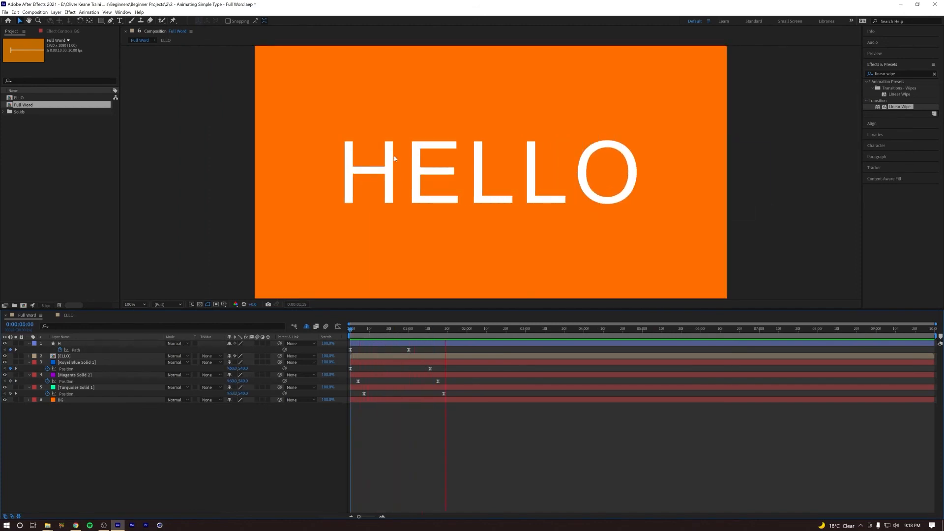
pyautogui.press('space')
pyautogui.press('space')
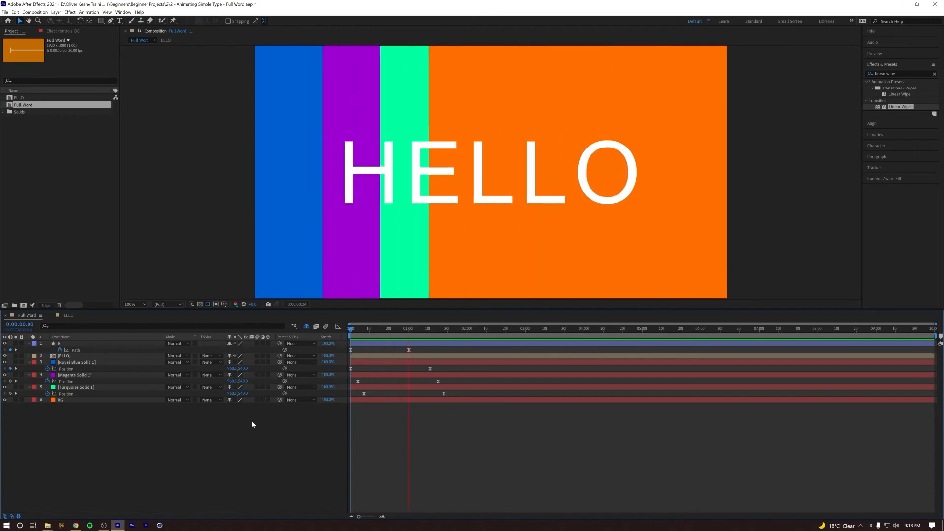
pyautogui.press('space')
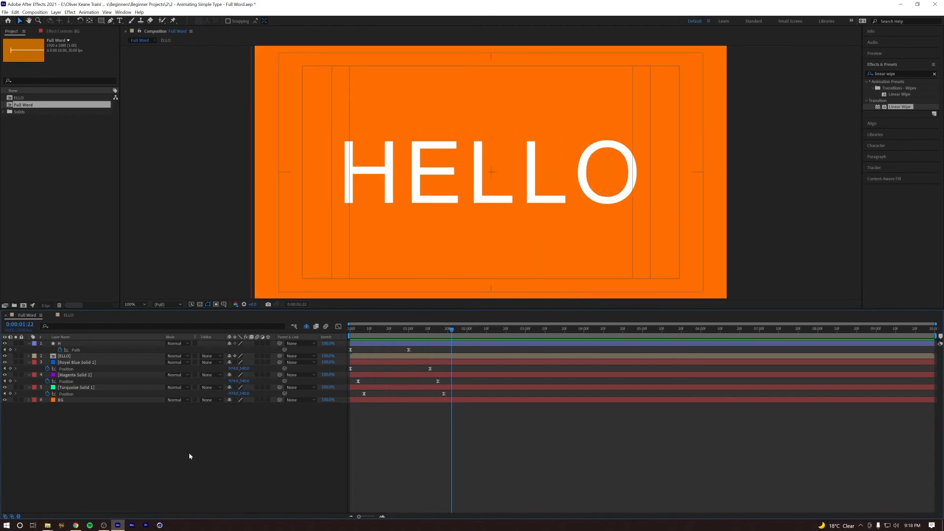
# Collapse the Position properties of the blue, purple and turquoise solids to tidy the layer list
pyautogui.click(29, 363)
pyautogui.click(29, 369)
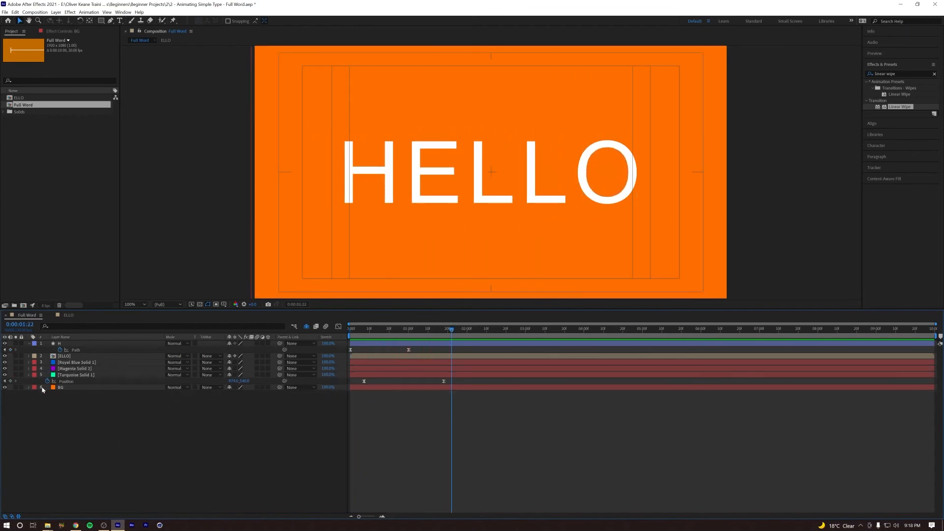
pyautogui.click(29, 375)
pyautogui.click(69, 363)
pyautogui.keyDown('shift'); pyautogui.click(66, 375); pyautogui.keyUp('shift')
pyautogui.click(102, 434)
pyautogui.click(69, 363)
pyautogui.click(73, 375)
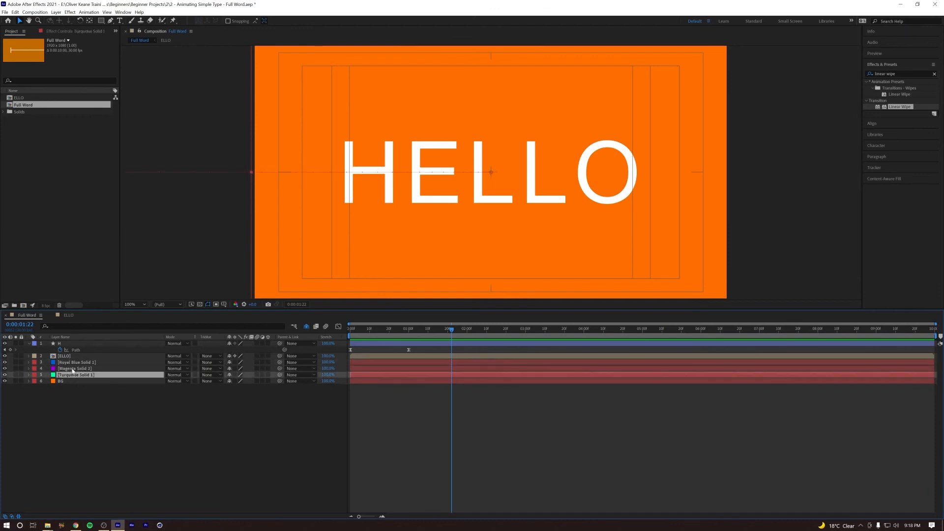
pyautogui.click(127, 437)
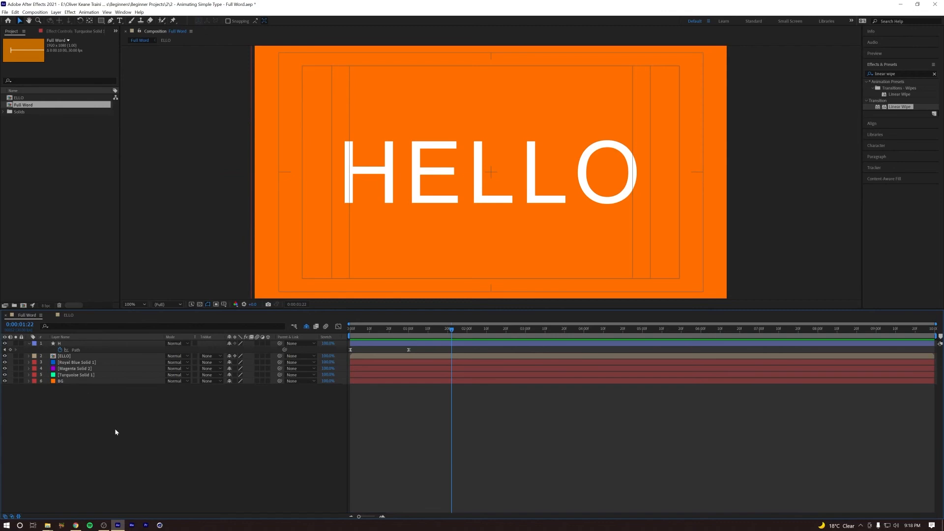
# Pre-compose the H and ELLO layers into a composition named HELLO MAIN ANIMATION, moving all attributes into it
pyautogui.click(63, 356)
pyautogui.click(396, 345)
pyautogui.press('Home')
pyautogui.press('space')
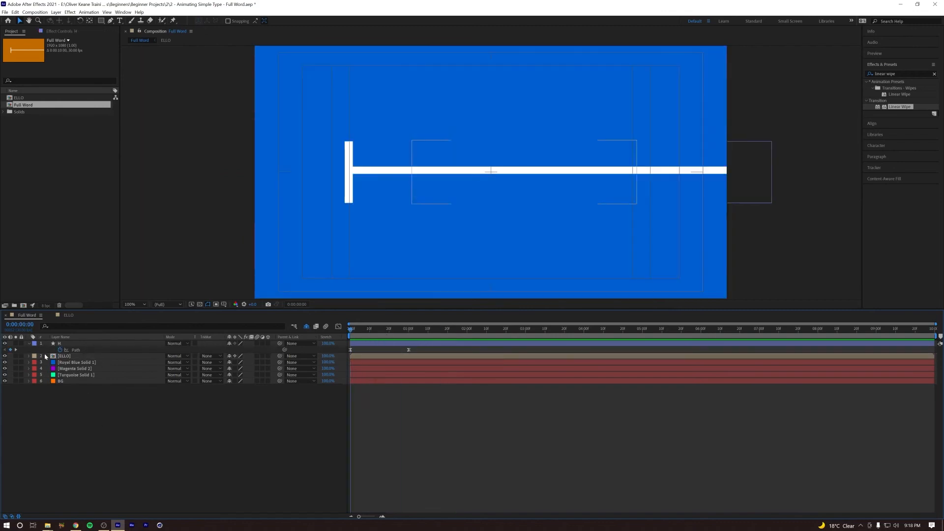
pyautogui.click(60, 344)
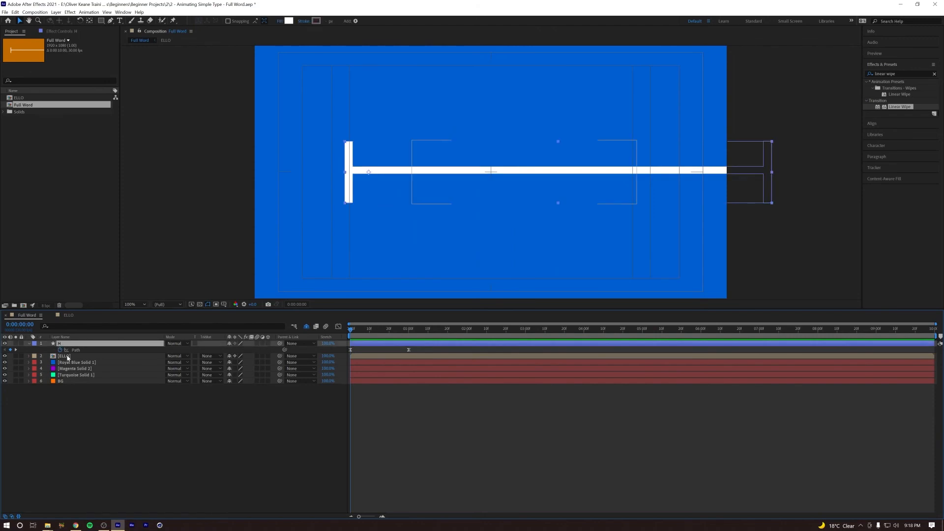
pyautogui.keyDown('shift'); pyautogui.click(68, 357); pyautogui.keyUp('shift')
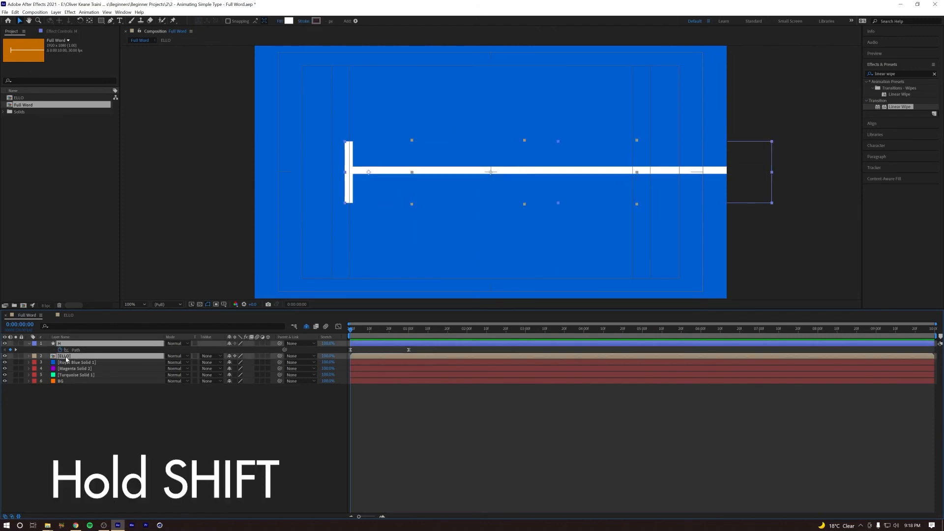
pyautogui.rightClick(66, 359)
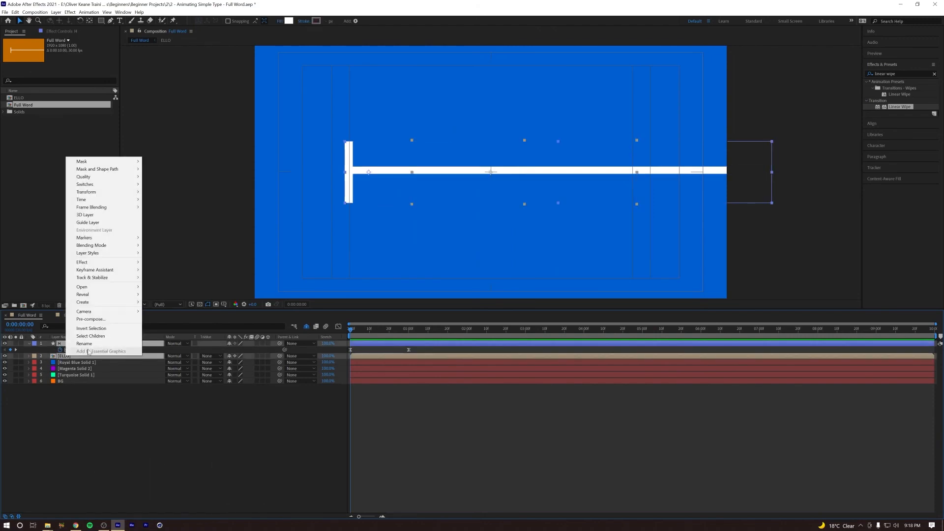
pyautogui.click(90, 319)
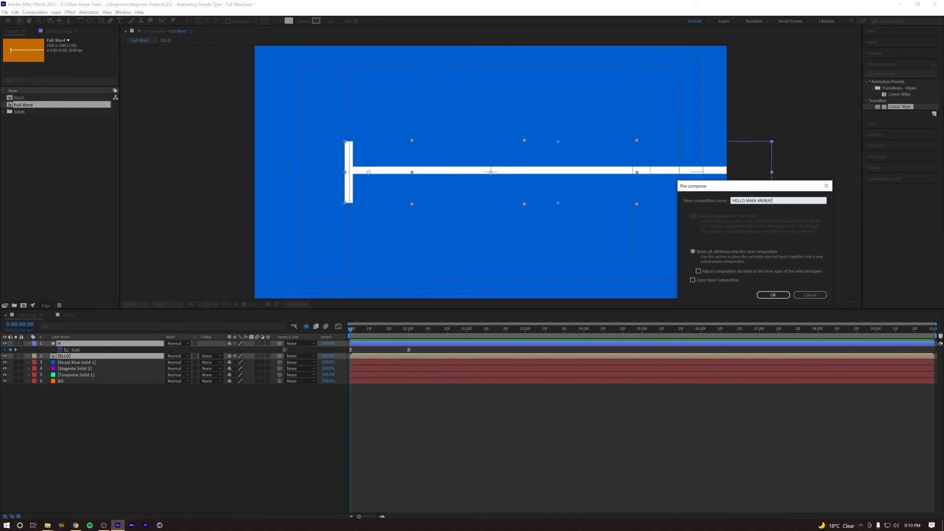
pyautogui.press('Return')
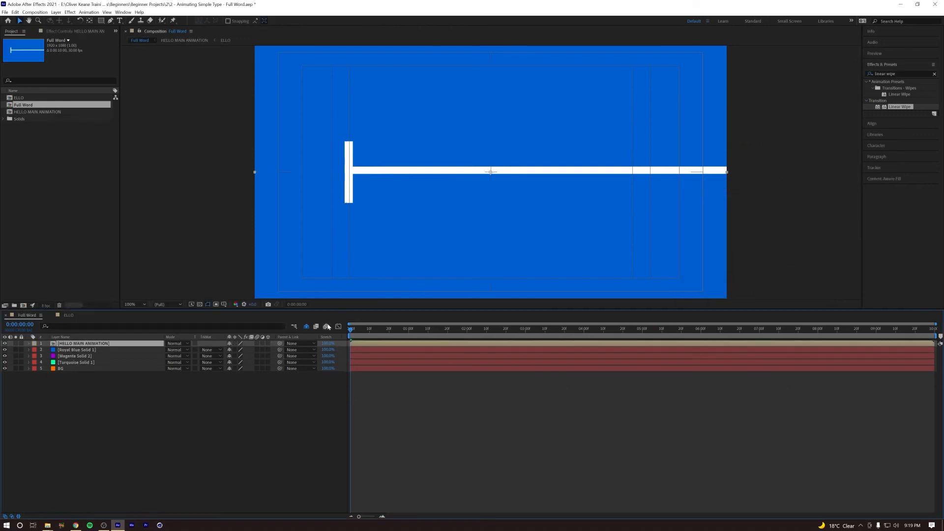
# Preview the composition to check the pre-composed HELLO animation over the coloured wipes
pyautogui.click(194, 444)
pyautogui.click(96, 344)
pyautogui.press('space')
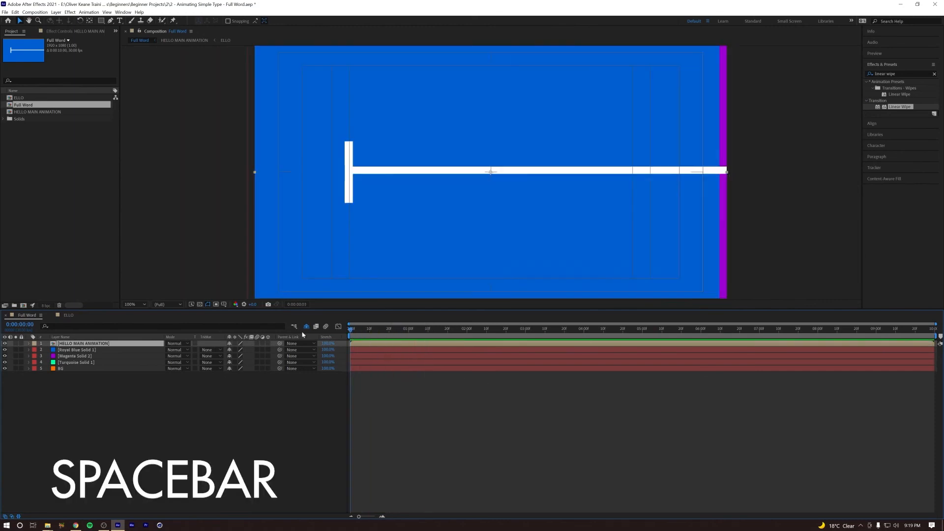
pyautogui.press('space')
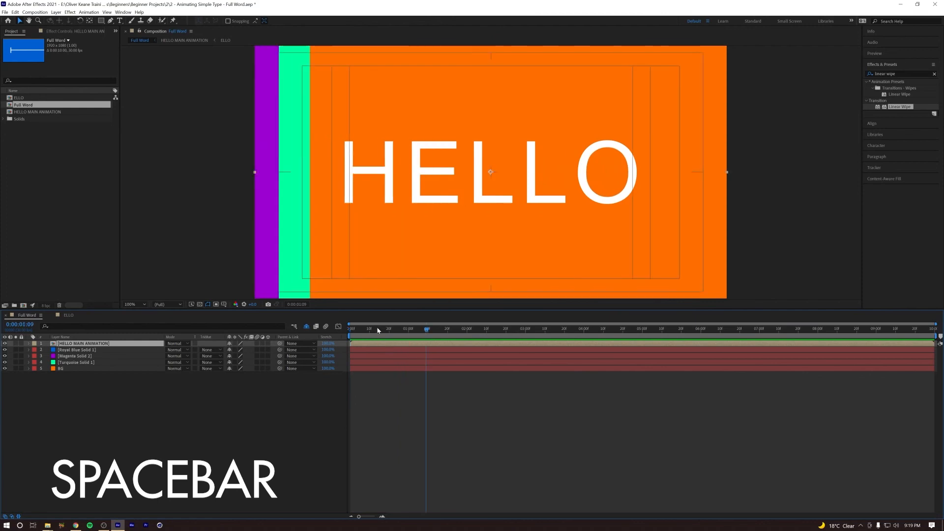
pyautogui.press('space')
pyautogui.press('space')
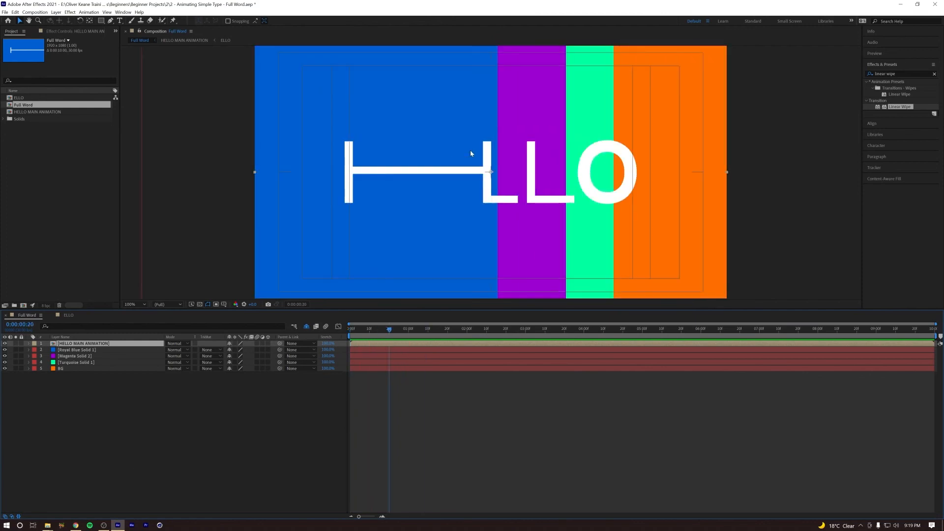
# Duplicate the HELLO MAIN ANIMATION layer and scrub through the early frames of the reveal
pyautogui.click(130, 431)
pyautogui.click(87, 344)
pyautogui.hotkey('ctrl', 'd')
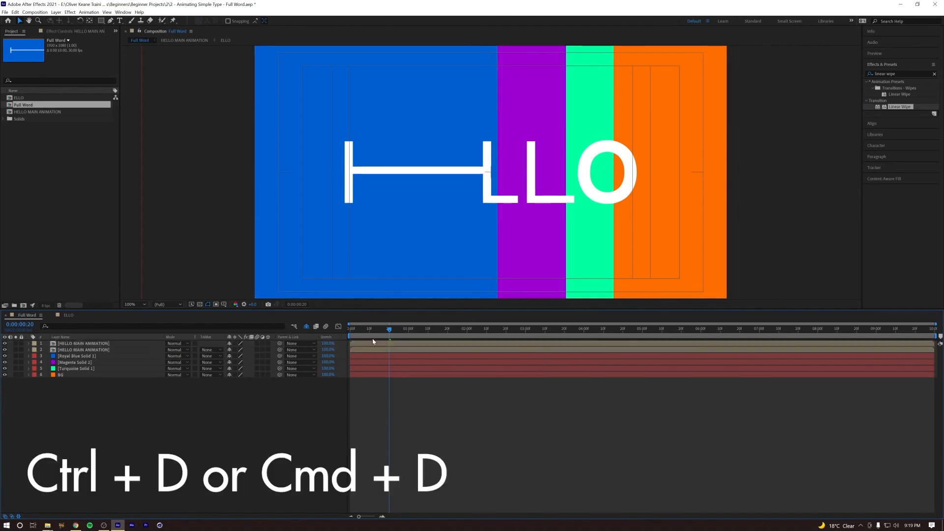
pyautogui.click(375, 329)
pyautogui.click(358, 329)
pyautogui.press('space')
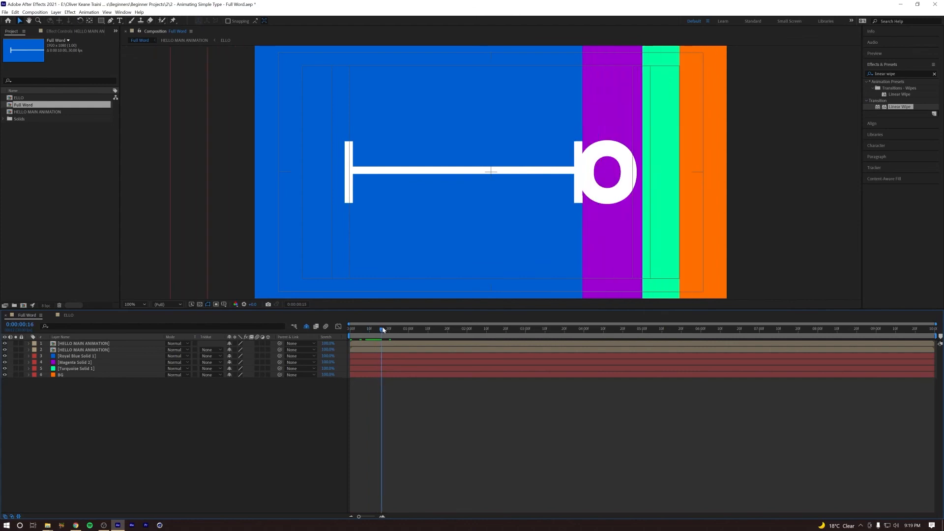
# Apply the Fill effect to the upper HELLO MAIN ANIMATION layer and set its colour to a slightly darker red
pyautogui.click(95, 344)
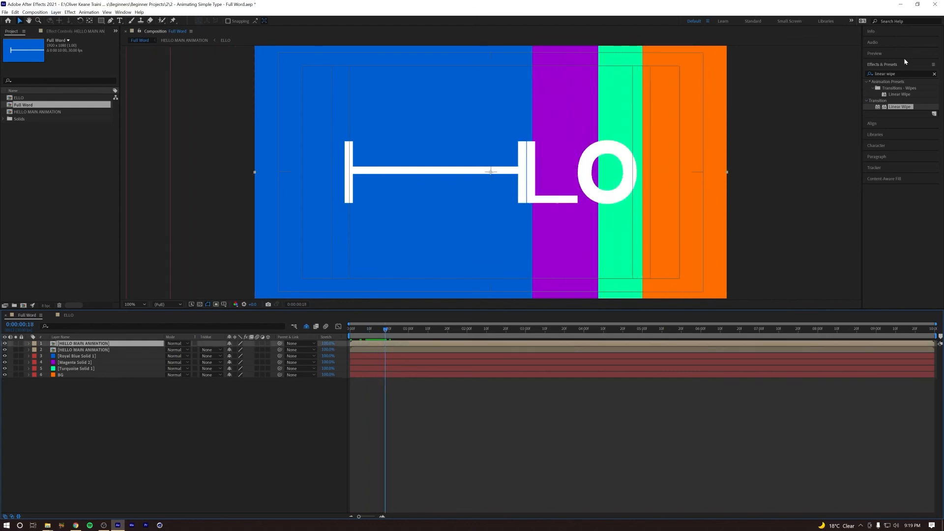
pyautogui.click(901, 71)
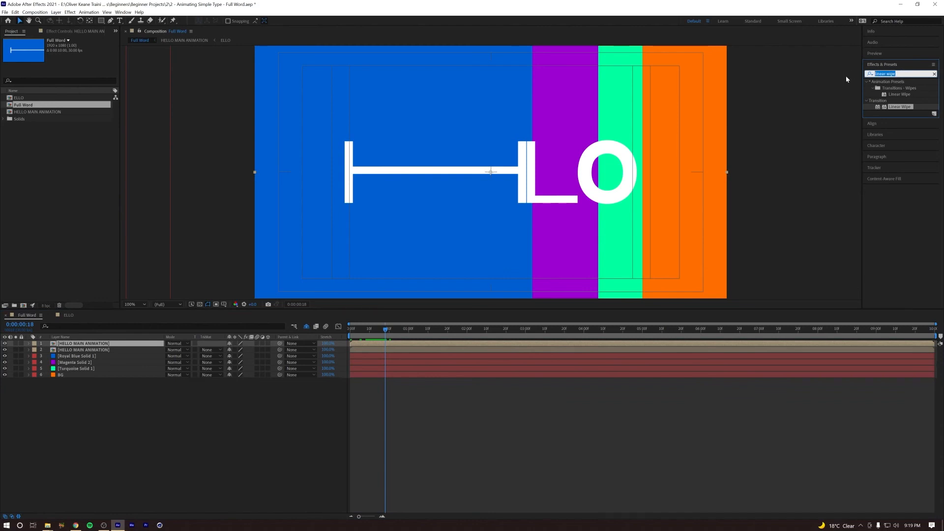
pyautogui.write('fill')
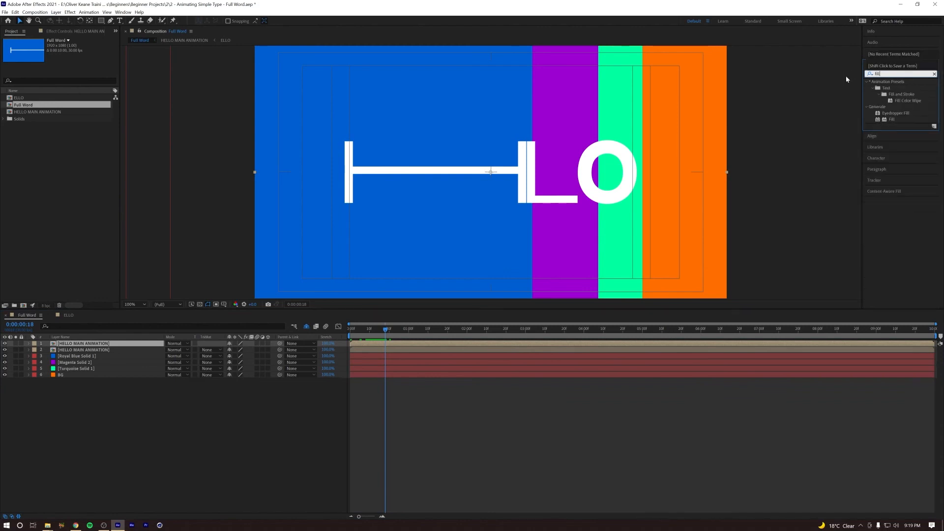
pyautogui.doubleClick(878, 119)
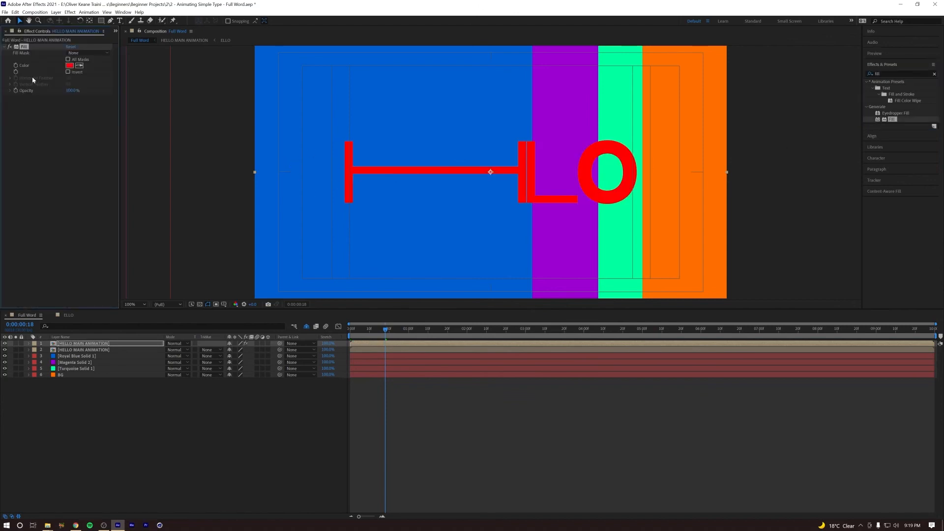
pyautogui.click(70, 65)
pyautogui.moveTo(449, 319); pyautogui.dragTo(465, 272)
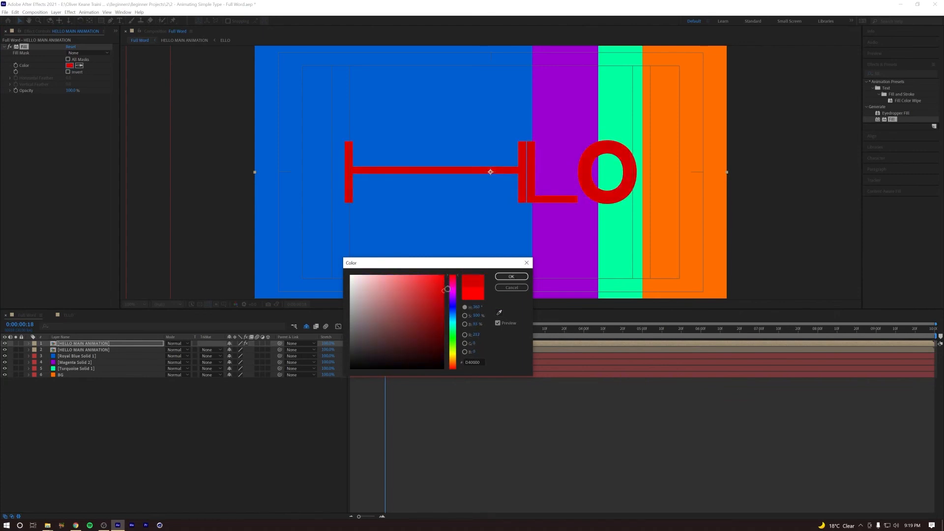
pyautogui.moveTo(449, 291)
pyautogui.mouseDown()
pyautogui.moveTo(404, 311)
pyautogui.moveTo(429, 304)
pyautogui.moveTo(438, 287)
pyautogui.mouseUp()
pyautogui.click(511, 277)
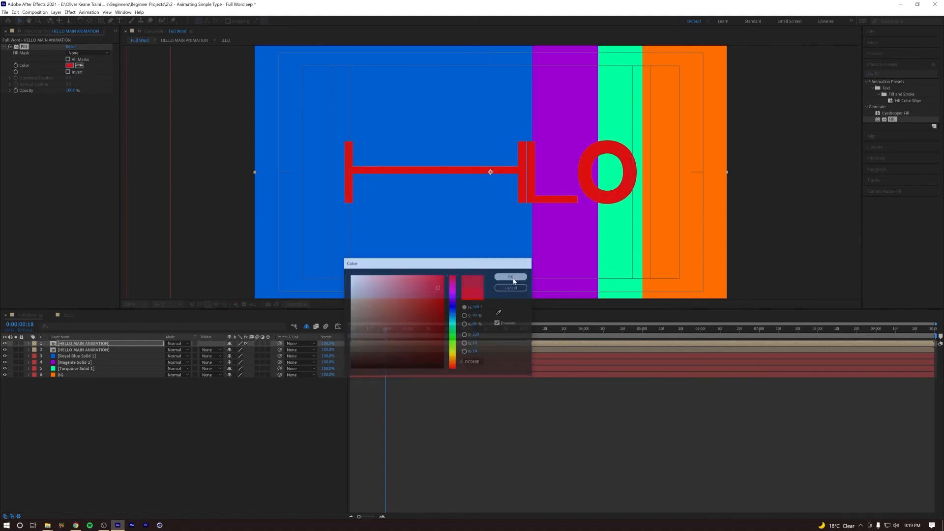
# Move the red-filled HELLO MAIN ANIMATION layer beneath the white one and return to the first frame
pyautogui.moveTo(87, 344); pyautogui.dragTo(89, 355)
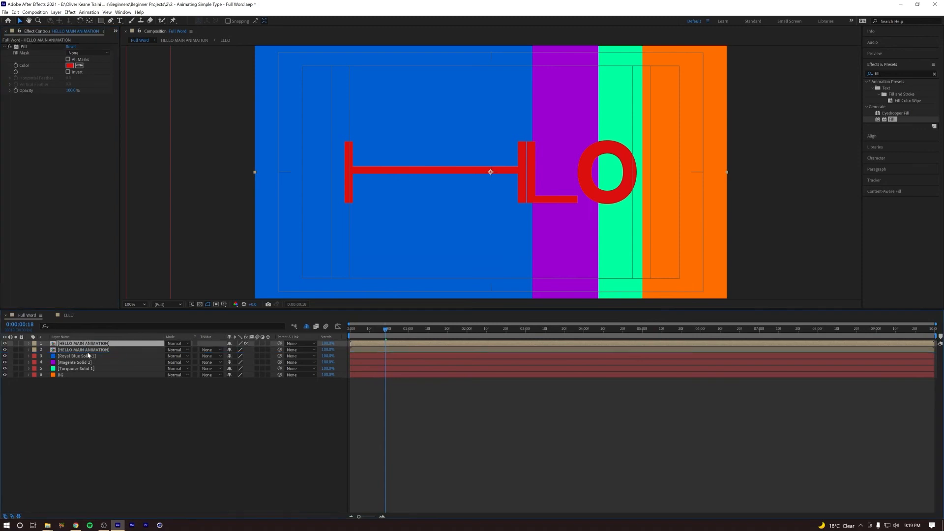
pyautogui.press('pageup')
pyautogui.press('pageup')
pyautogui.press('pageup')
pyautogui.press('pageup')
pyautogui.press('pageup')
pyautogui.press('pageup')
pyautogui.press('pageup')
pyautogui.press('pageup')
pyautogui.press('pageup')
pyautogui.press('pageup')
pyautogui.press('pageup')
pyautogui.press('pageup')
pyautogui.press('pageup')
pyautogui.press('pageup')
pyautogui.press('pageup')
pyautogui.press('pageup')
pyautogui.press('pageup')
pyautogui.press('pageup')
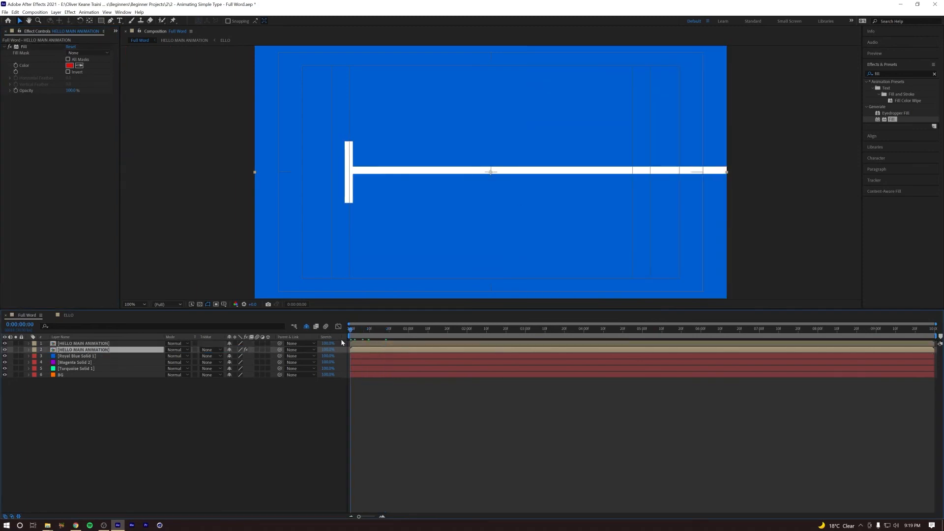
# Offset the start of the red-filled layer by about 4 frames and preview the red trail behind the white text
pyautogui.press('space')
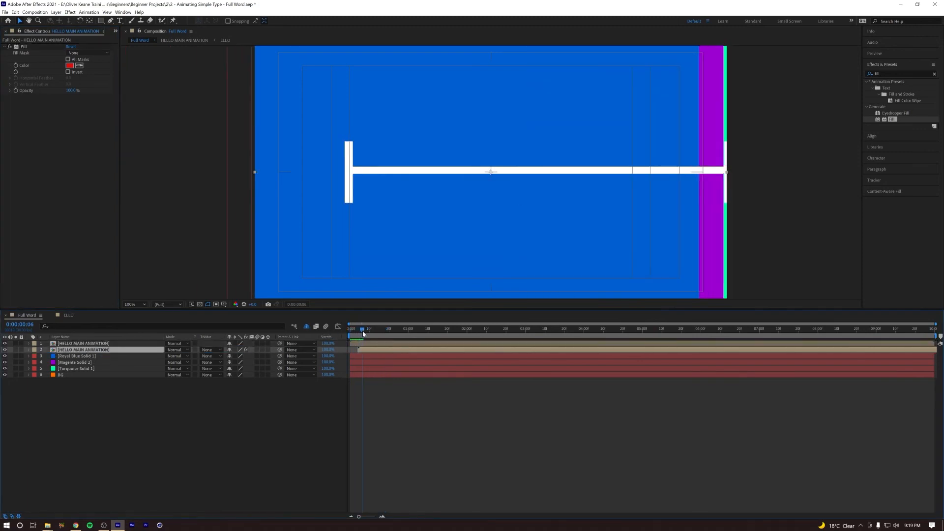
pyautogui.press('space')
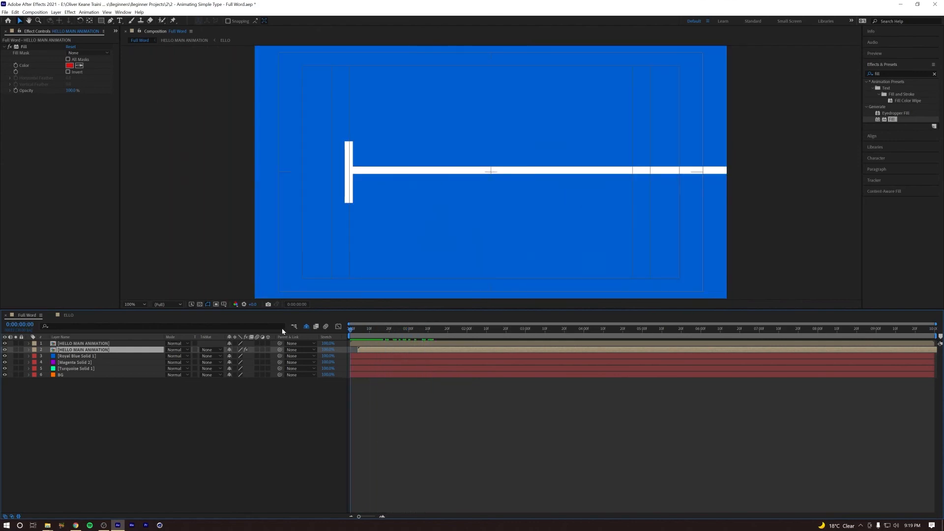
pyautogui.press('space')
pyautogui.press('space')
pyautogui.moveTo(352, 331); pyautogui.dragTo(373, 333)
pyautogui.press('space')
pyautogui.press('space')
pyautogui.press('space')
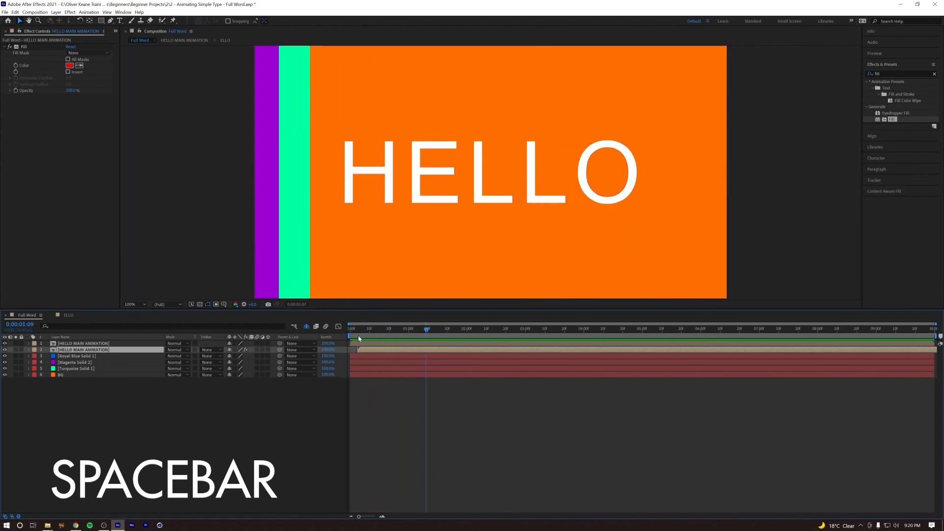
pyautogui.press('space')
pyautogui.press('space')
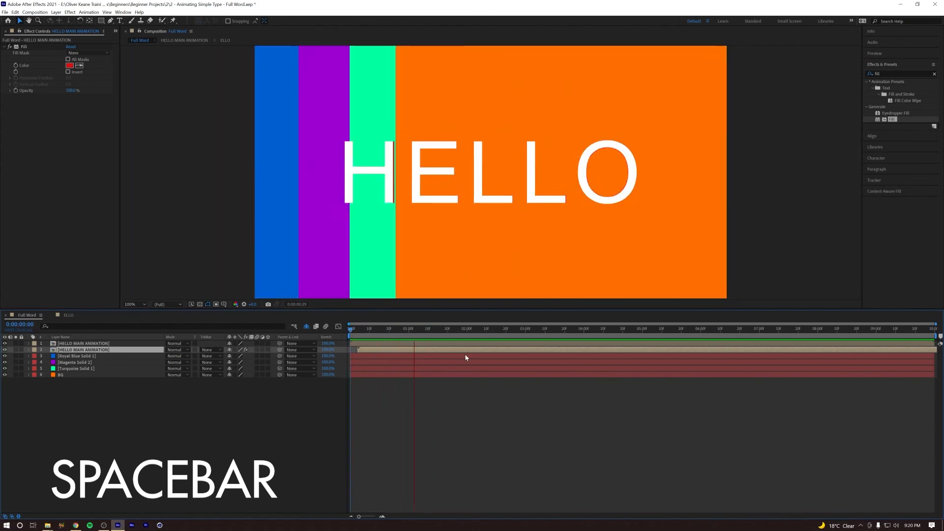
pyautogui.press('space')
pyautogui.press('space')
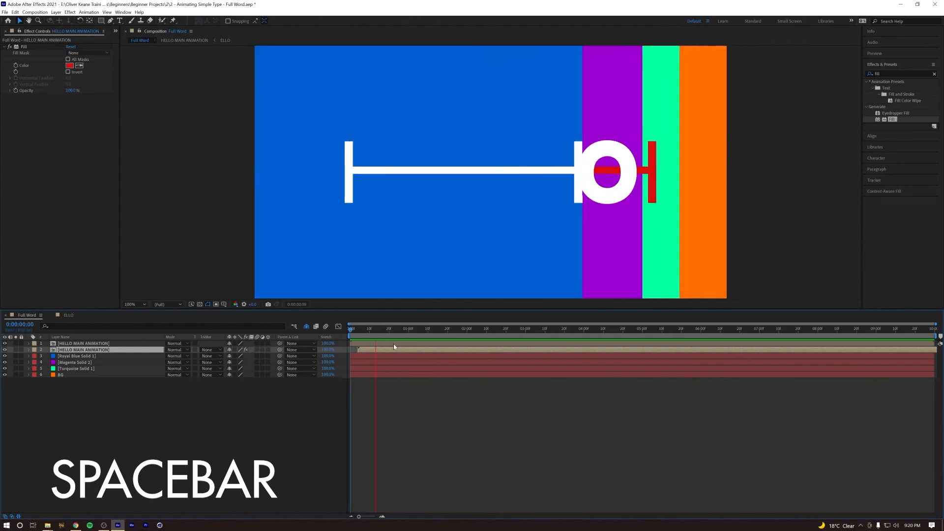
pyautogui.press('space')
pyautogui.press('space')
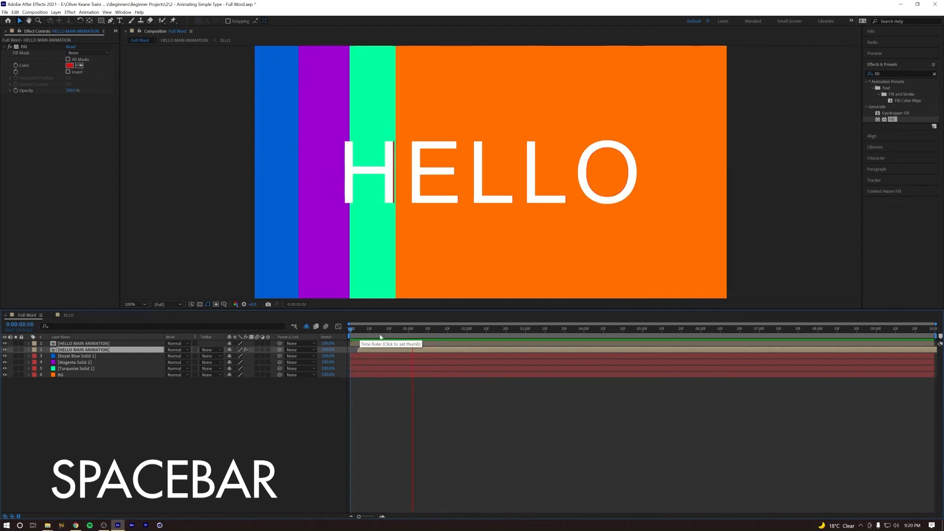
pyautogui.press('space')
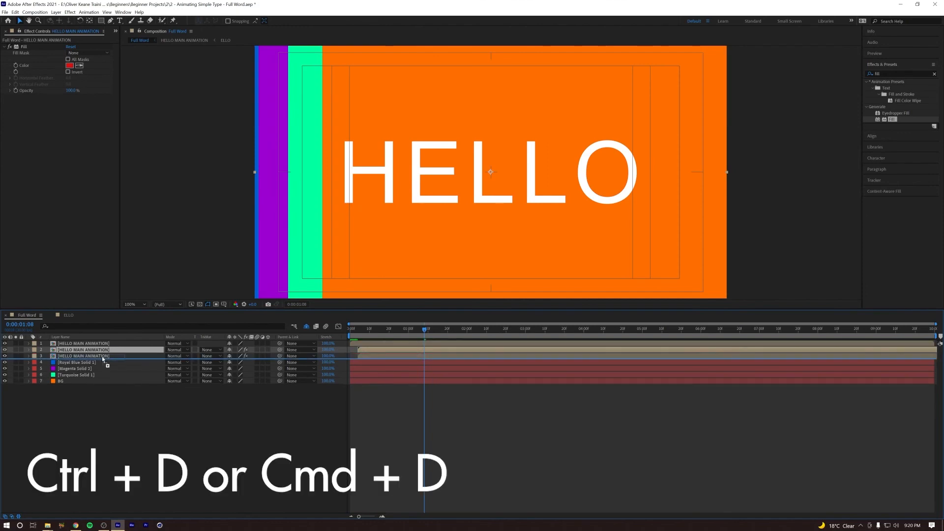
# Add a dark blue-filled duplicate of the red layer beneath it, starting about 8 frames into the composition
pyautogui.hotkey('ctrl', 'd')
pyautogui.moveTo(384, 330)
pyautogui.mouseDown()
pyautogui.moveTo(373, 330)
pyautogui.moveTo(380, 330)
pyautogui.mouseUp()
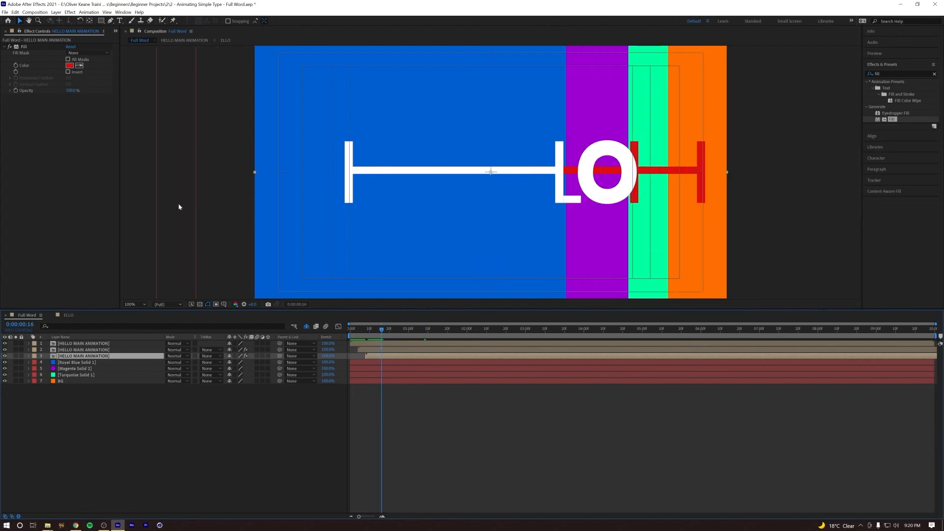
pyautogui.click(75, 67)
pyautogui.moveTo(453, 327); pyautogui.dragTo(455, 307)
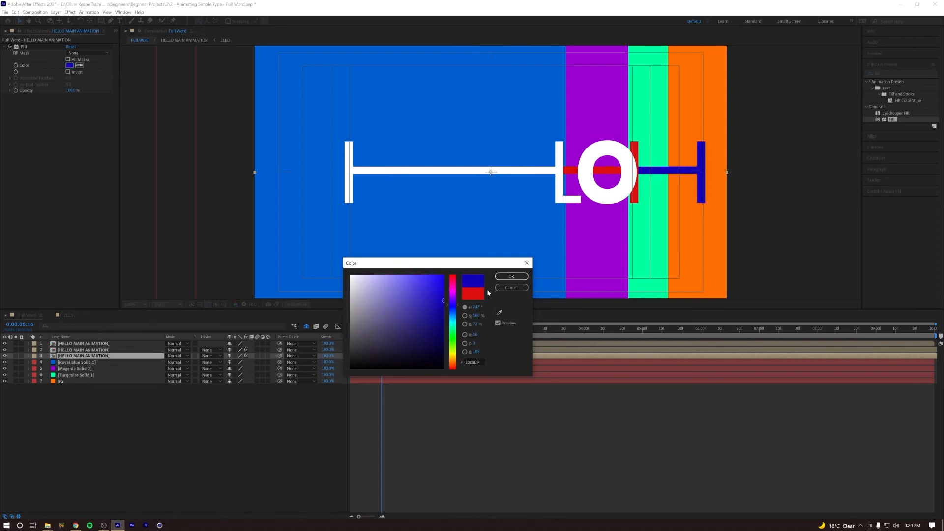
pyautogui.click(511, 277)
# Preview the composition repeatedly to check the red and blue trails behind the white HELLO
pyautogui.press('space')
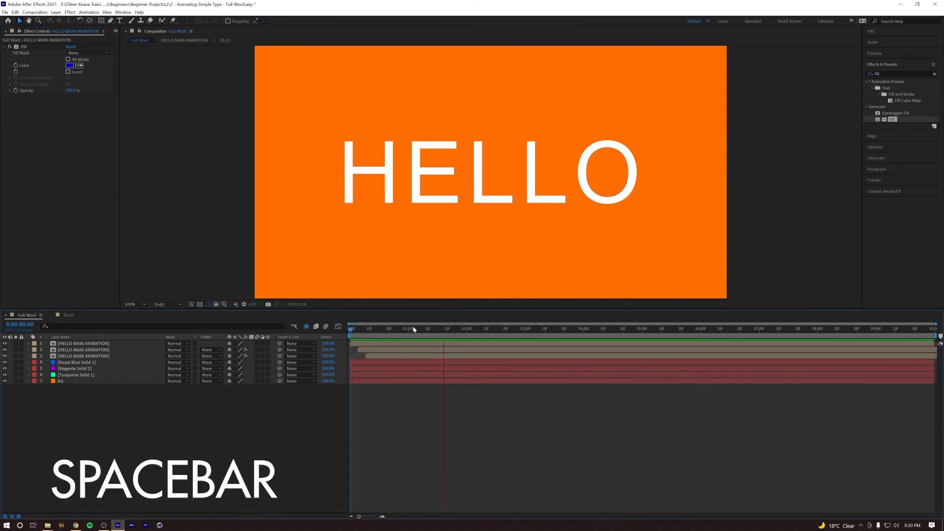
pyautogui.press('space')
pyautogui.press('space')
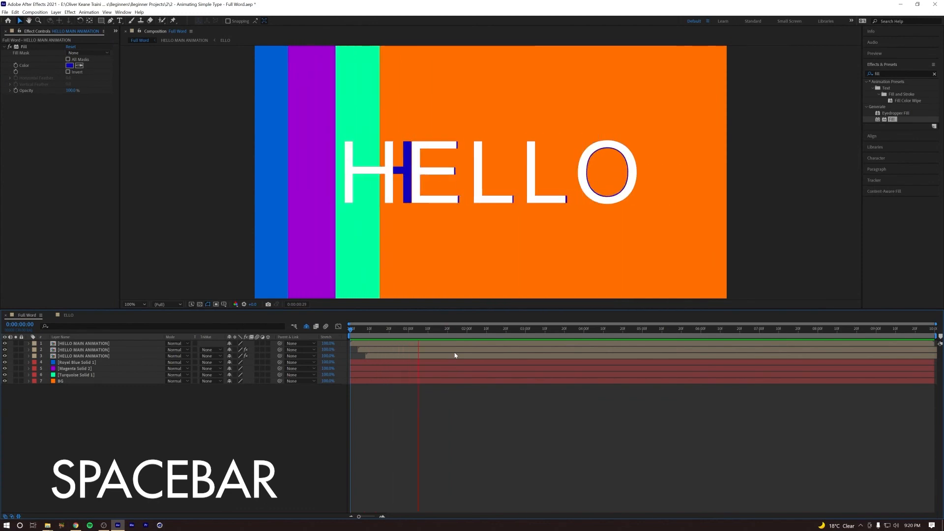
pyautogui.press('space')
pyautogui.press('space')
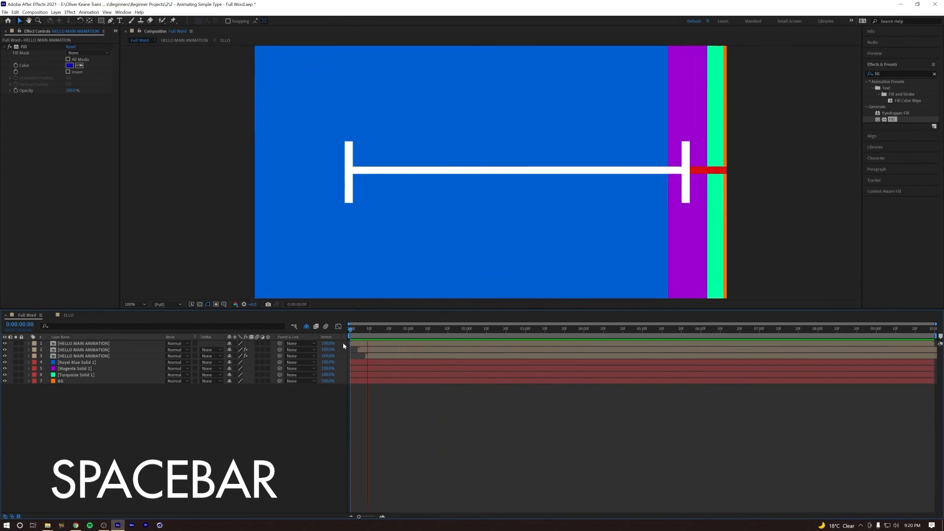
pyautogui.press('space')
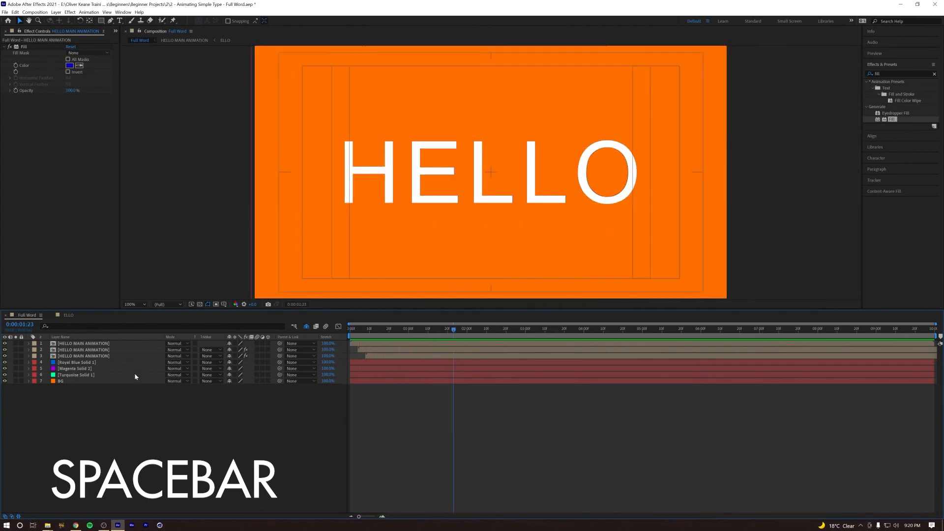
pyautogui.press('space')
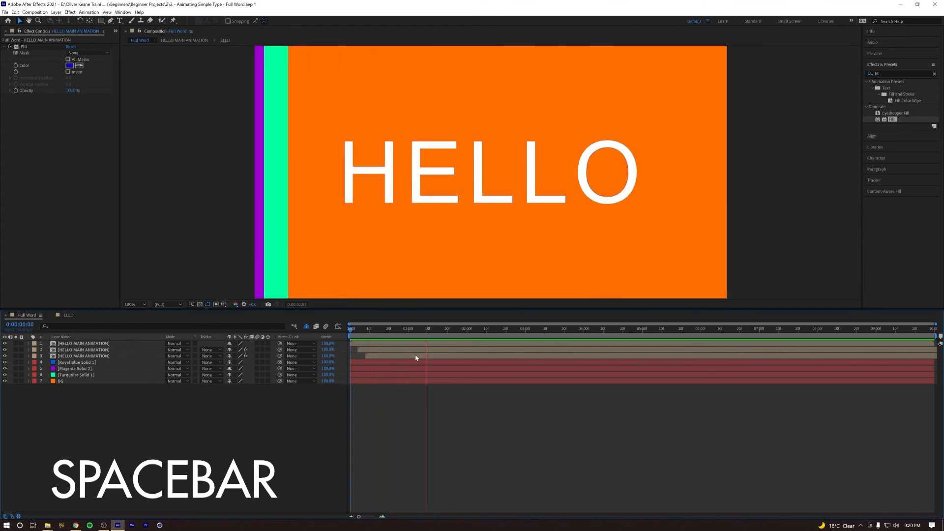
pyautogui.press('space')
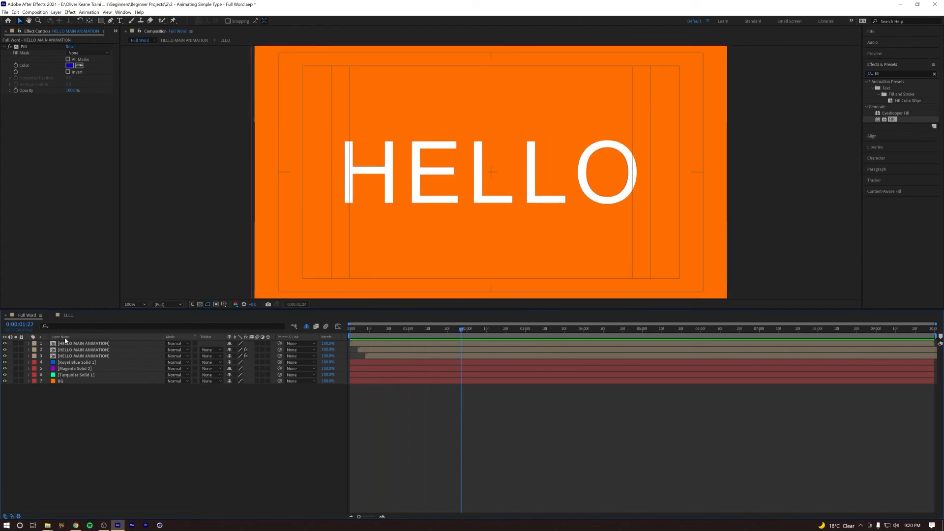
pyautogui.click(74, 344)
pyautogui.press('space')
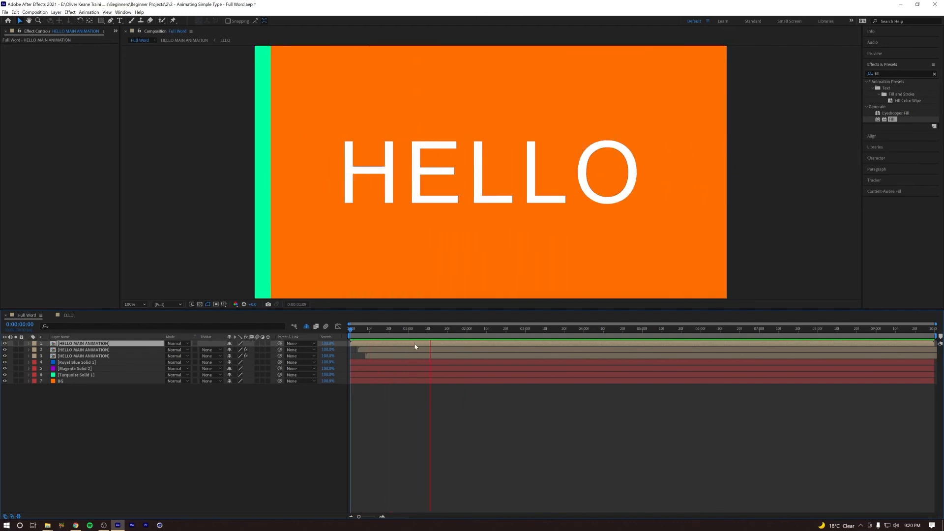
pyautogui.press('space')
# Apply the Fill effect to the topmost HELLO MAIN ANIMATION layer and set its colour to white
pyautogui.click(92, 345)
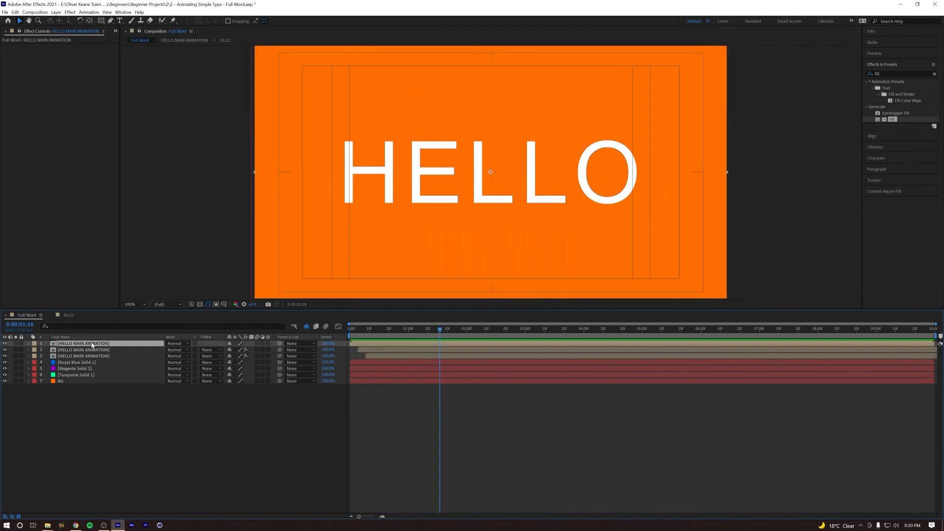
pyautogui.doubleClick(879, 120)
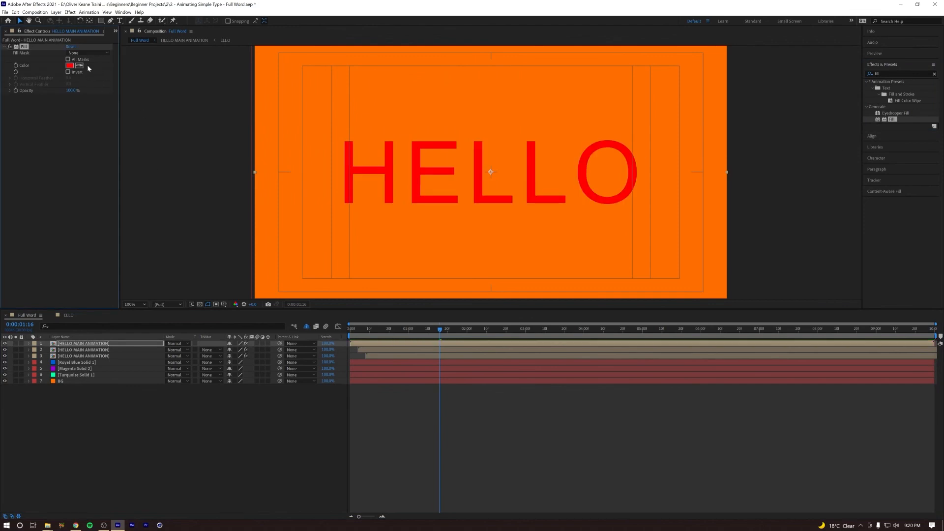
pyautogui.click(70, 65)
pyautogui.moveTo(352, 291); pyautogui.dragTo(351, 276)
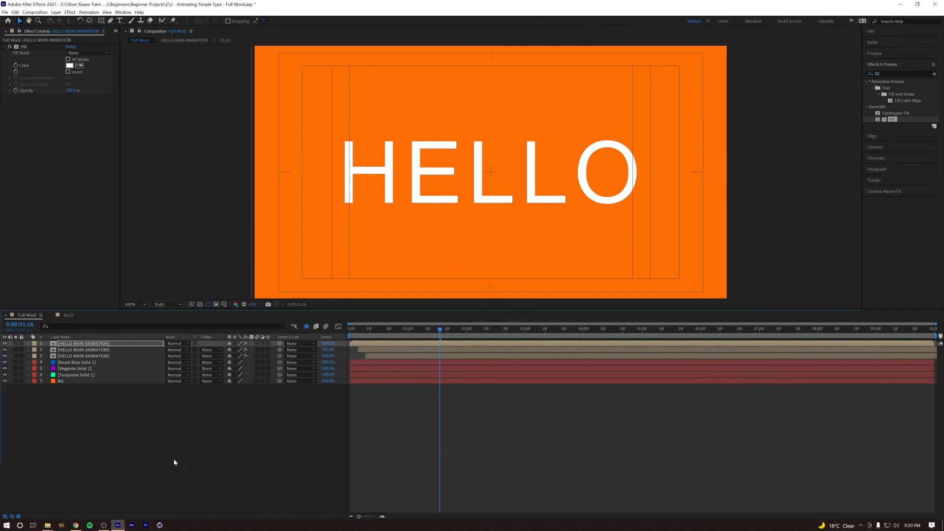
# Add a keyframe for the white fill colour at 0:00:01:16 and reveal the top layer's keyframes
pyautogui.click(15, 65)
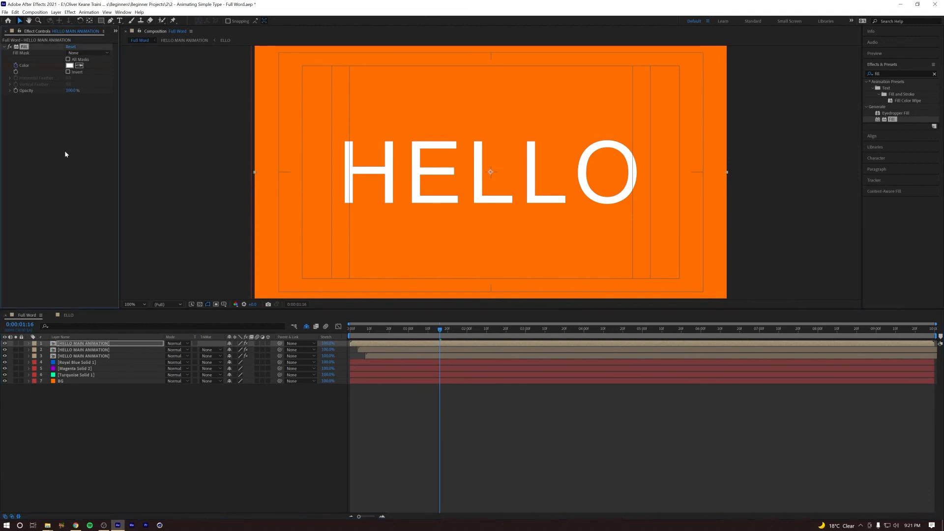
pyautogui.press('u')
pyautogui.click(417, 345)
pyautogui.press('u')
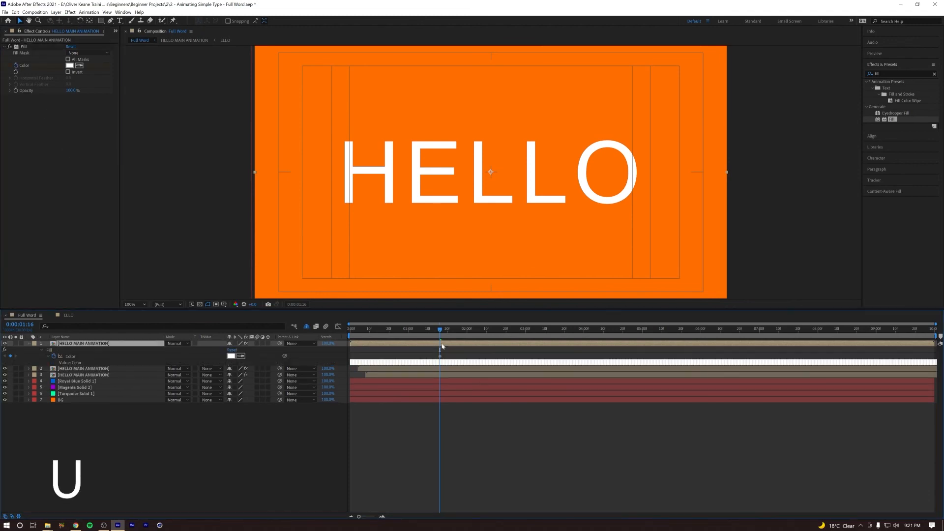
# Set the top layer's fill colour to bright cyan at 0:00:00:26
pyautogui.moveTo(439, 332); pyautogui.dragTo(399, 336)
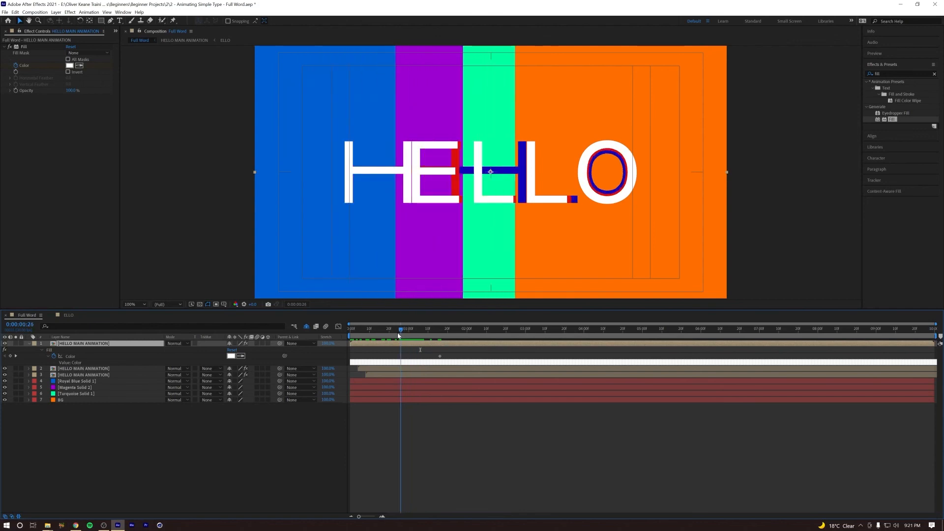
pyautogui.click(69, 65)
pyautogui.moveTo(413, 300); pyautogui.dragTo(449, 277)
pyautogui.moveTo(454, 315)
pyautogui.mouseDown()
pyautogui.moveTo(450, 337)
pyautogui.moveTo(449, 283)
pyautogui.moveTo(457, 361)
pyautogui.moveTo(453, 355)
pyautogui.mouseUp()
pyautogui.moveTo(422, 287)
pyautogui.mouseDown()
pyautogui.moveTo(424, 316)
pyautogui.moveTo(457, 364)
pyautogui.mouseUp()
pyautogui.moveTo(428, 316)
pyautogui.mouseDown()
pyautogui.moveTo(443, 279)
pyautogui.moveTo(456, 303)
pyautogui.mouseUp()
pyautogui.click(453, 292)
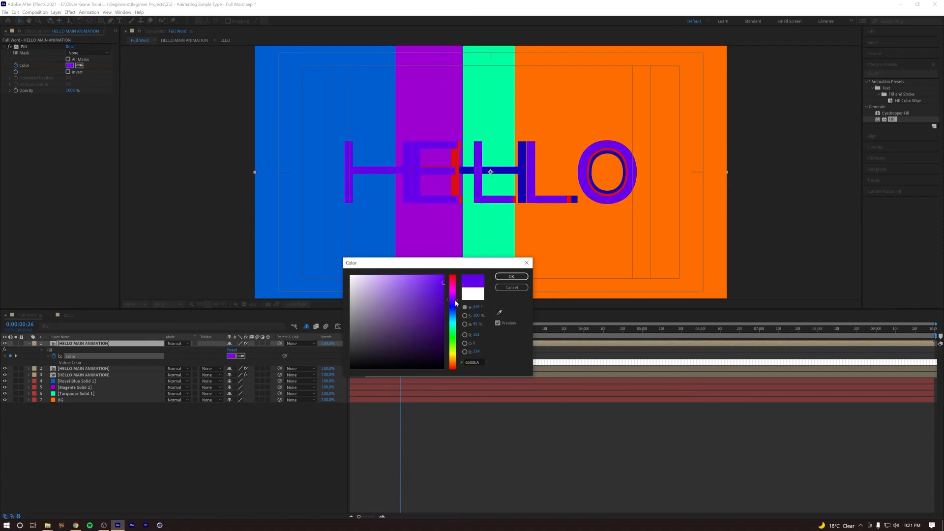
pyautogui.moveTo(455, 322); pyautogui.dragTo(444, 281)
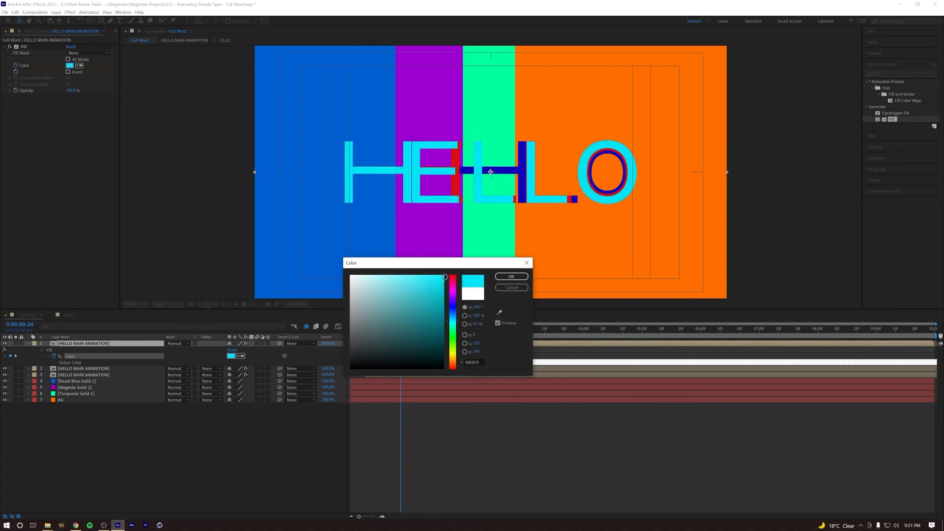
pyautogui.click(512, 277)
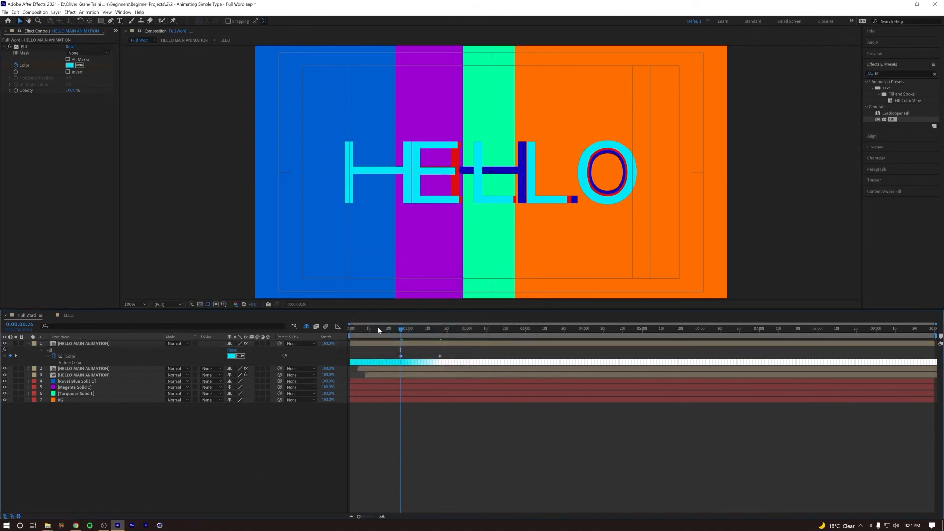
# Preview the colour change and shift both fill colour keyframes earlier, placing the cyan one at about frame 12
pyautogui.press('space')
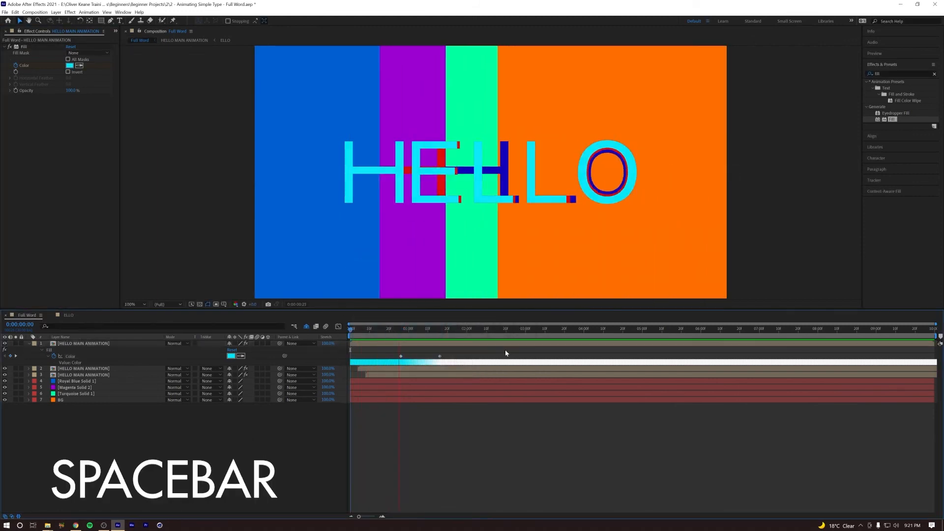
pyautogui.press('space')
pyautogui.moveTo(445, 352); pyautogui.dragTo(374, 357)
pyautogui.press('space')
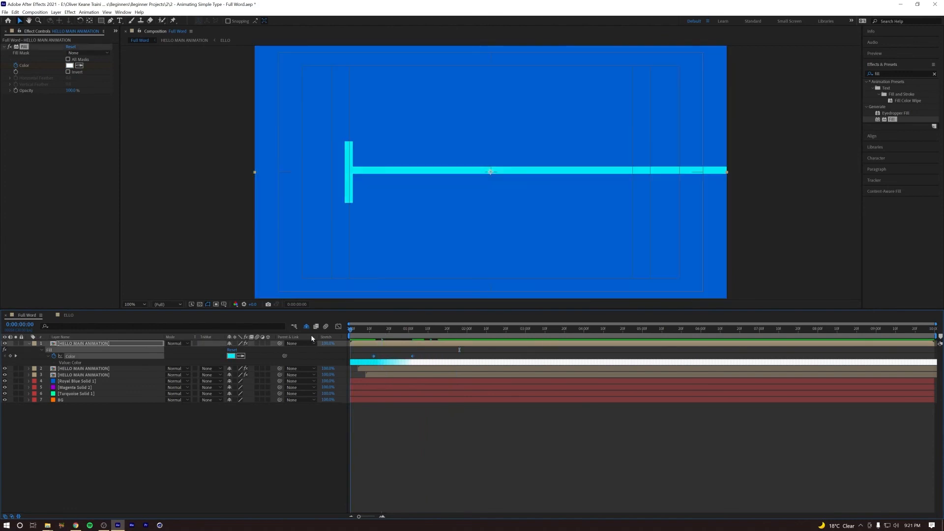
# Move the white colour keyframe to about 0:00:01:08 and preview the slower cyan-to-white change
pyautogui.press('space')
pyautogui.moveTo(415, 356); pyautogui.dragTo(426, 356)
pyautogui.press('space')
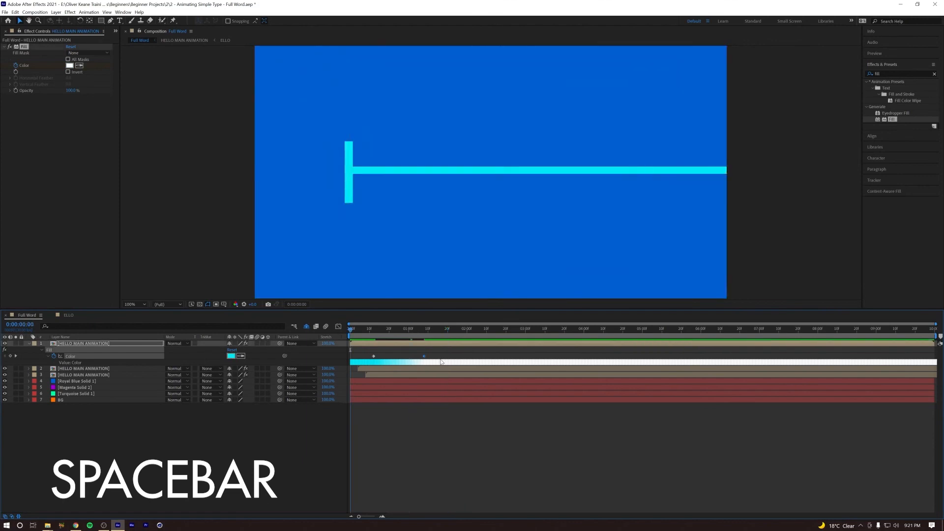
pyautogui.press('space')
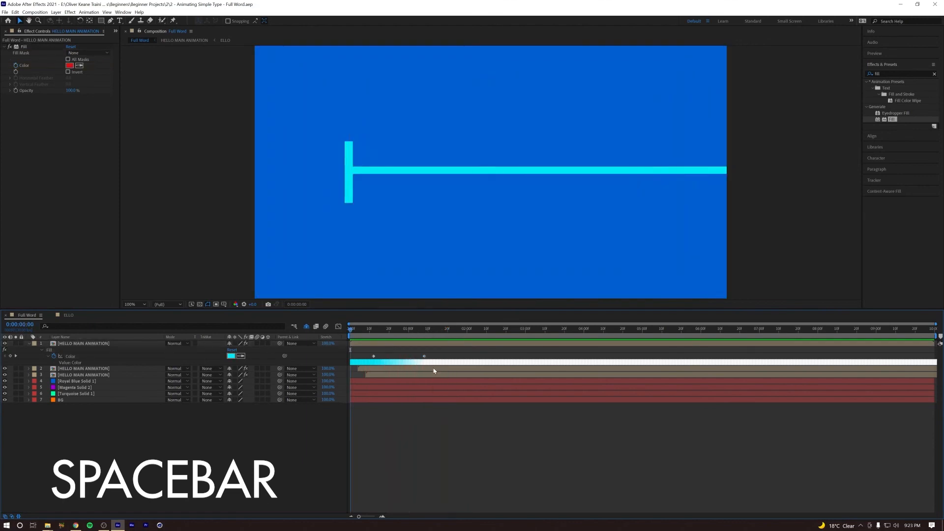
pyautogui.press('space')
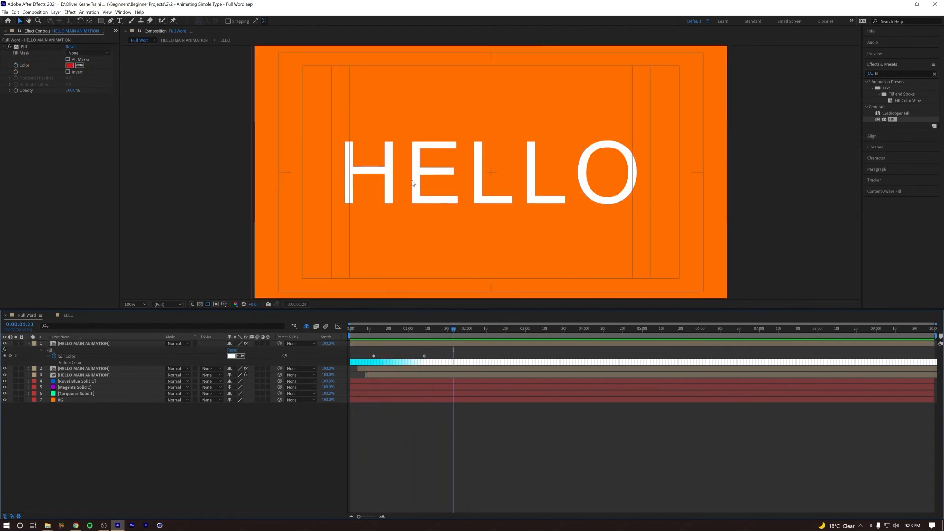
# Keyframe the top layer's fill as white at 0:00:01:23 and as purple at 0:00:01:25
pyautogui.click(10, 356)
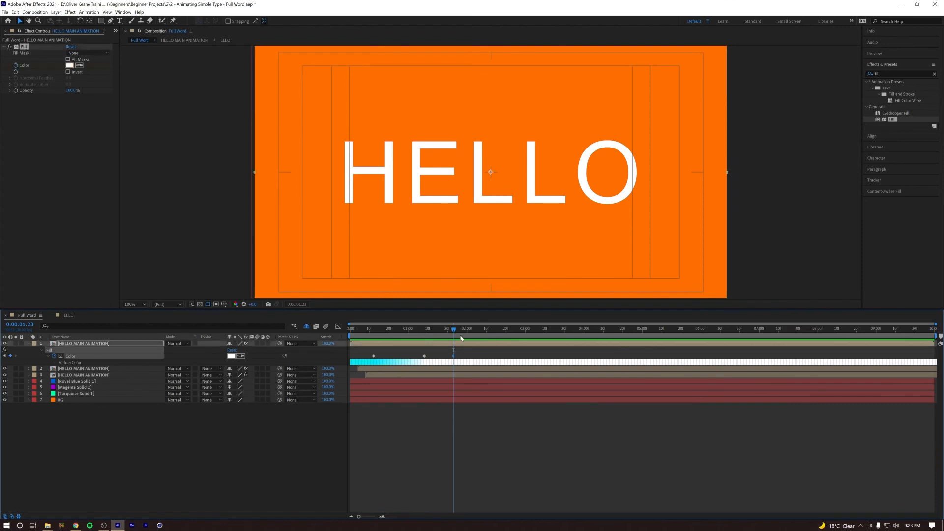
pyautogui.moveTo(455, 332); pyautogui.dragTo(458, 332)
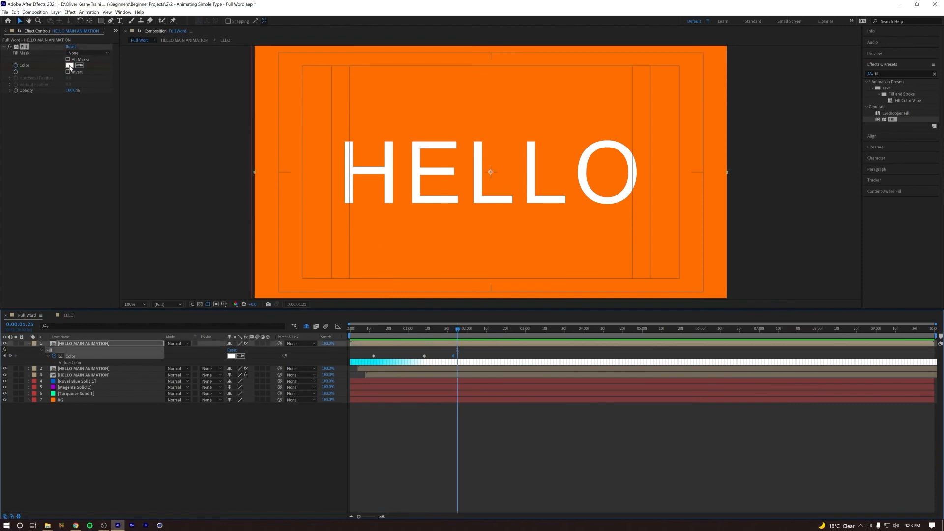
pyautogui.click(69, 65)
pyautogui.click(443, 276)
pyautogui.moveTo(453, 277); pyautogui.dragTo(455, 298)
pyautogui.click(511, 277)
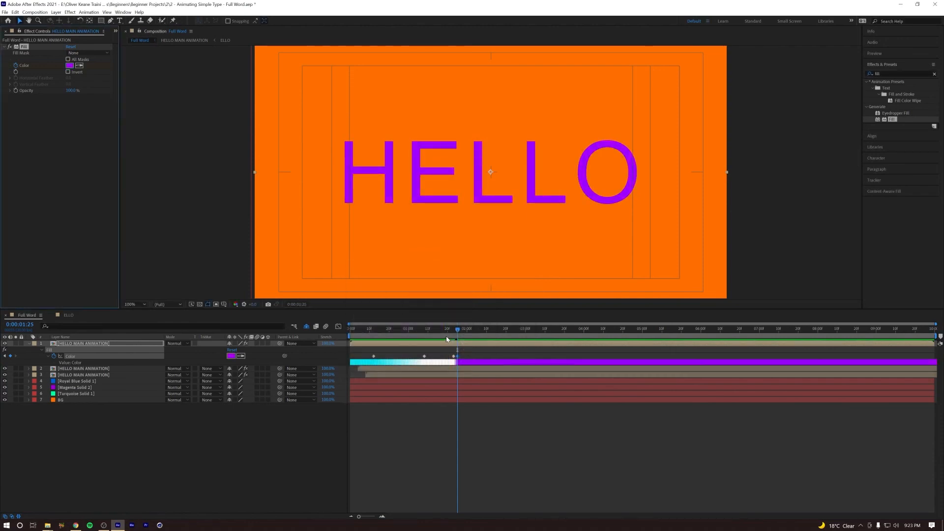
# Hold the top layer's purple fill with a keyframe at 0:00:02:06 and keyframe it as hot pink at 0:00:02:08
pyautogui.moveTo(459, 334); pyautogui.dragTo(479, 332)
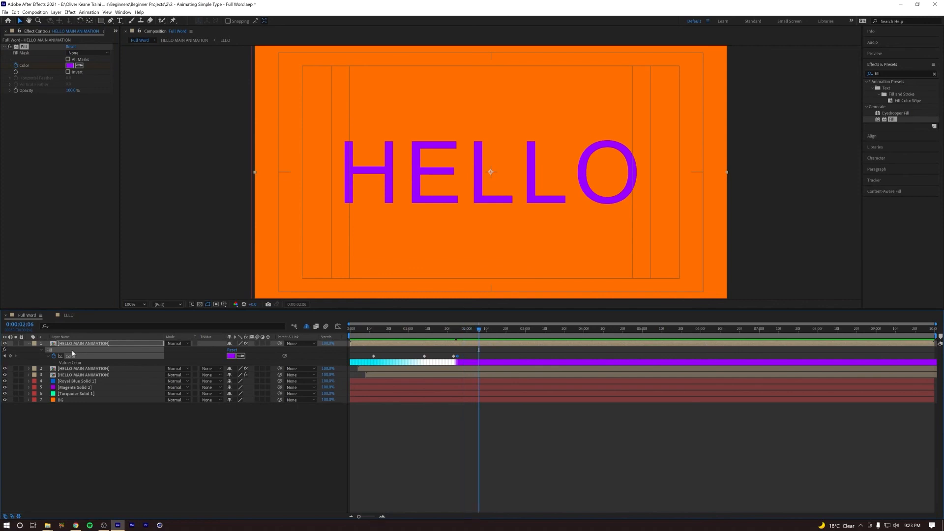
pyautogui.click(10, 356)
pyautogui.click(484, 331)
pyautogui.click(70, 66)
pyautogui.moveTo(453, 279); pyautogui.dragTo(453, 282)
pyautogui.click(511, 276)
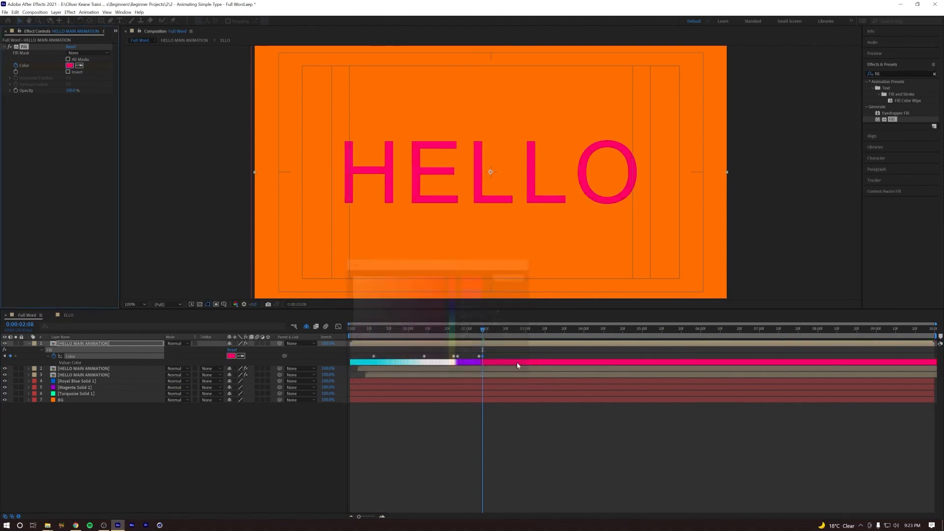
# Hold the pink fill with a keyframe at 0:00:02:15, keyframe it as white at 0:00:02:17, and preview the colour flashes
pyautogui.click(496, 329)
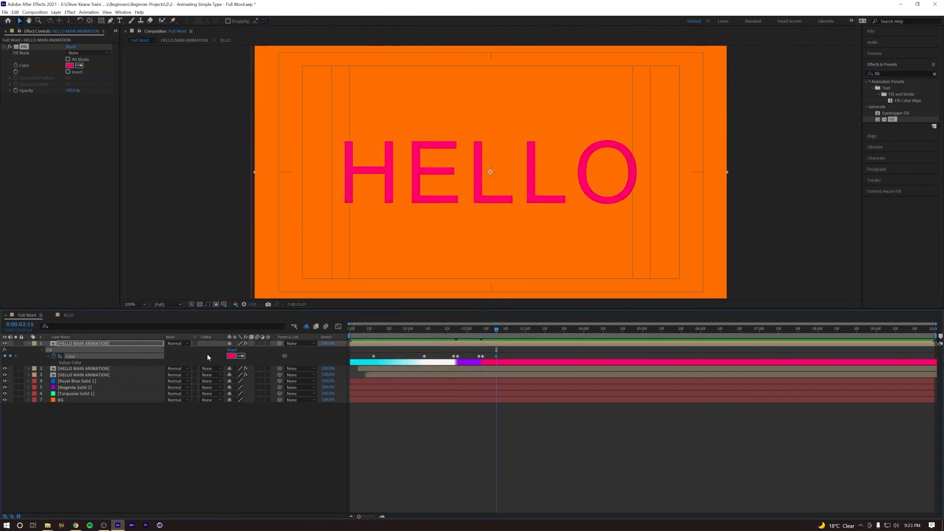
pyautogui.moveTo(498, 334); pyautogui.dragTo(502, 334)
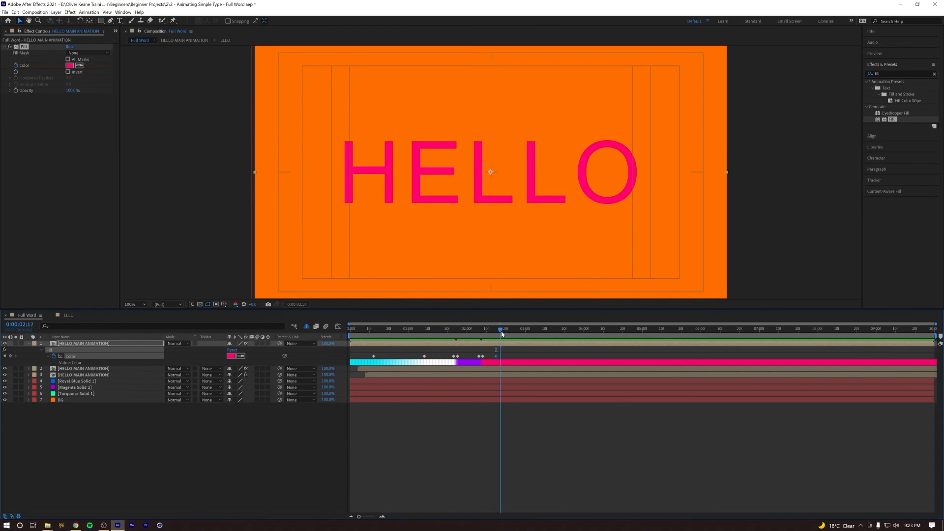
pyautogui.click(70, 65)
pyautogui.moveTo(364, 290); pyautogui.dragTo(311, 252)
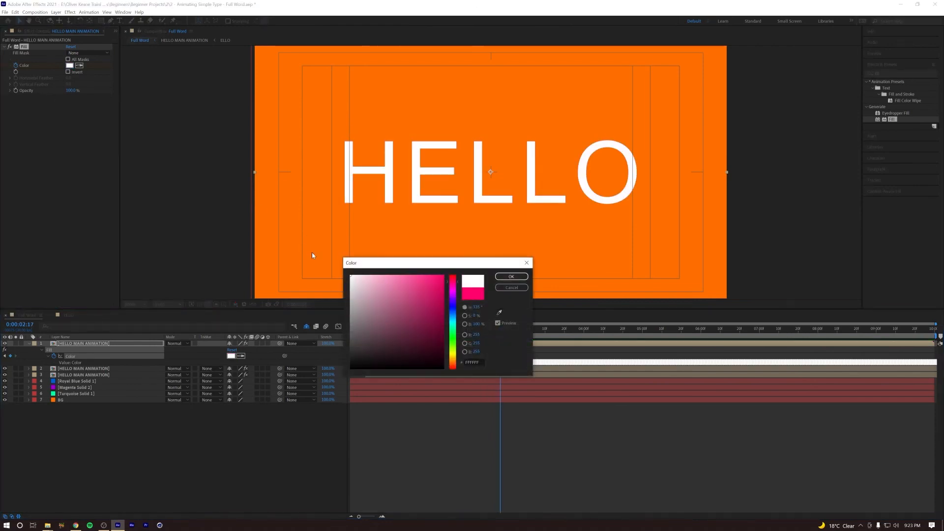
pyautogui.click(511, 277)
pyautogui.press('space')
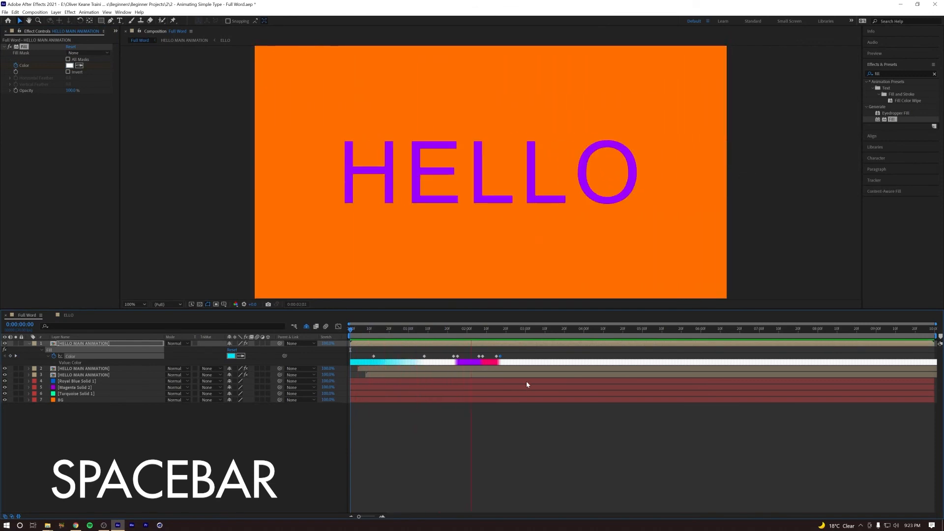
pyautogui.press('space')
# Compress the white-purple-pink-white fill keyframes proportionally so they end at about 0:00:02:01, and preview the faster flashes
pyautogui.moveTo(515, 353); pyautogui.dragTo(482, 360)
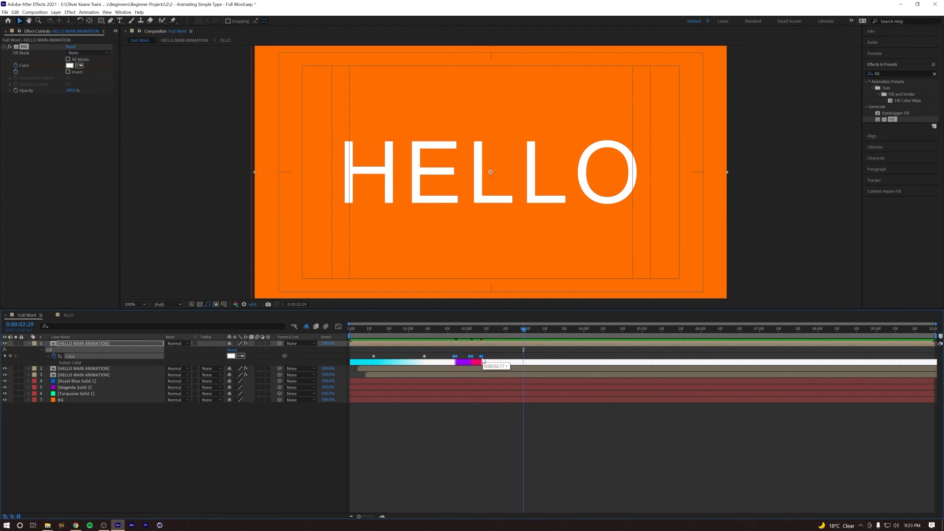
pyautogui.hotkey('ctrl', 'z')
pyautogui.moveTo(499, 357); pyautogui.dragTo(500, 358)
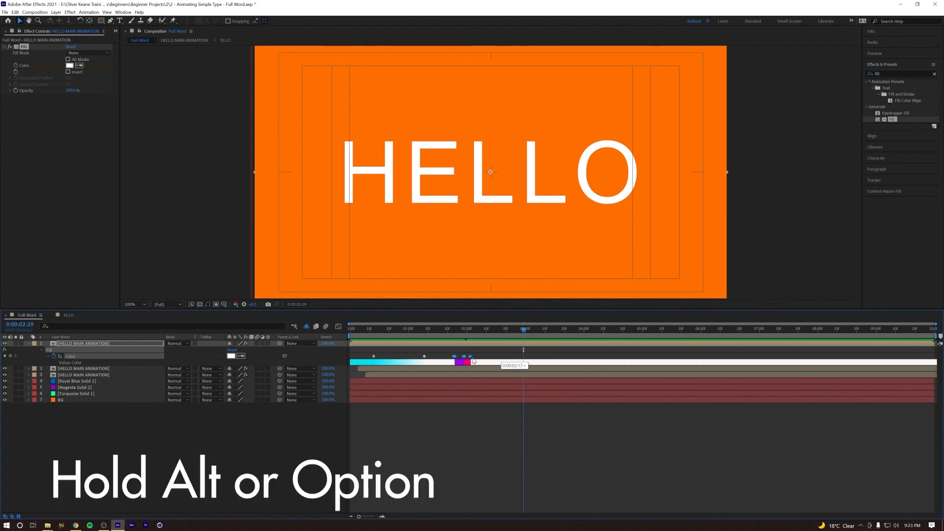
pyautogui.press('space')
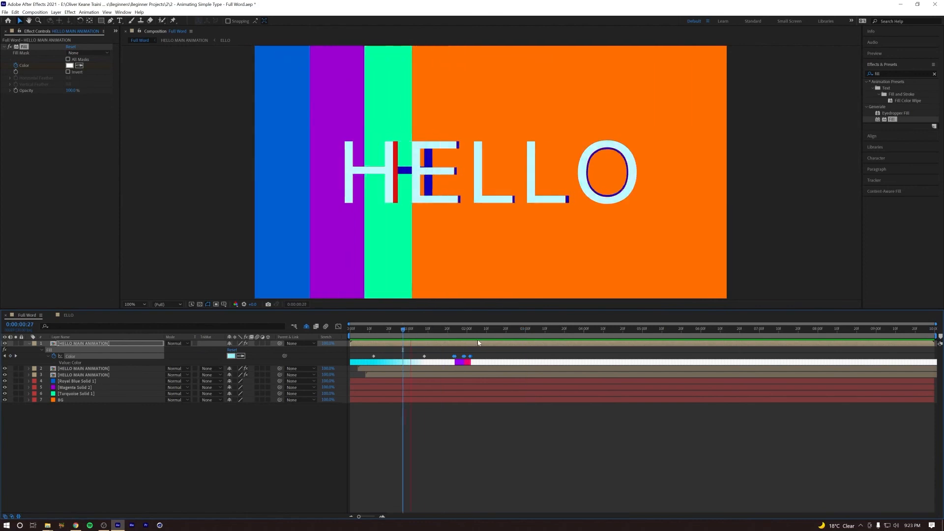
pyautogui.press('space')
# Shift the compressed group of fill colour keyframes earlier to start at about 0:00:01:14 and preview the timing
pyautogui.moveTo(449, 360); pyautogui.dragTo(431, 359)
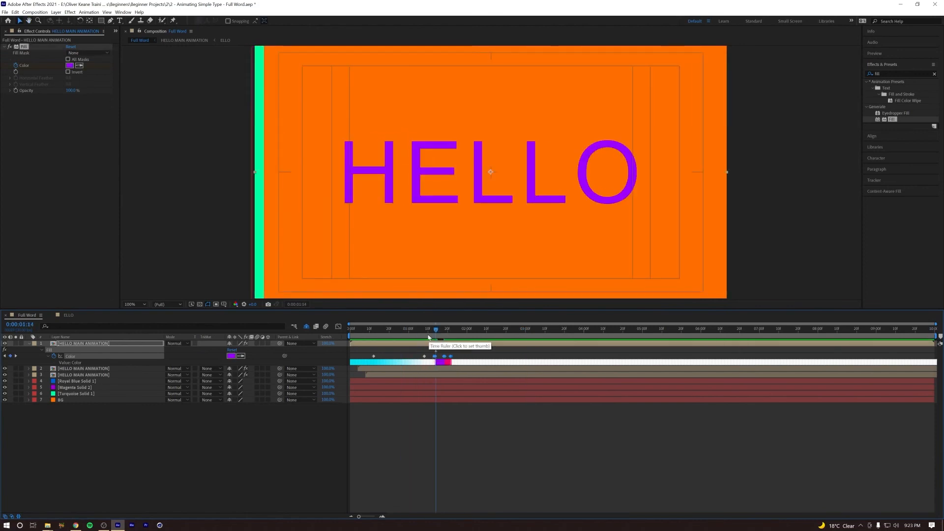
pyautogui.press('space')
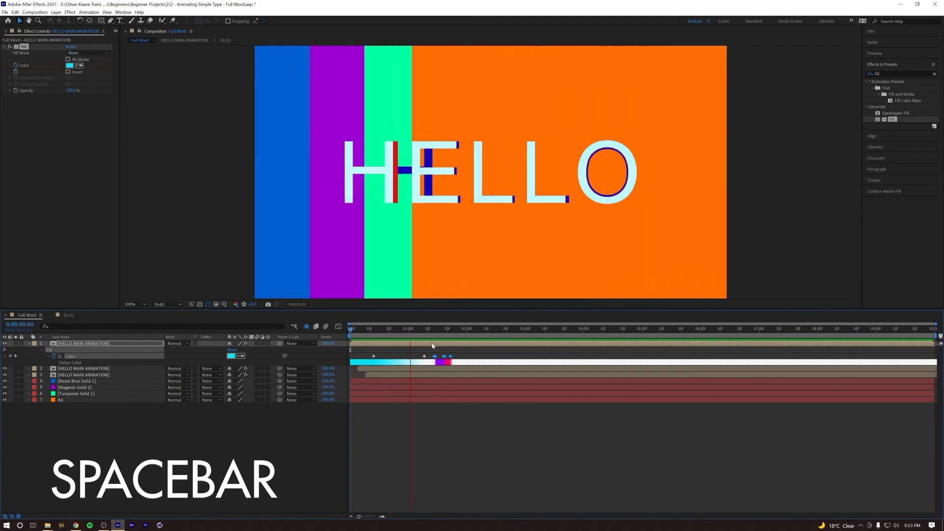
pyautogui.click(461, 358)
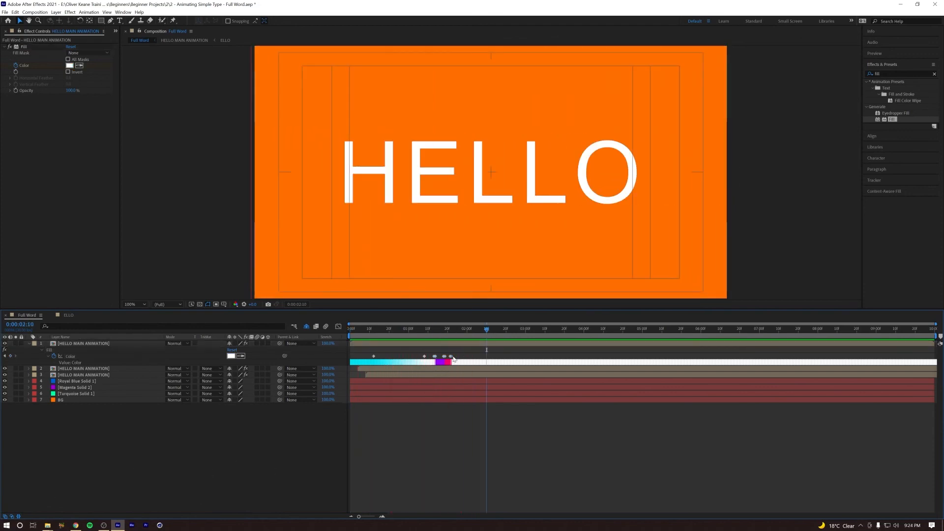
# Tighten the gaps between the purple, pink and final white keyframes, ending at about 0:00:01:17, and preview the result
pyautogui.moveTo(466, 356); pyautogui.dragTo(438, 362)
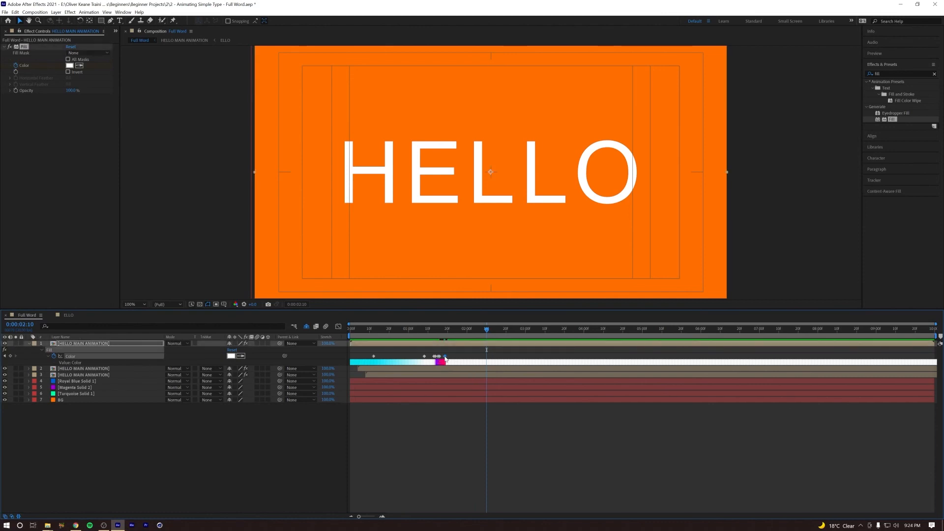
pyautogui.press('space')
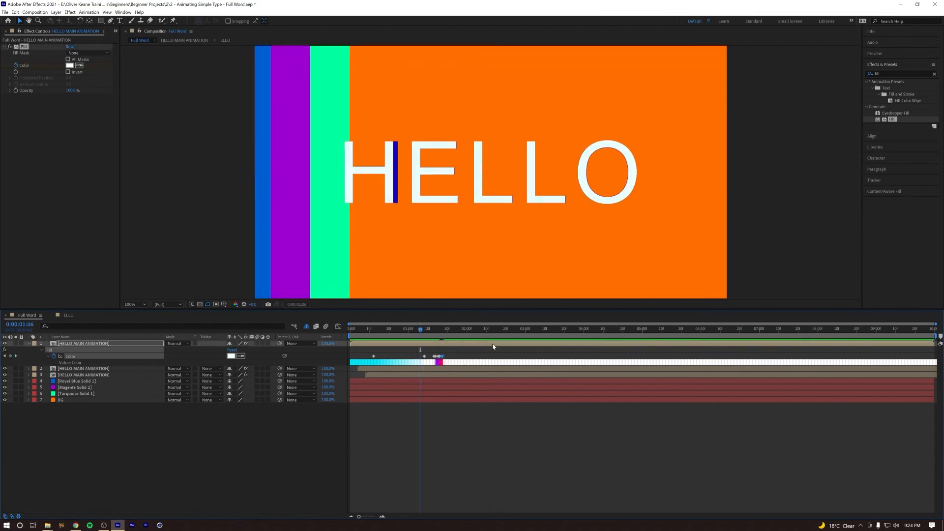
pyautogui.press('space')
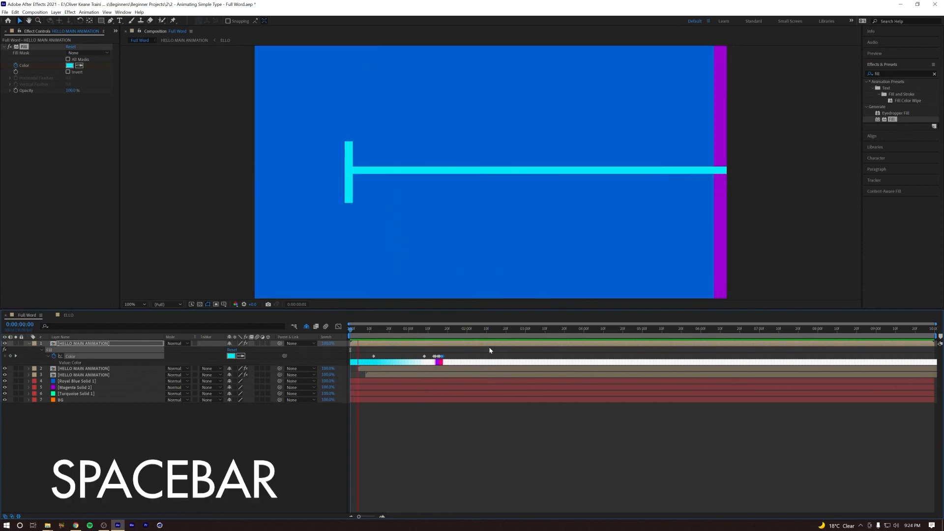
pyautogui.press('space')
# Stretch the flash keyframes proportionally to end at about 0:00:01:25 and preview the slower colour flashes
pyautogui.click(439, 360)
pyautogui.moveTo(439, 359); pyautogui.dragTo(444, 359)
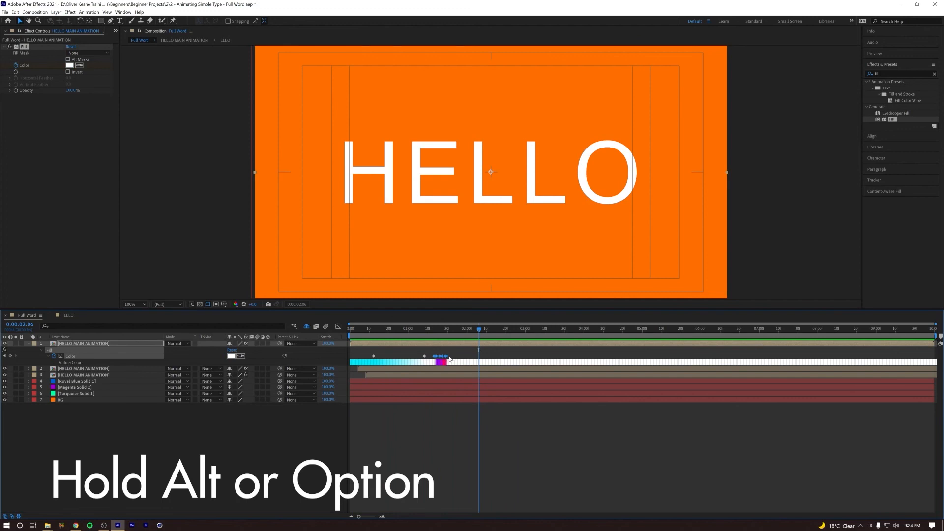
pyautogui.press('space')
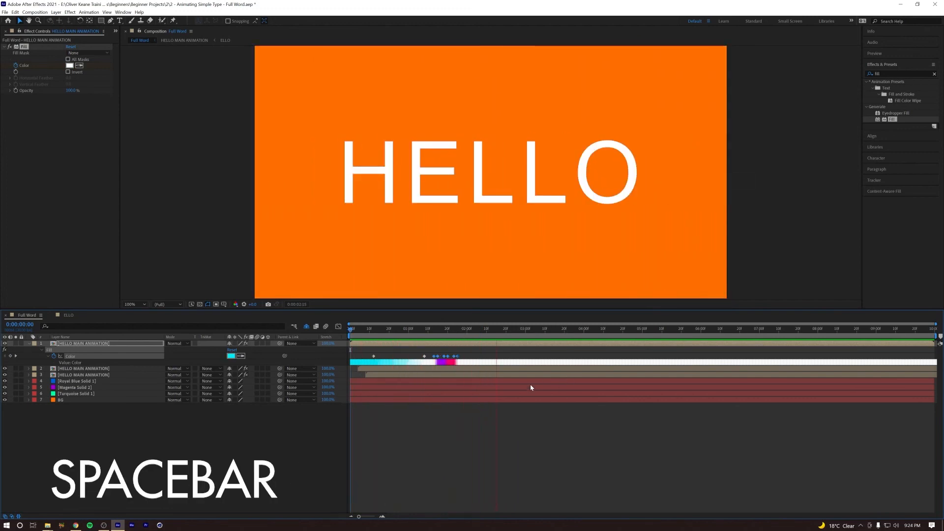
pyautogui.press('space')
pyautogui.press('space')
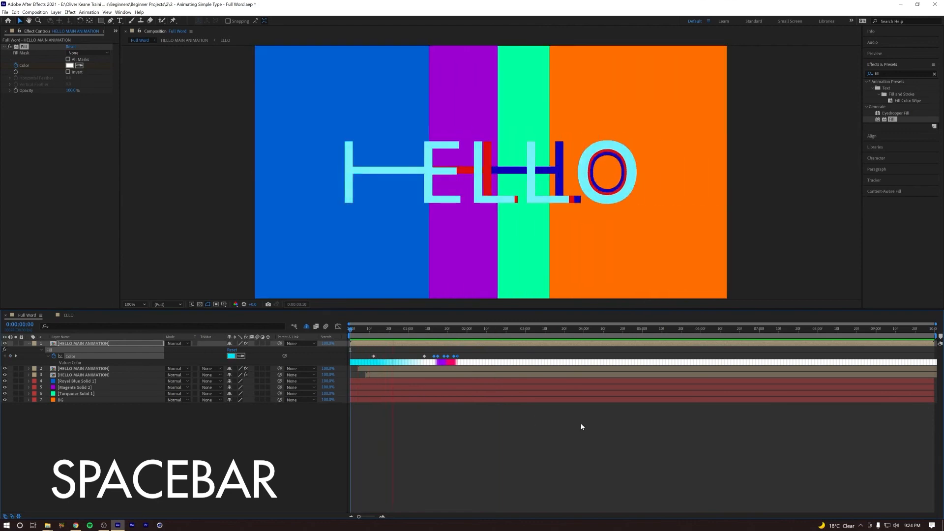
# Show the Position properties of the three HELLO layers and play back the full animation several times
pyautogui.press('p')
pyautogui.press('space')
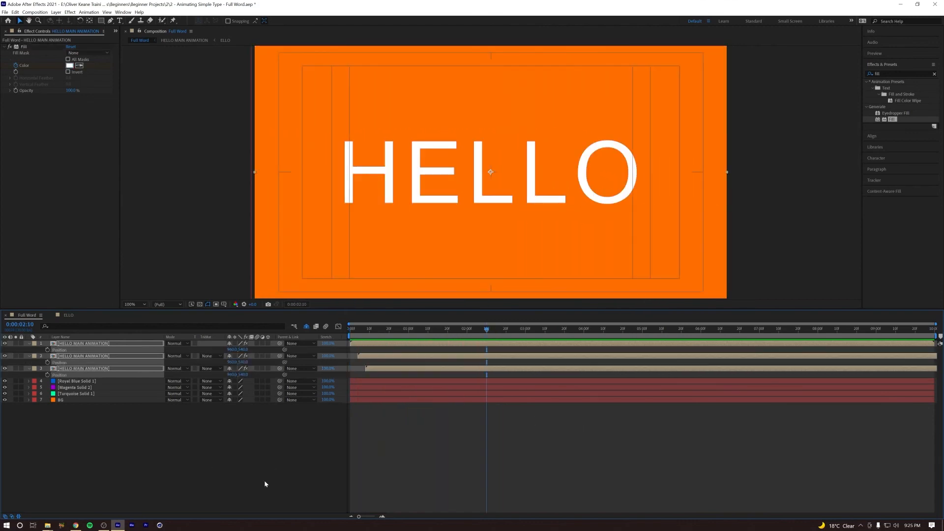
pyautogui.press('space')
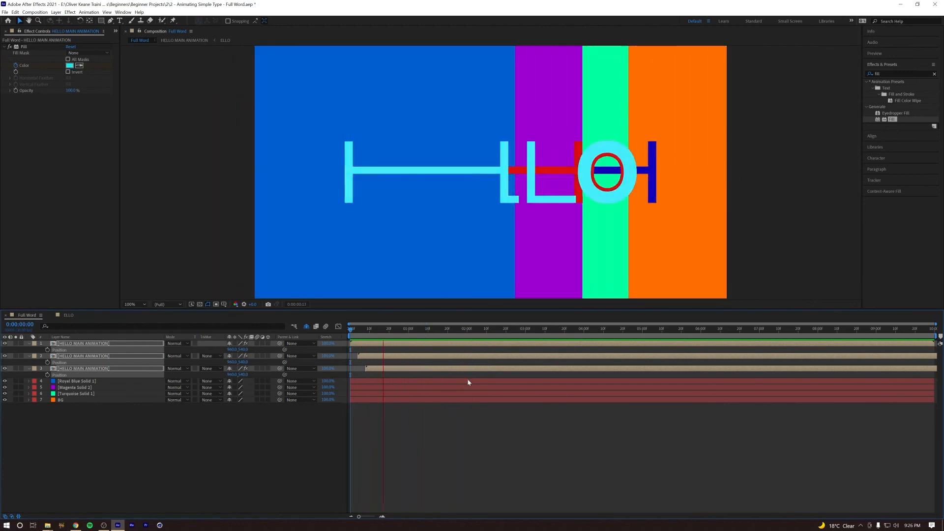
pyautogui.press('space')
pyautogui.press('space')
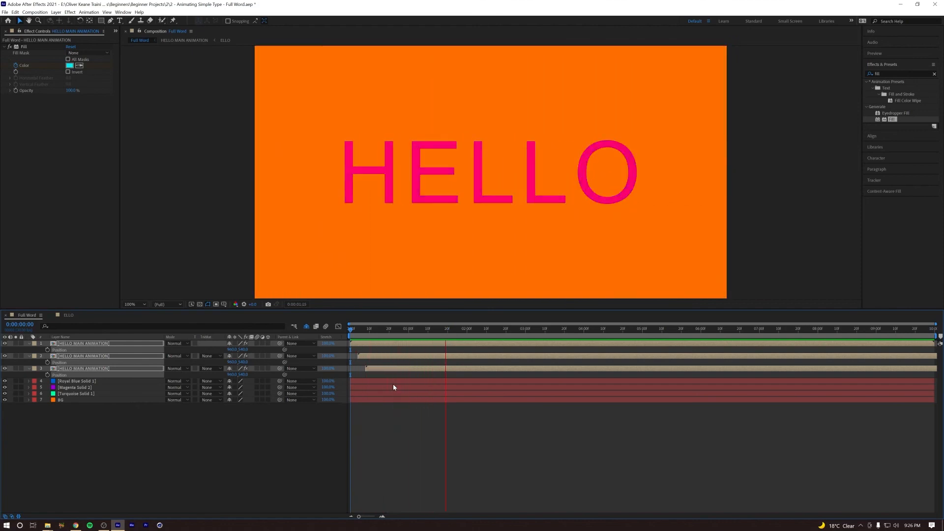
pyautogui.press('space')
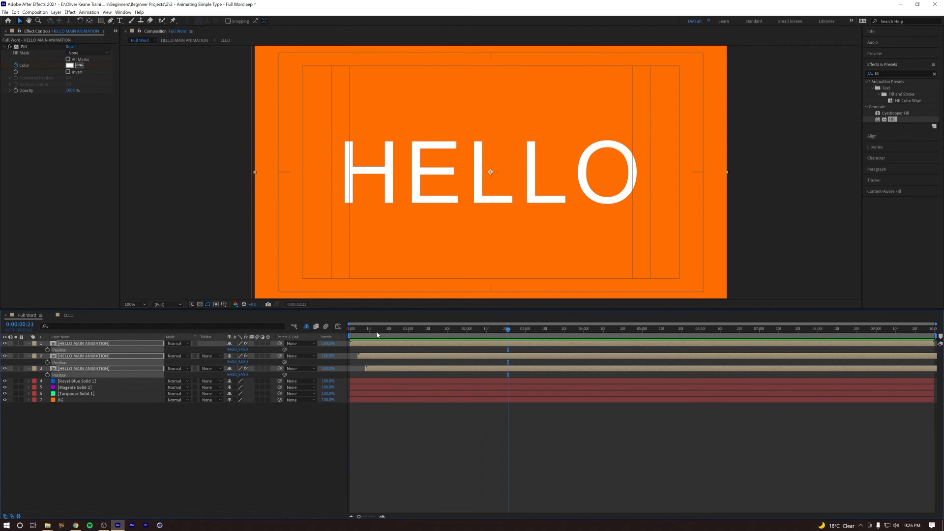
pyautogui.press('space')
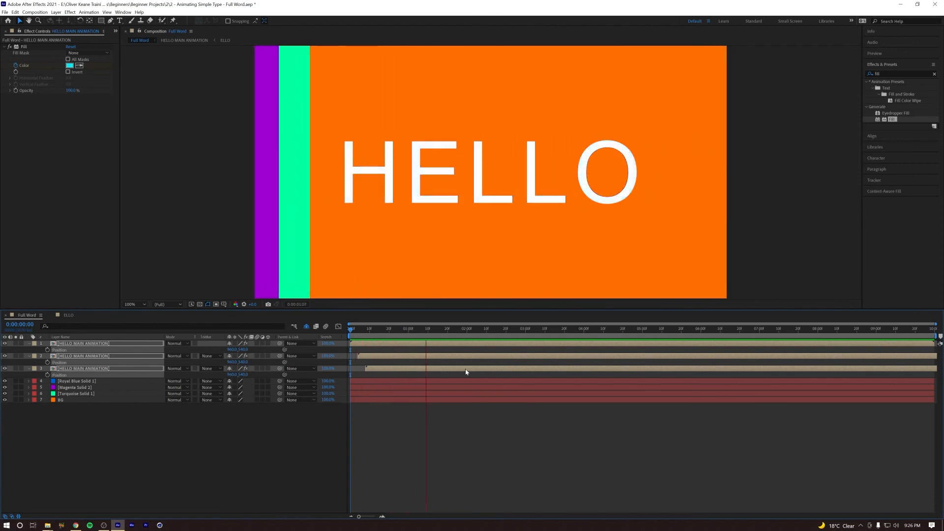